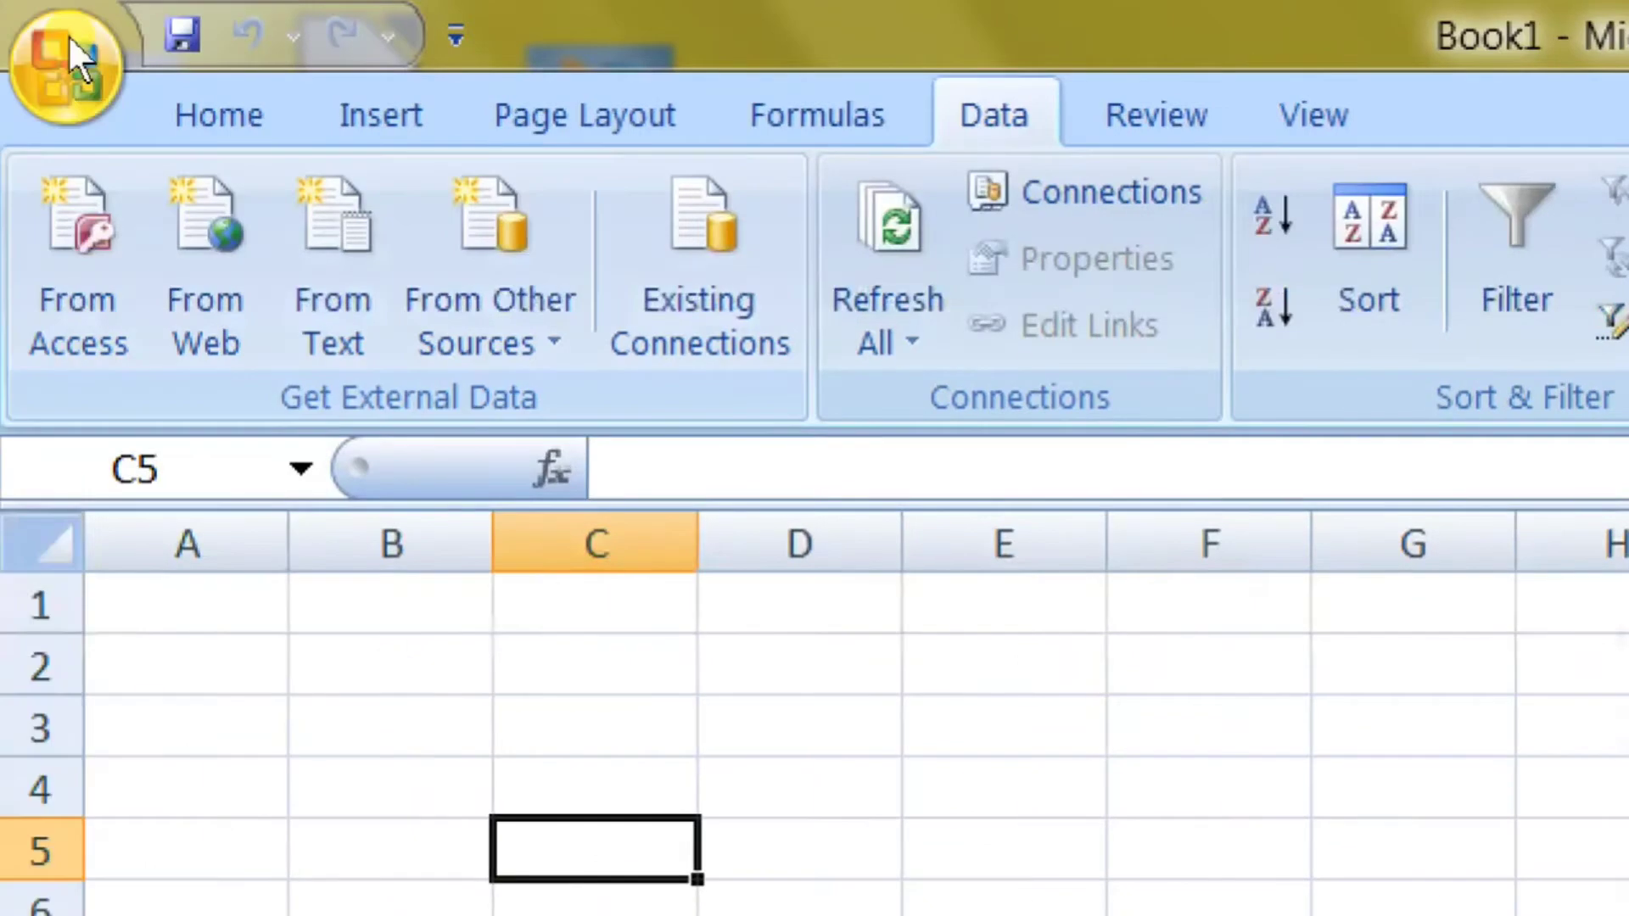
Browse the Home tab's Sort & Filter options, then return to the Data tab and select D4.
click(170, 98)
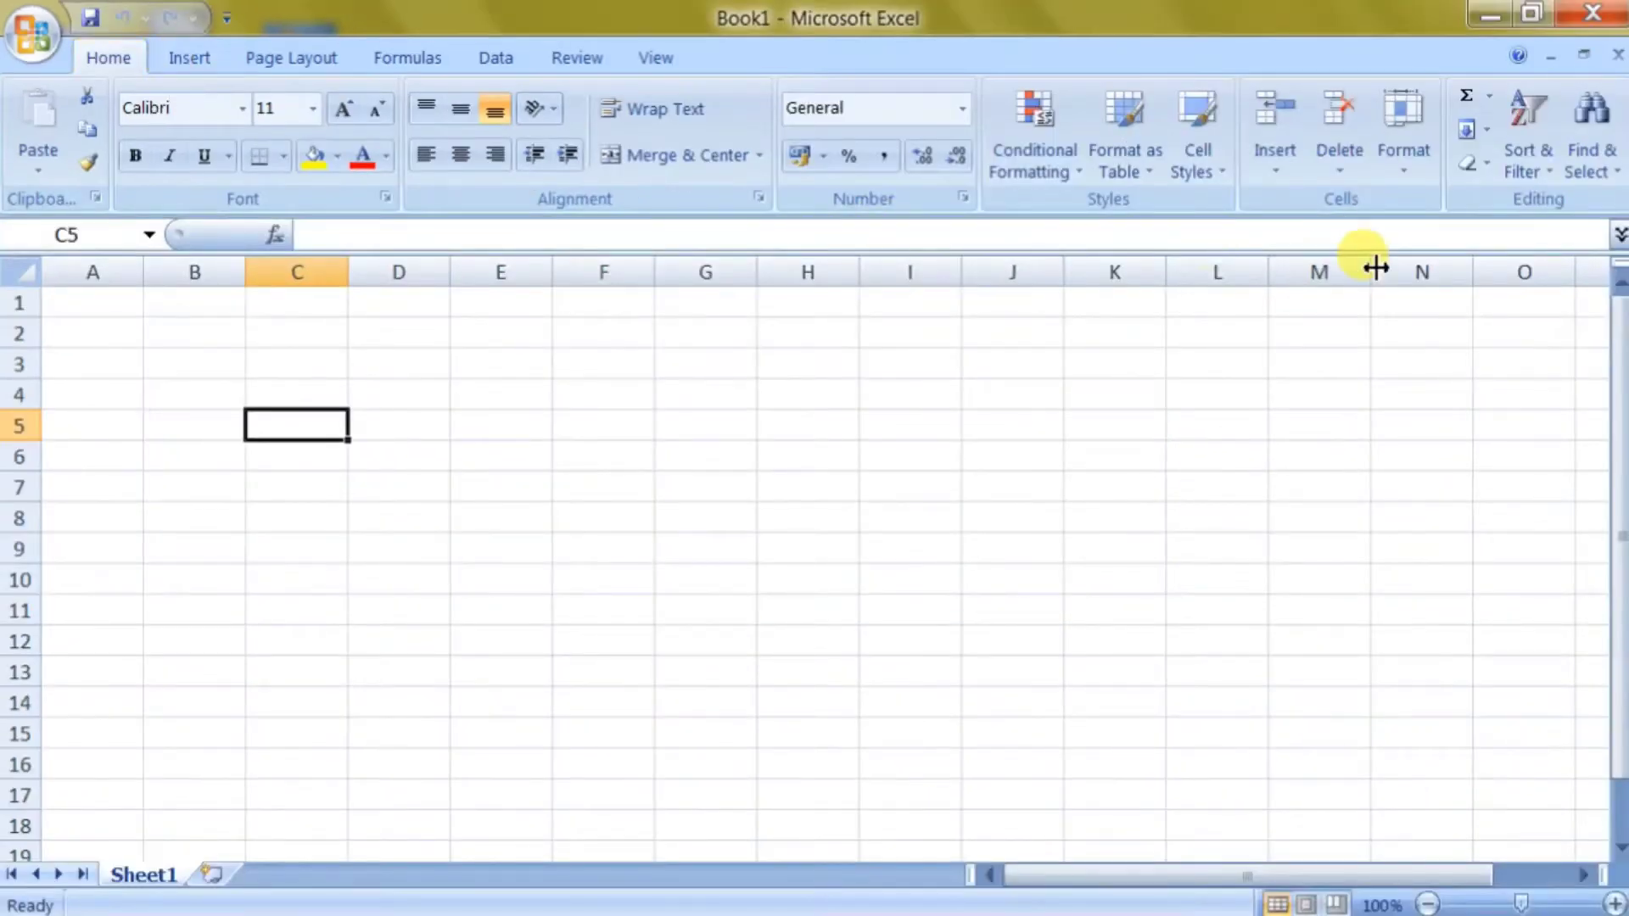
click(1519, 141)
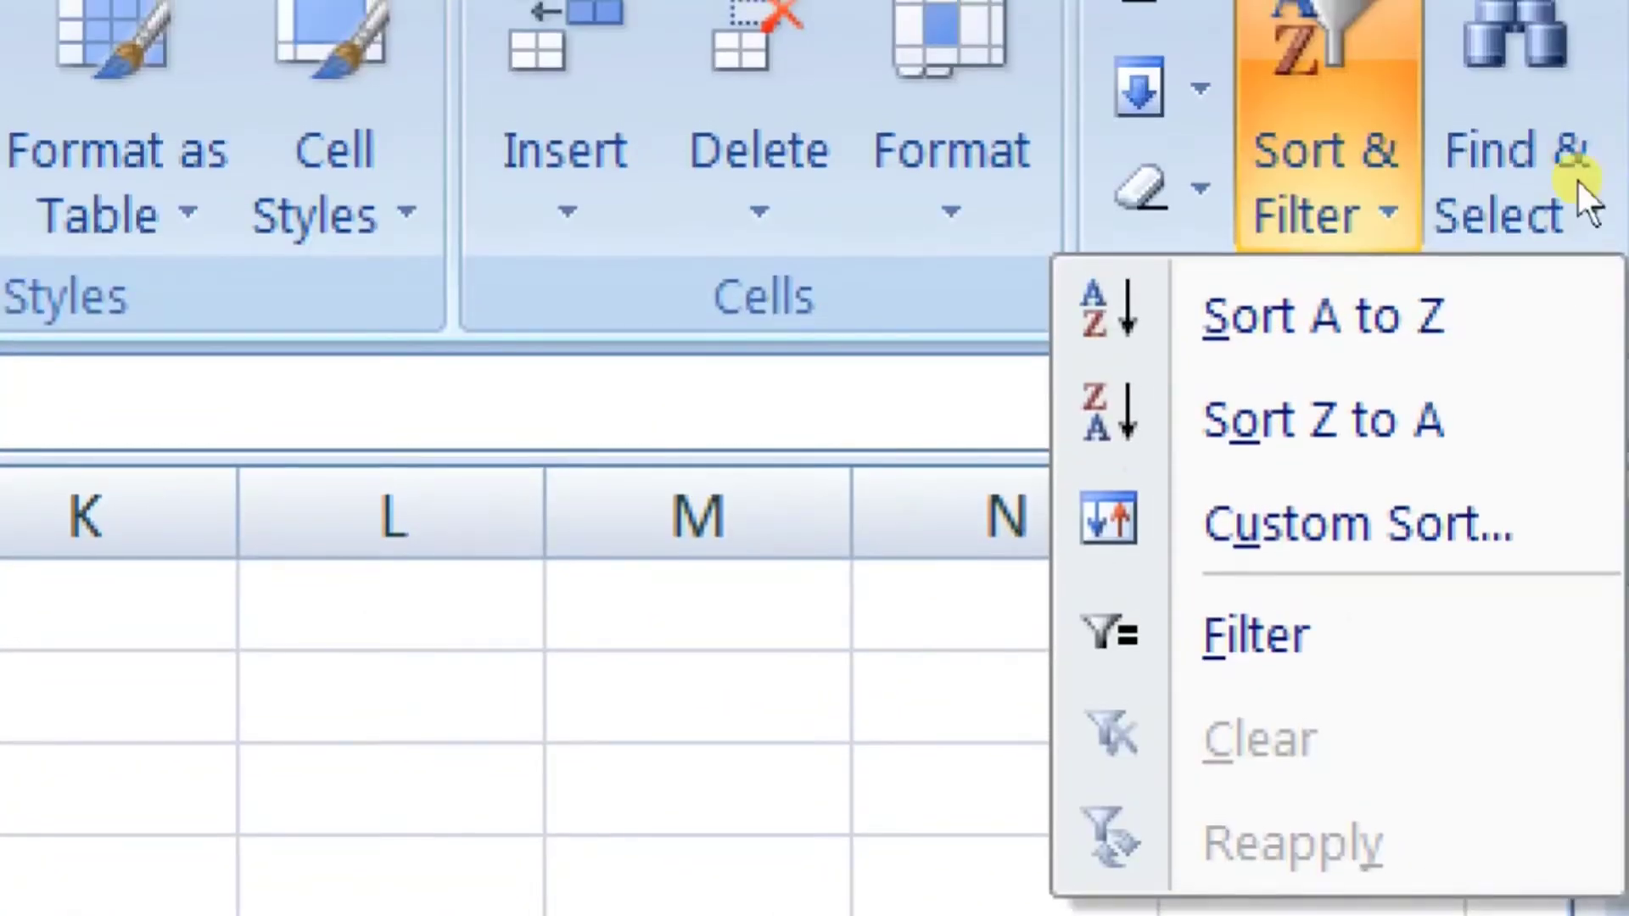
key(Down)
key(Down)
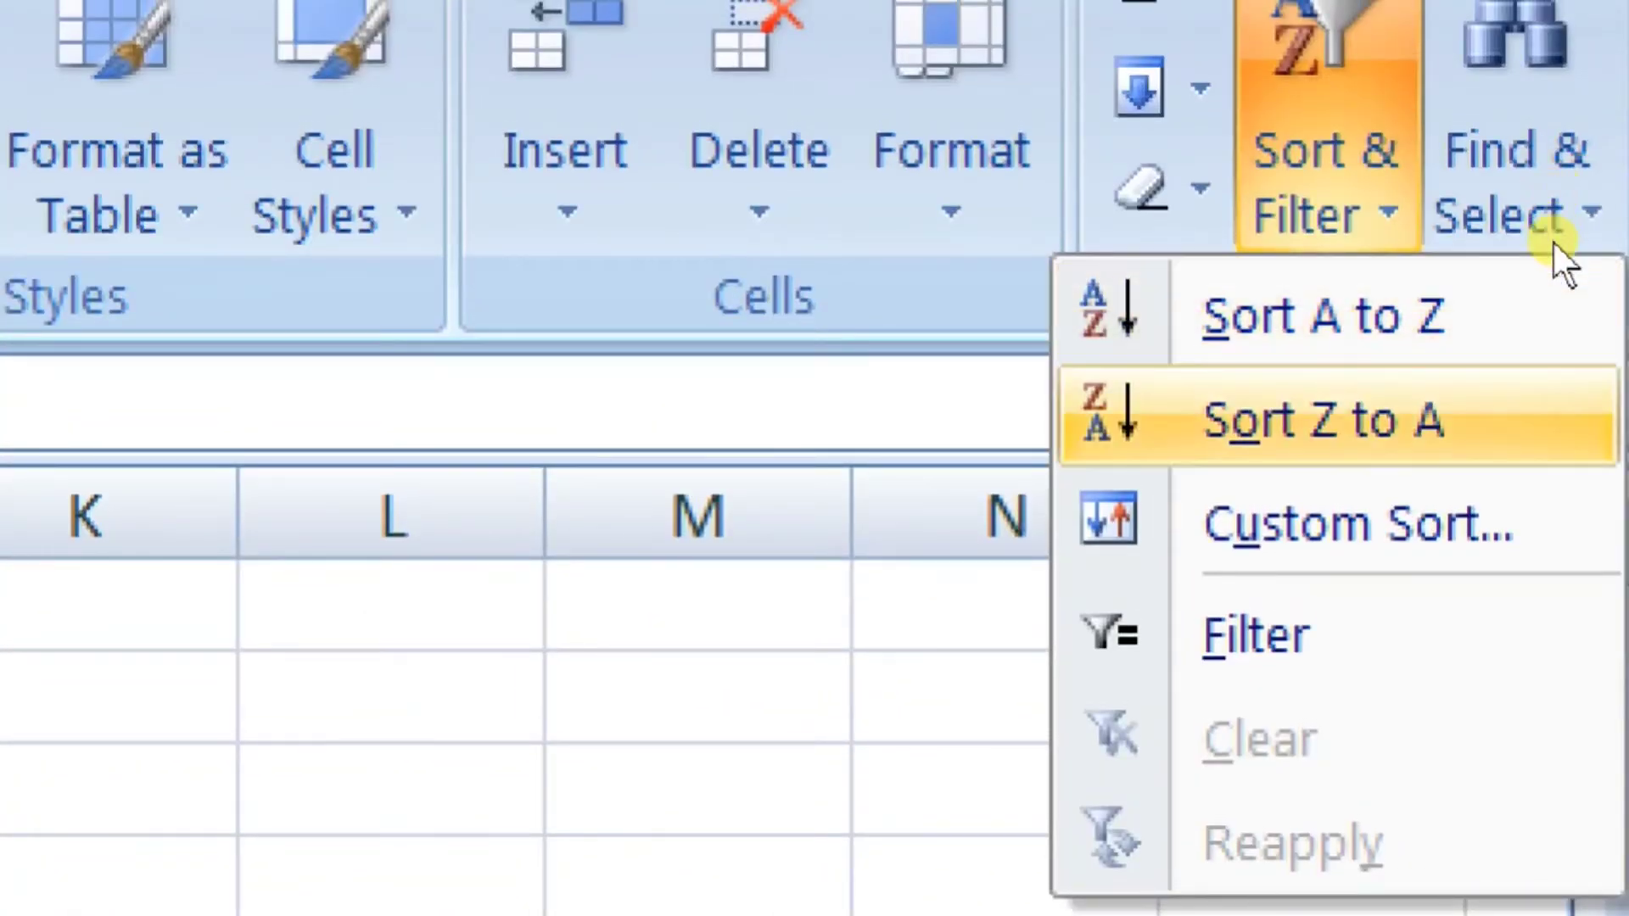
key(Down)
key(Down)
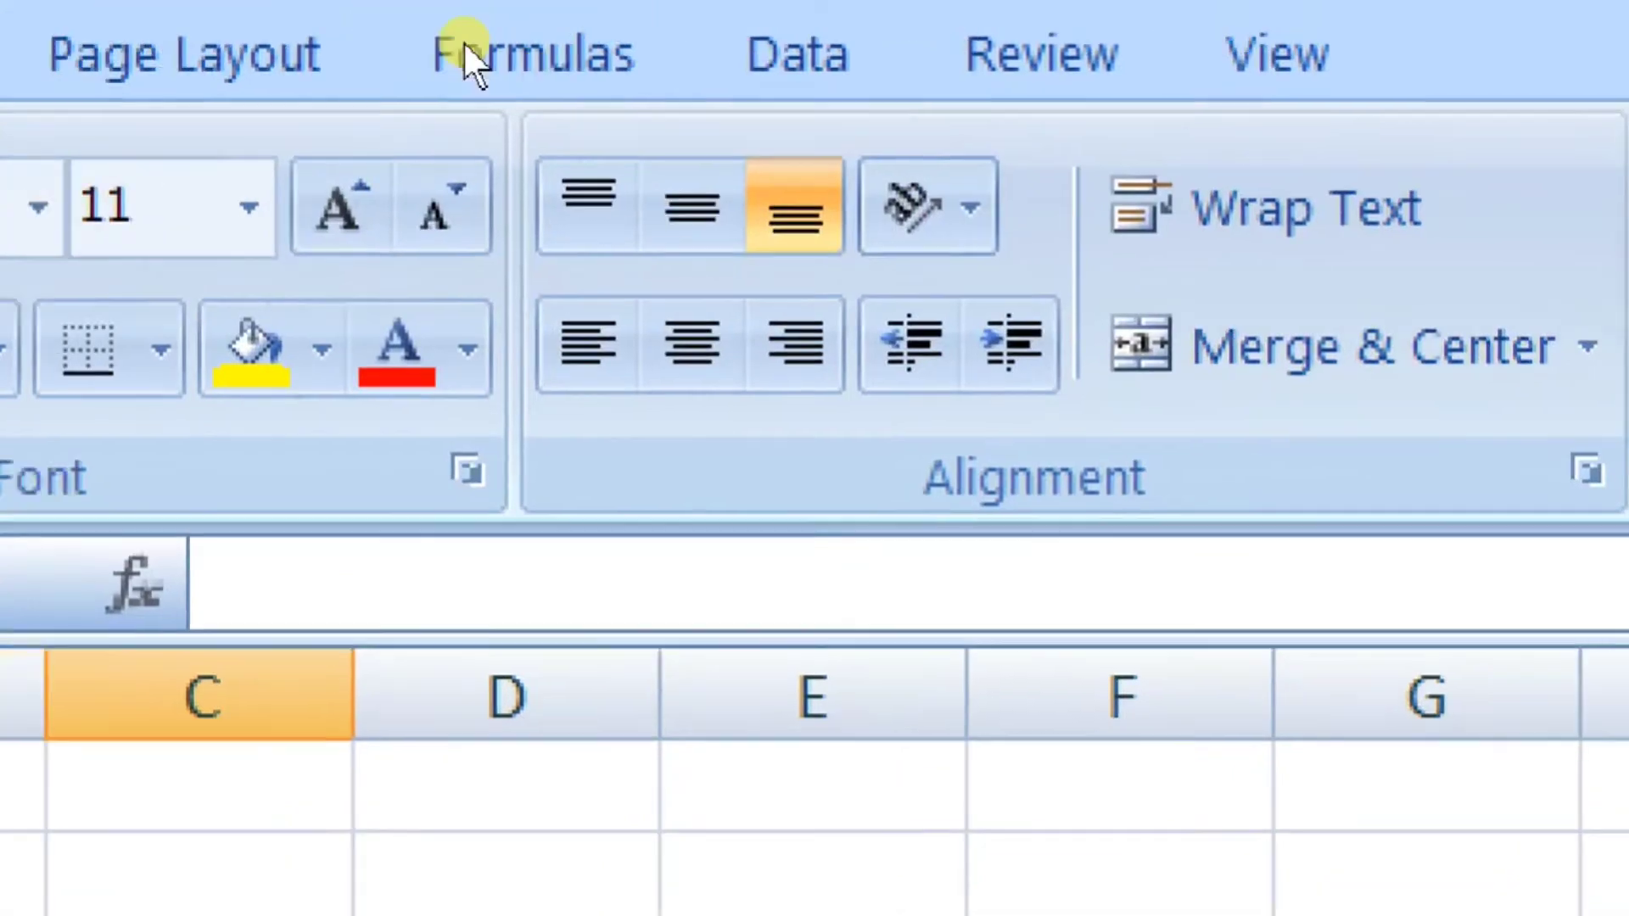
click(747, 67)
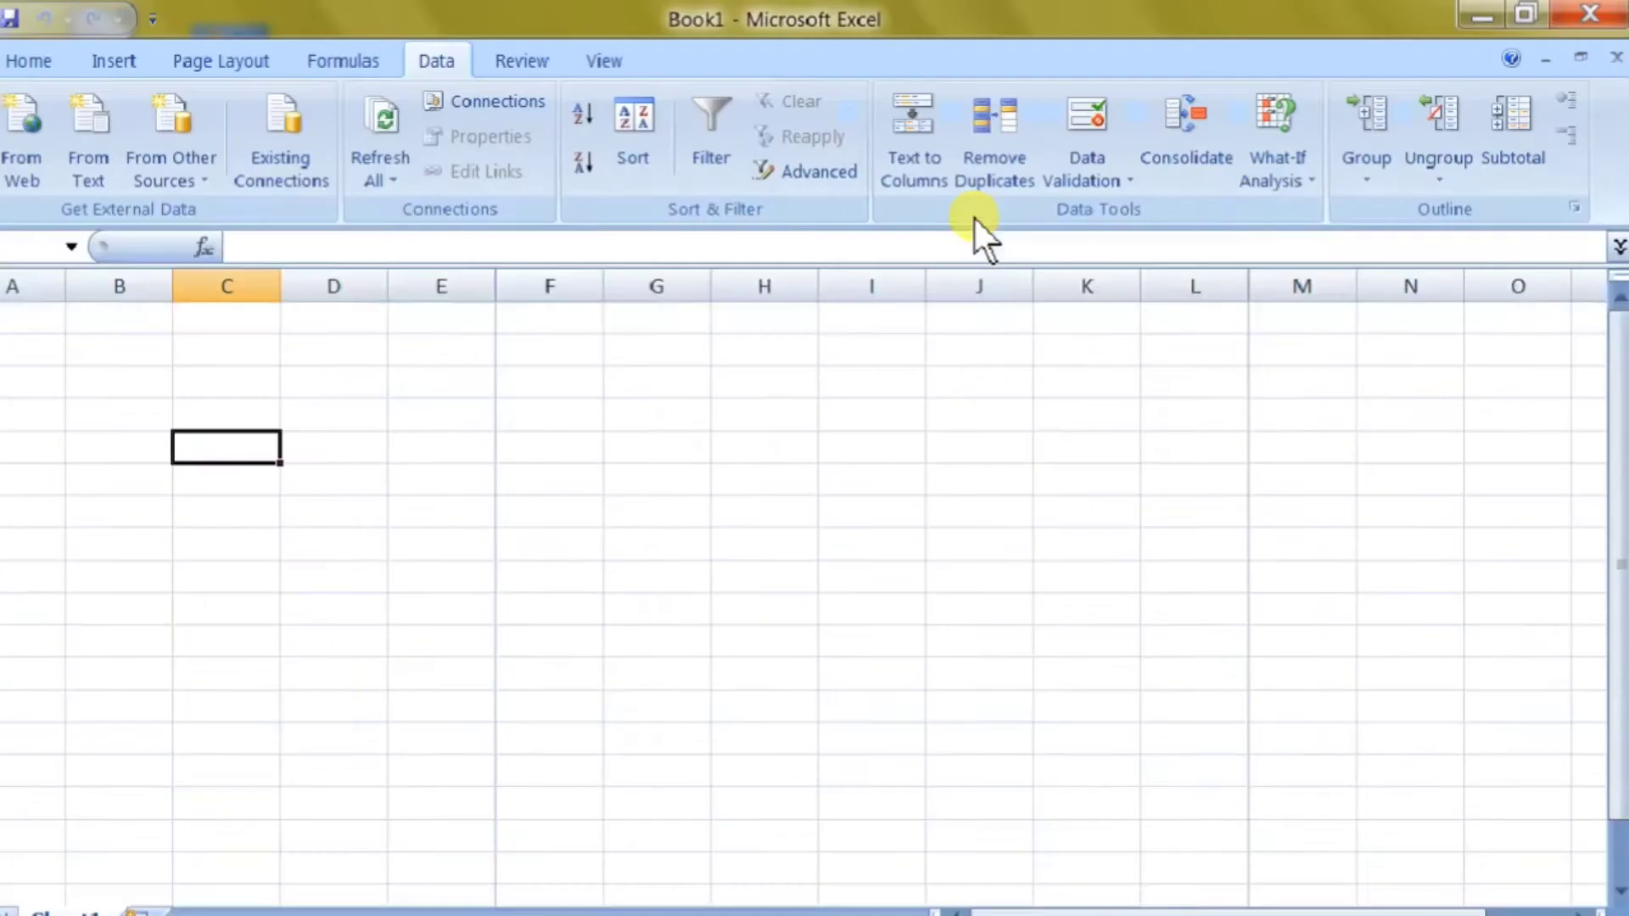
click(285, 402)
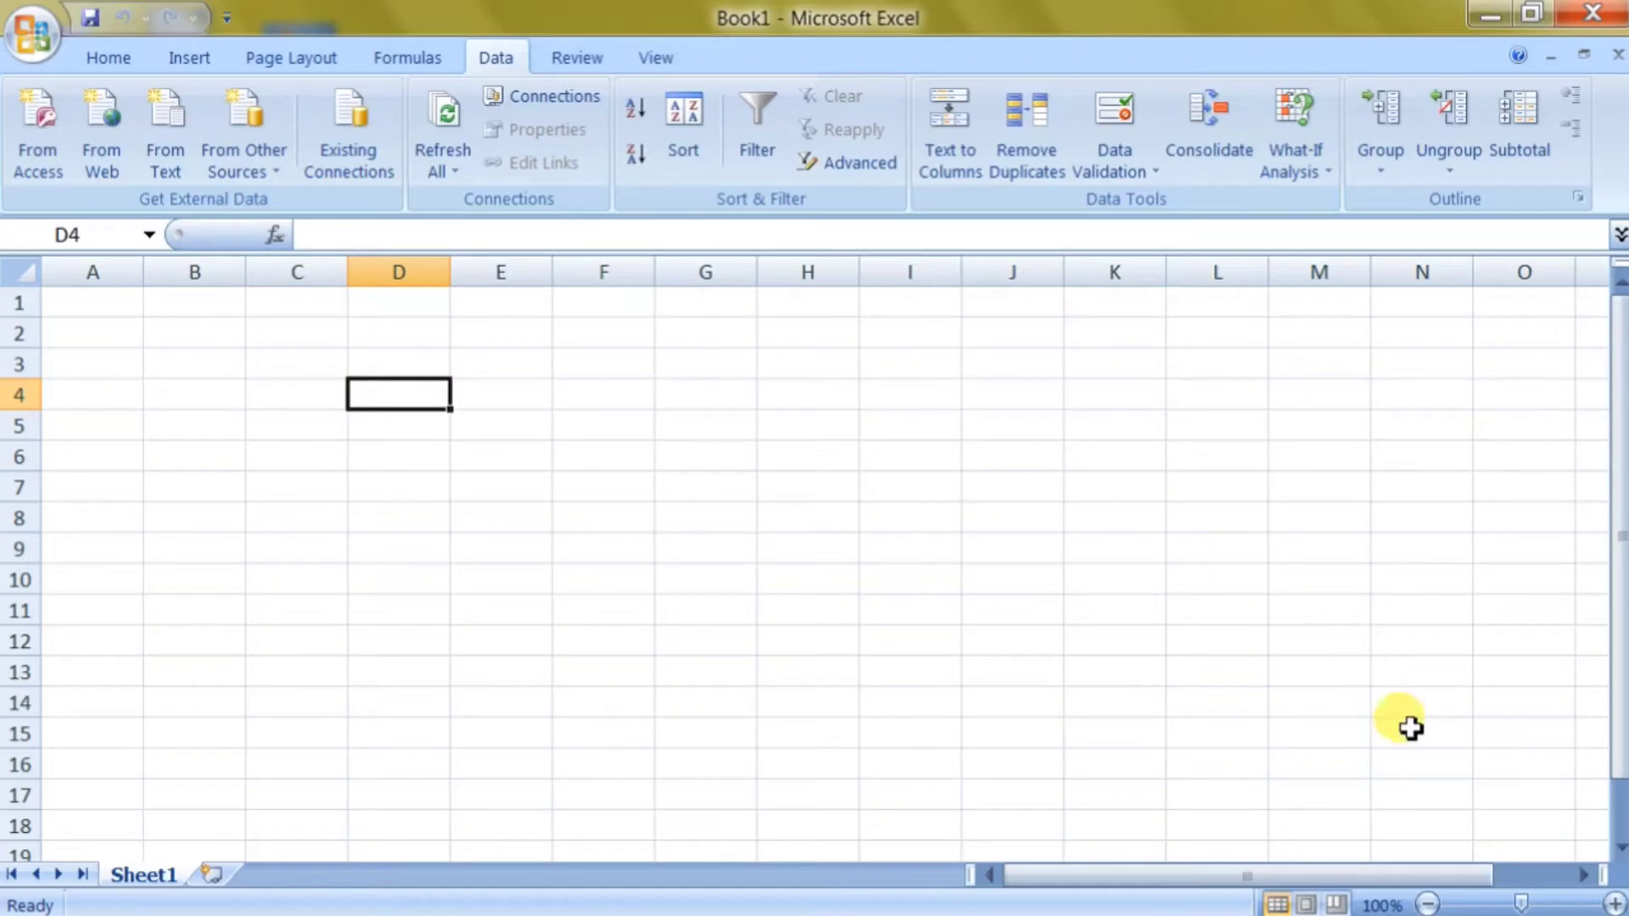
Zoom the sheet to 160%, enter a first name in C2 and a surname in C3, then reselect C2.
click(1614, 905)
click(1614, 905)
click(1615, 905)
click(1615, 906)
click(1614, 906)
click(1614, 905)
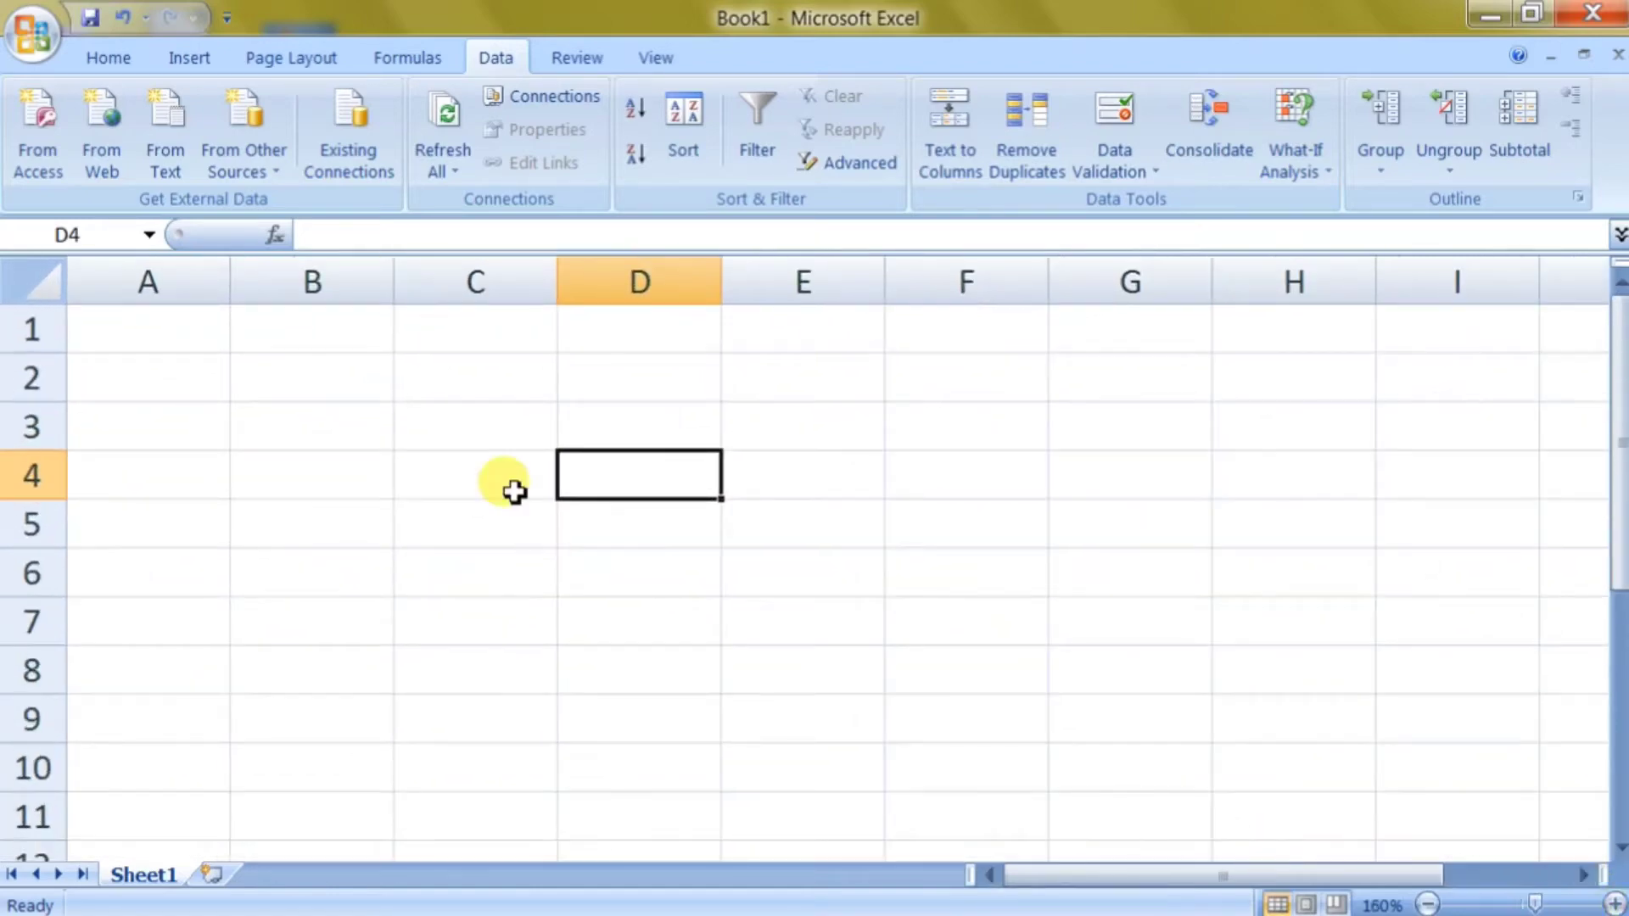
click(450, 399)
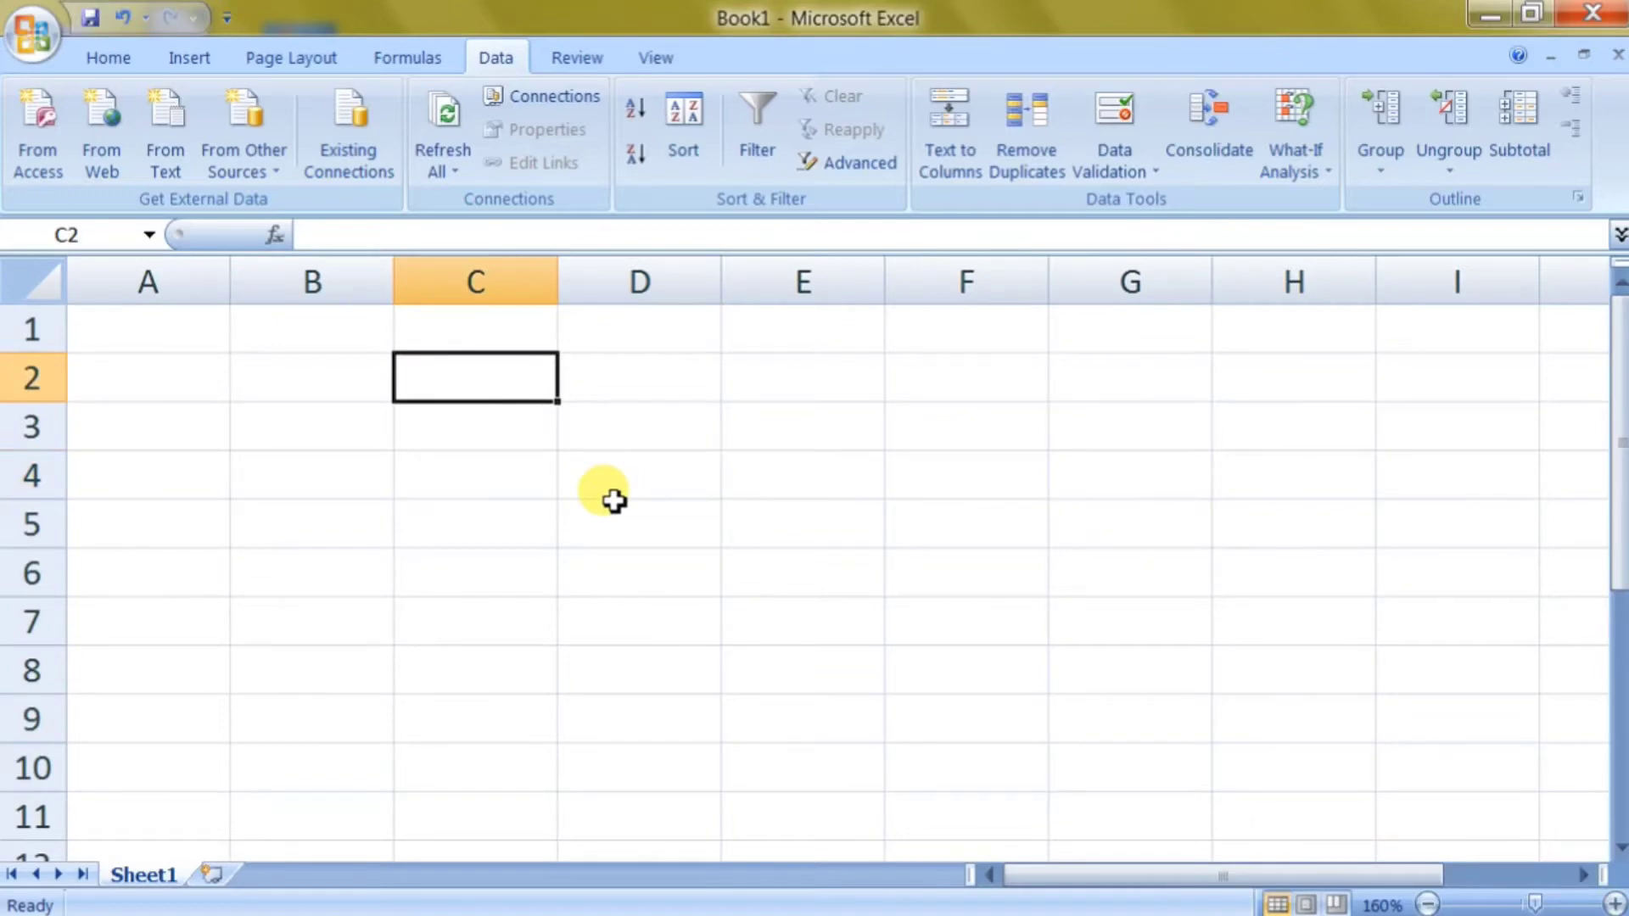
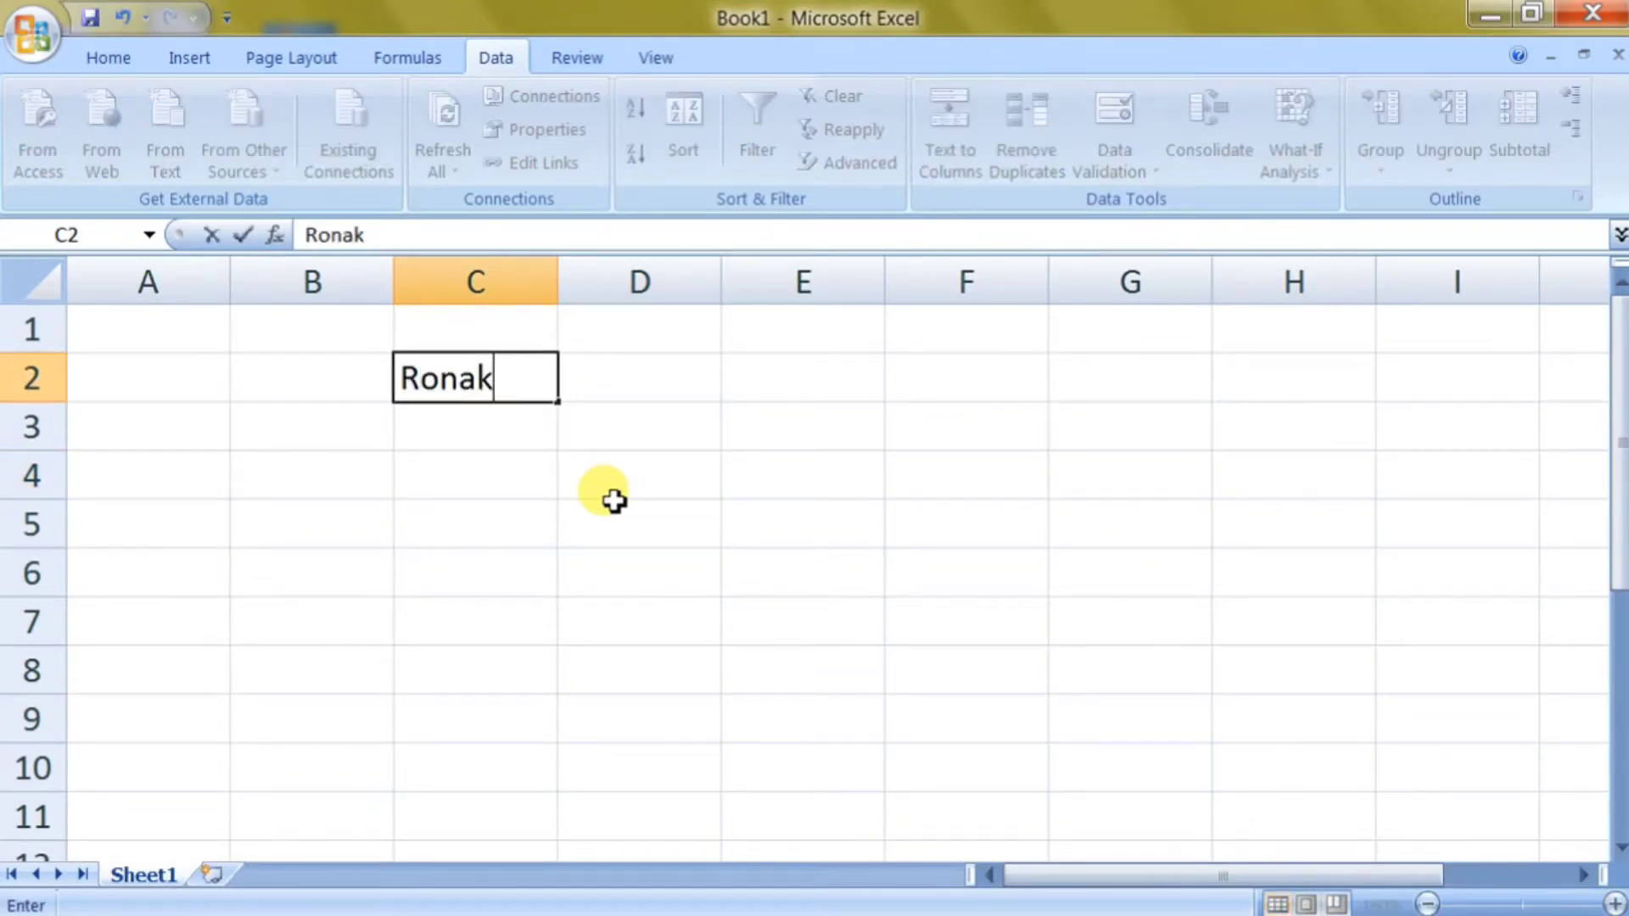
key(Return)
key(Return)
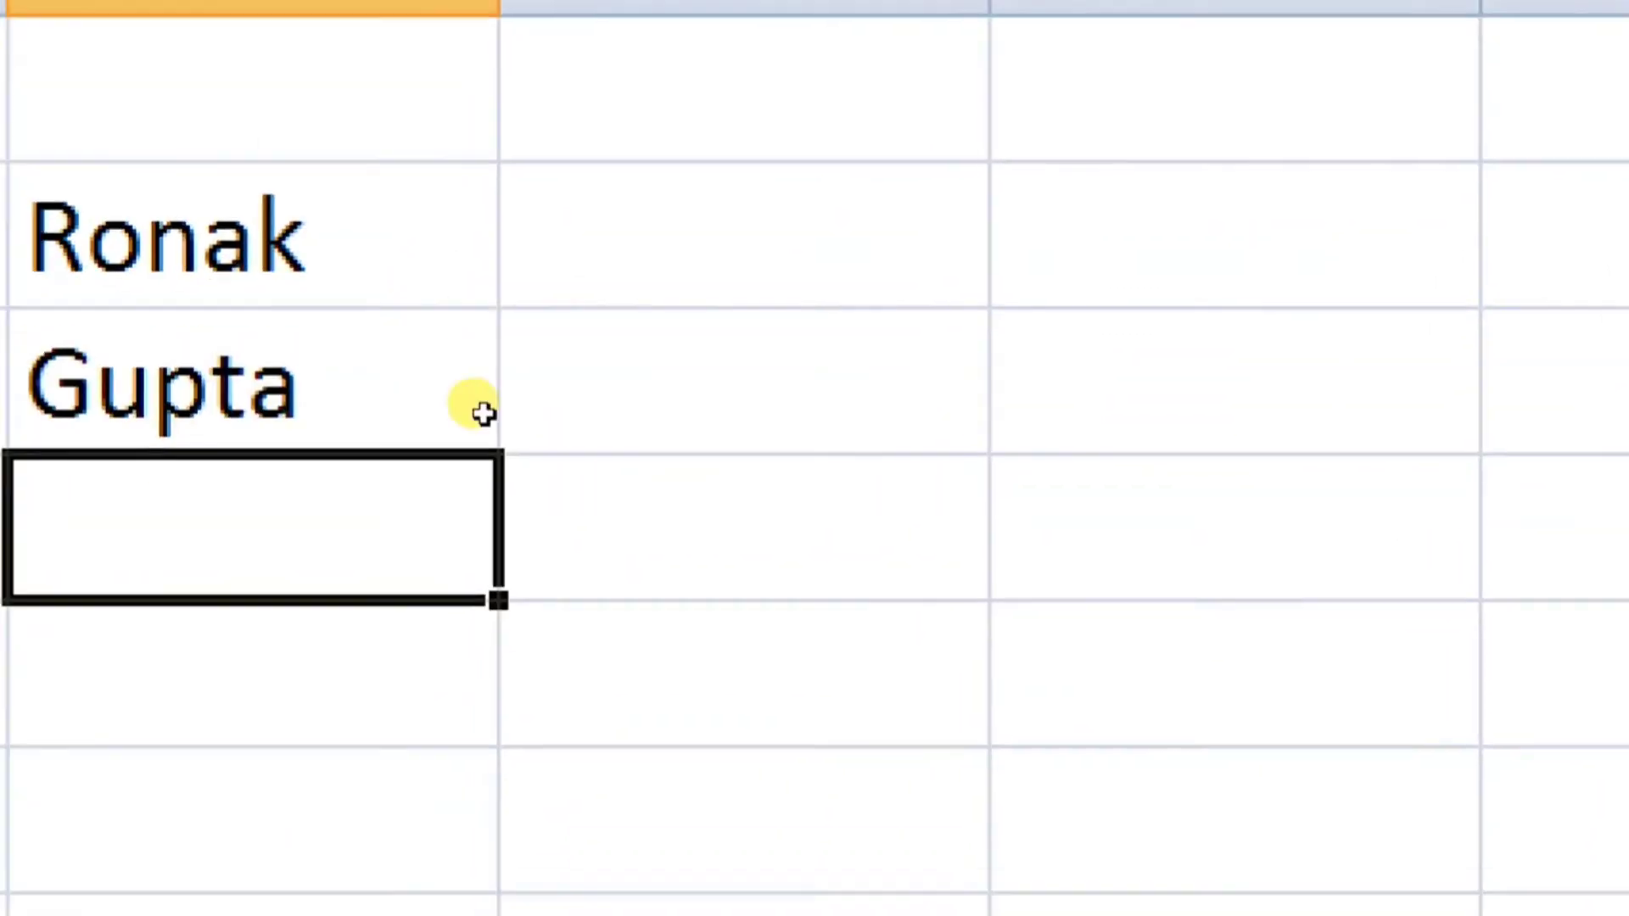
key(Up)
key(Up)
key(Down)
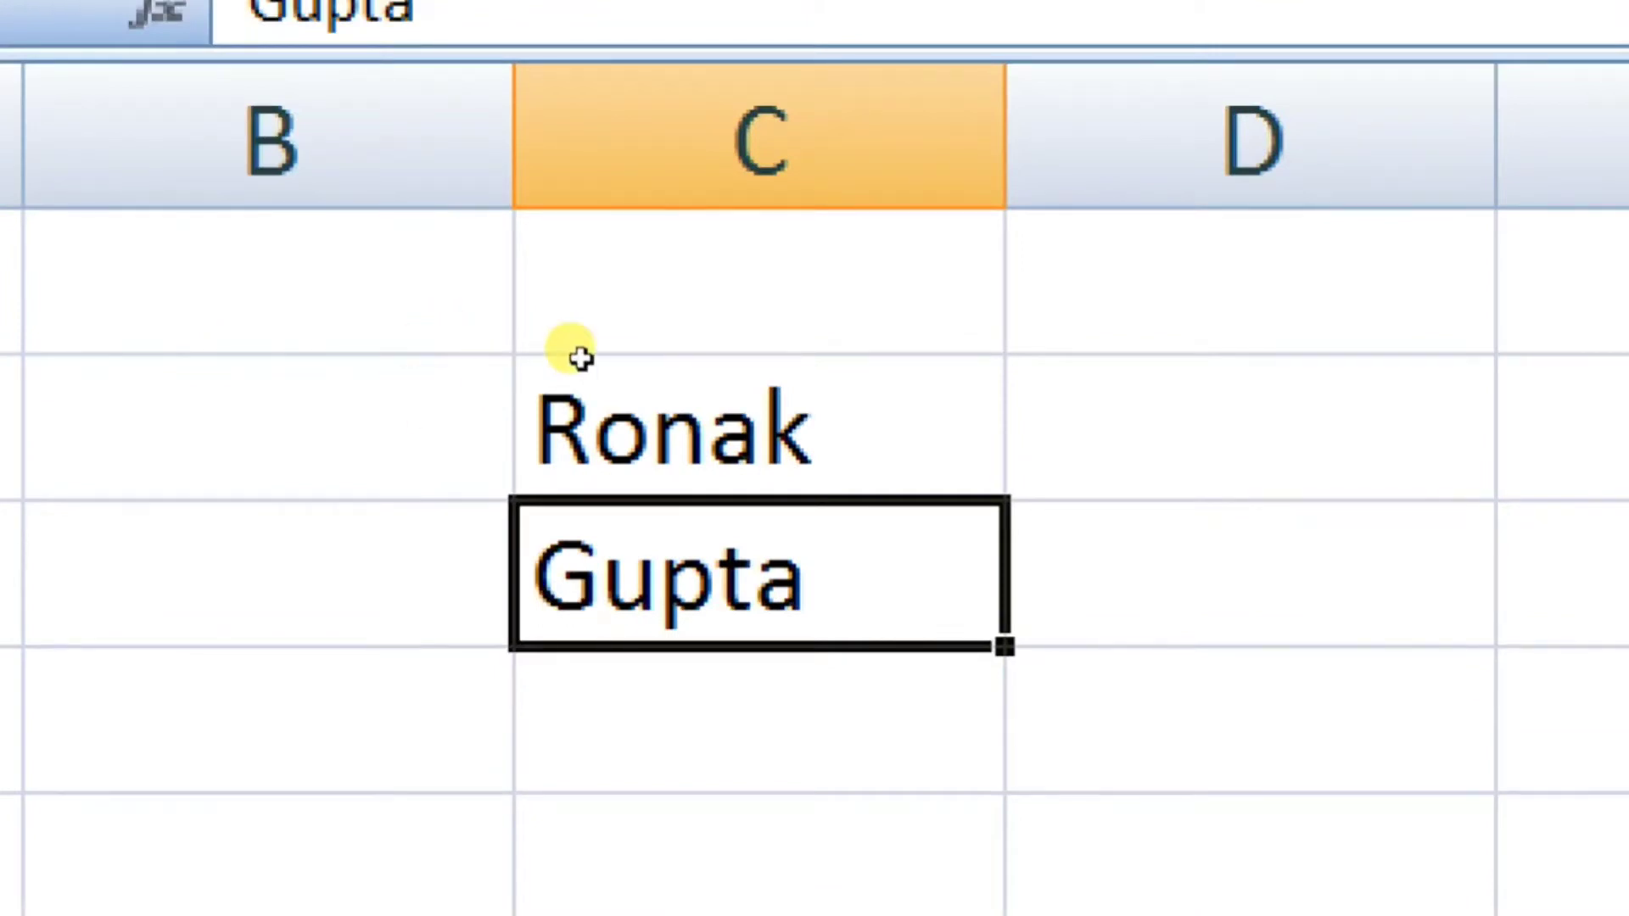
key(Up)
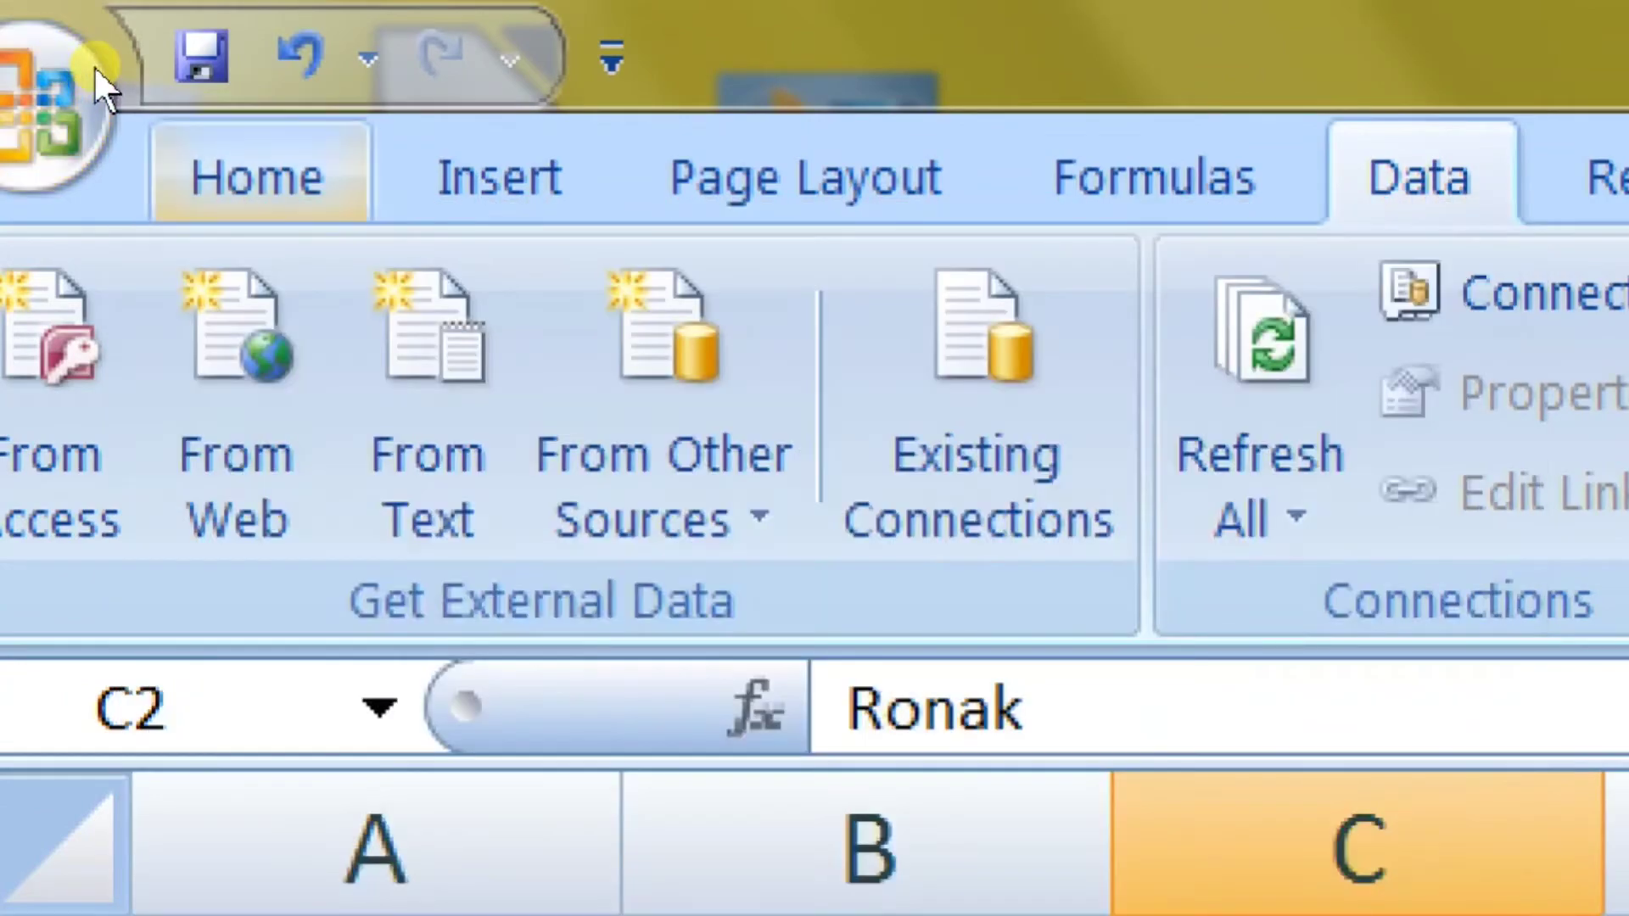
Look over the Home tab's Fill options, then widen column C.
click(254, 174)
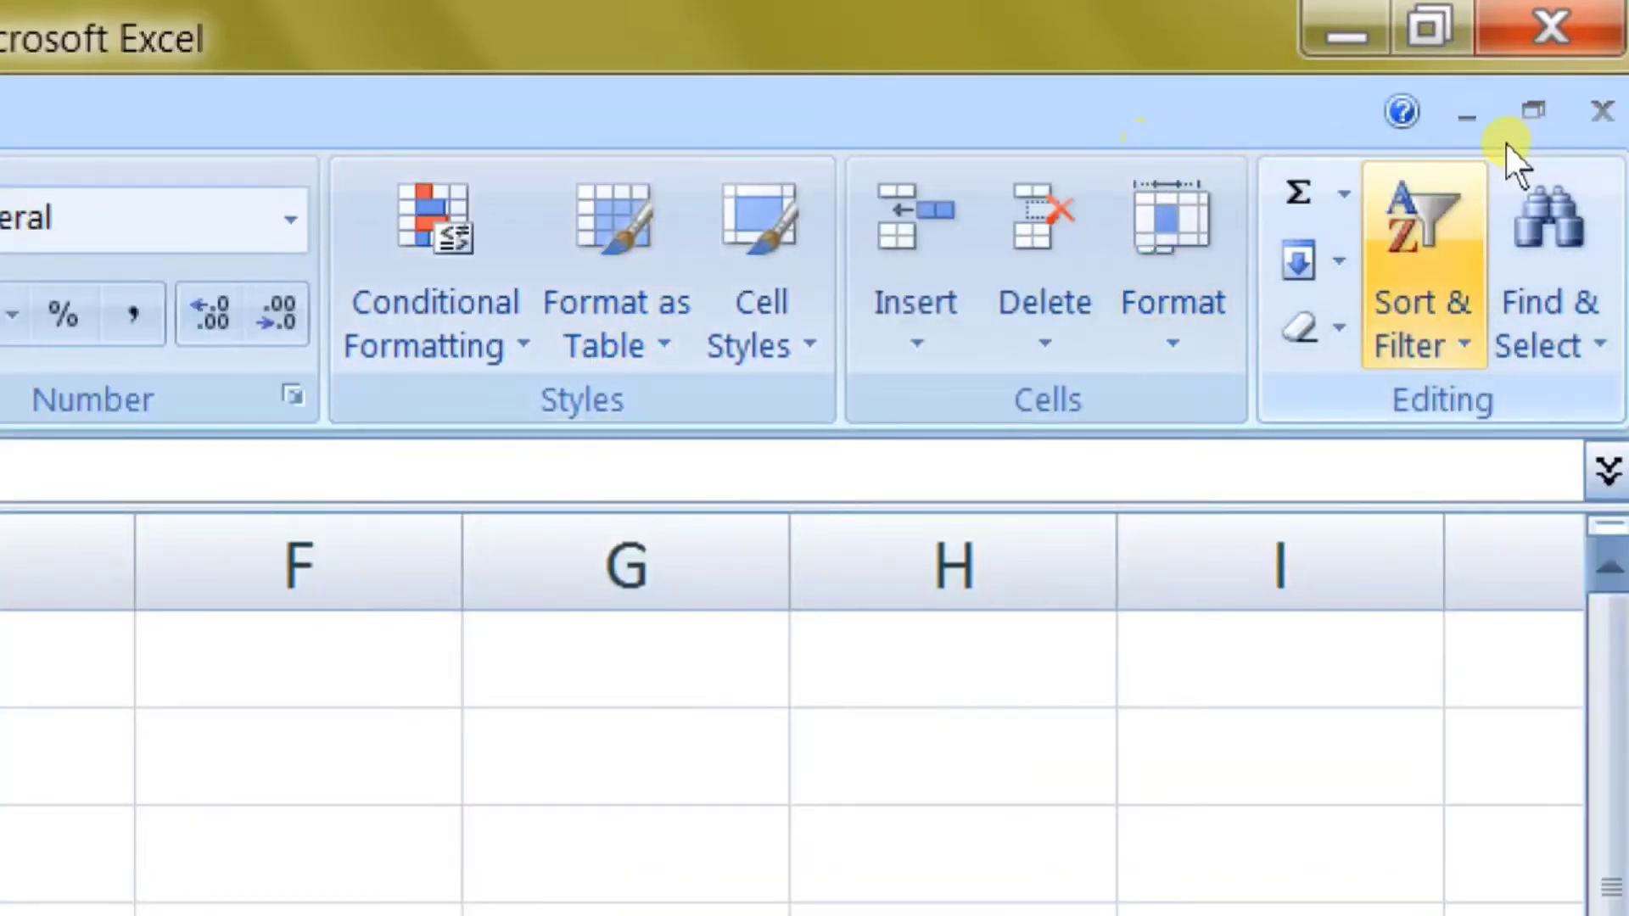
click(1311, 261)
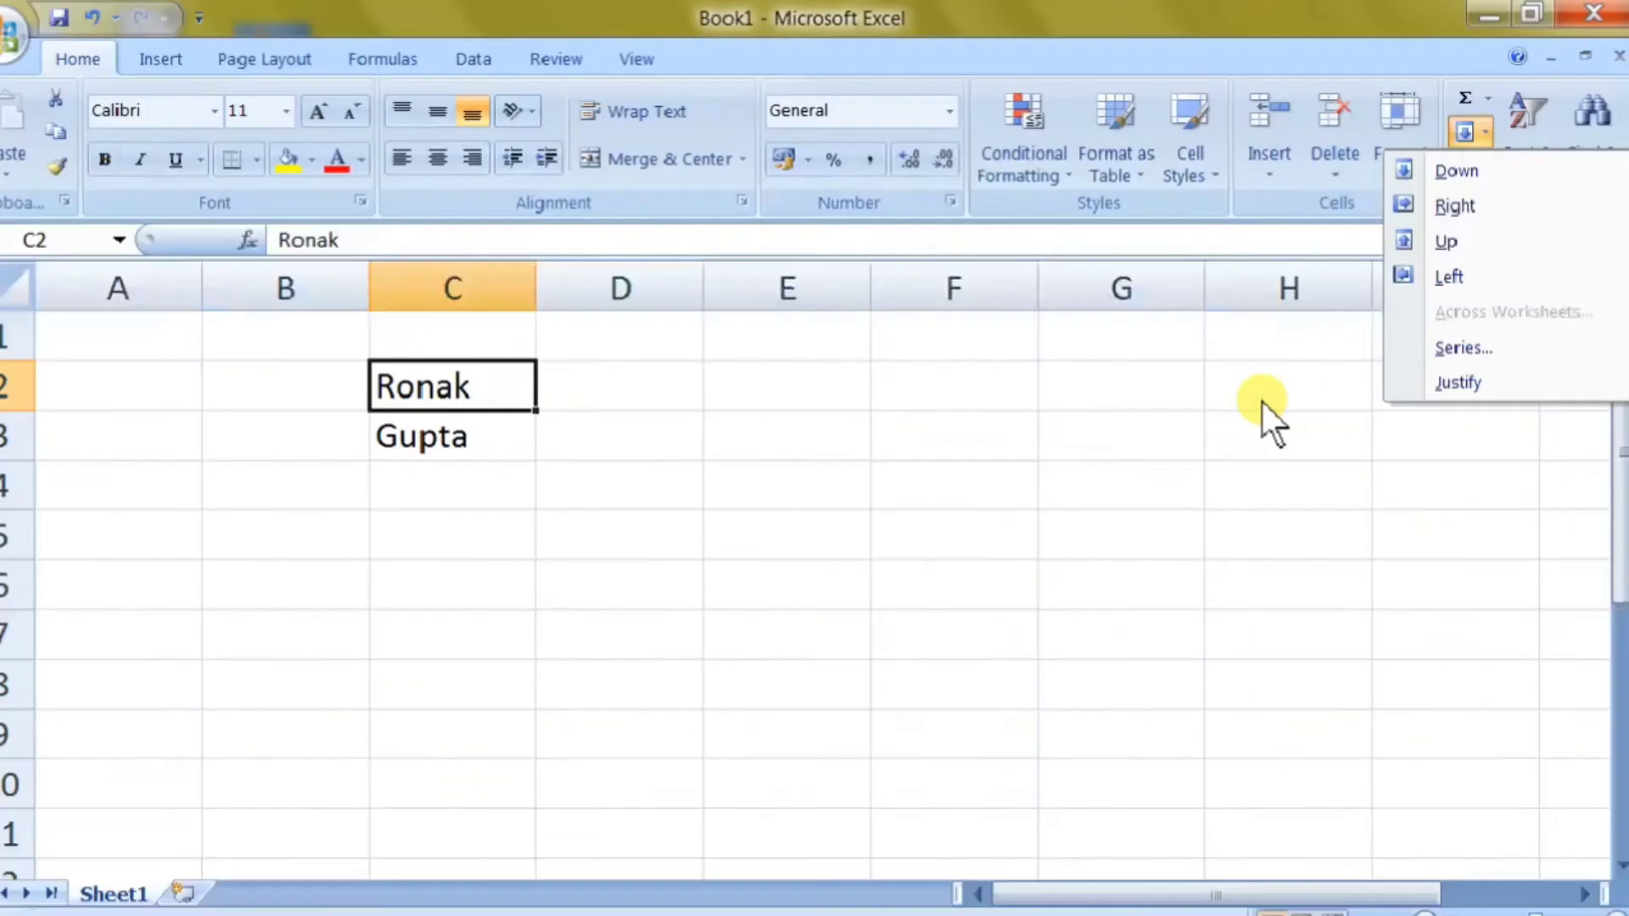
click(563, 549)
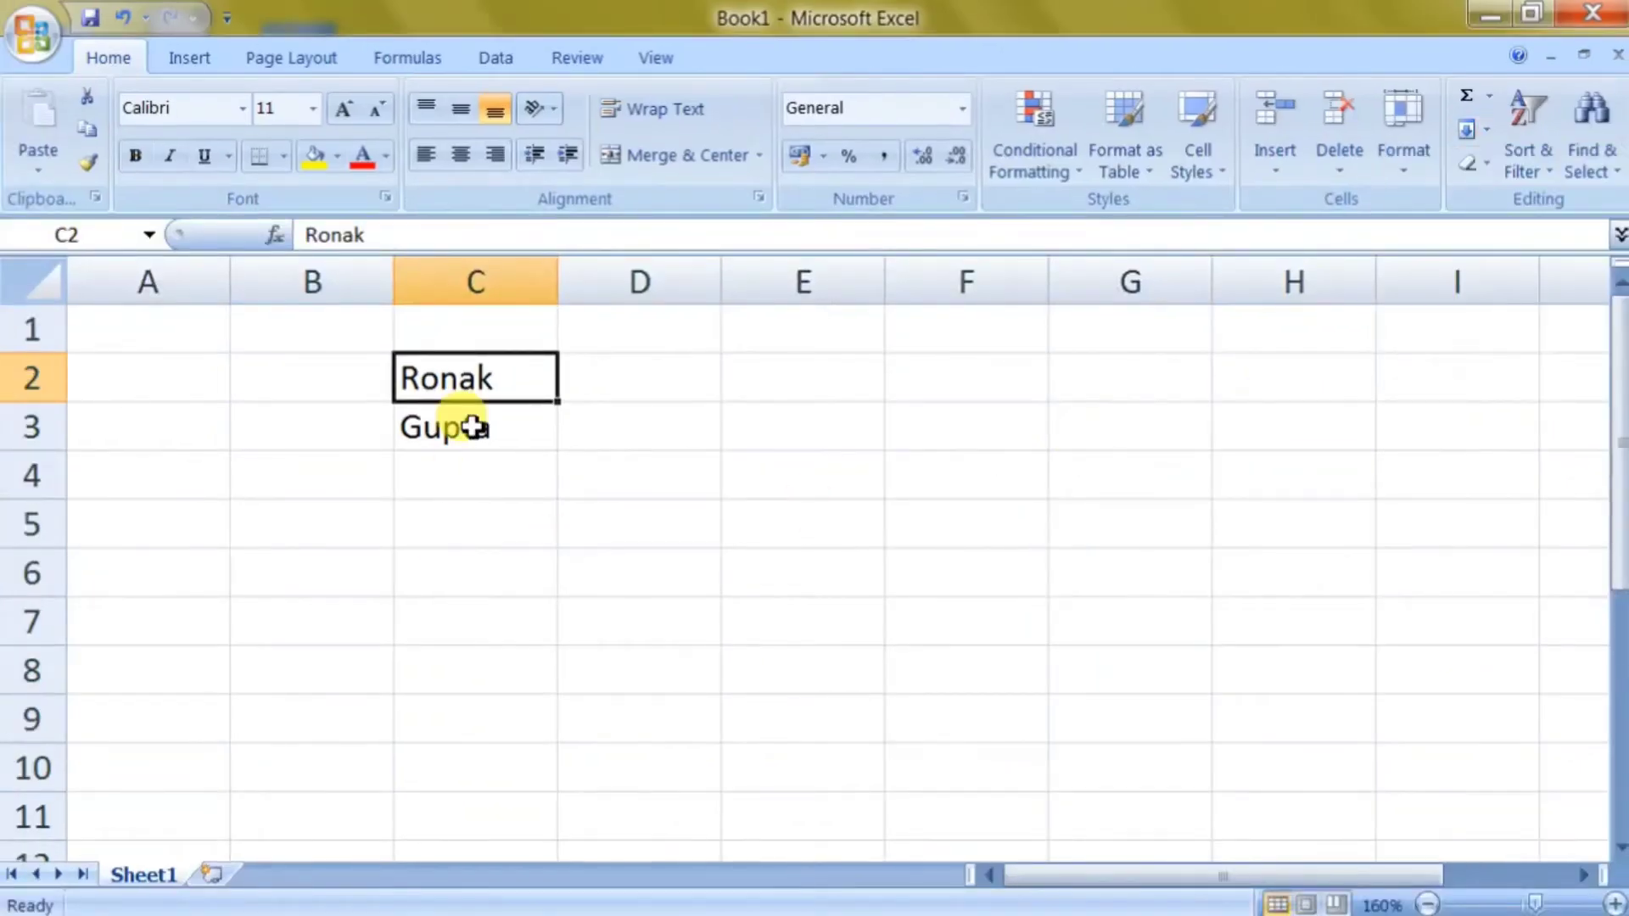
drag(562, 282, 640, 281)
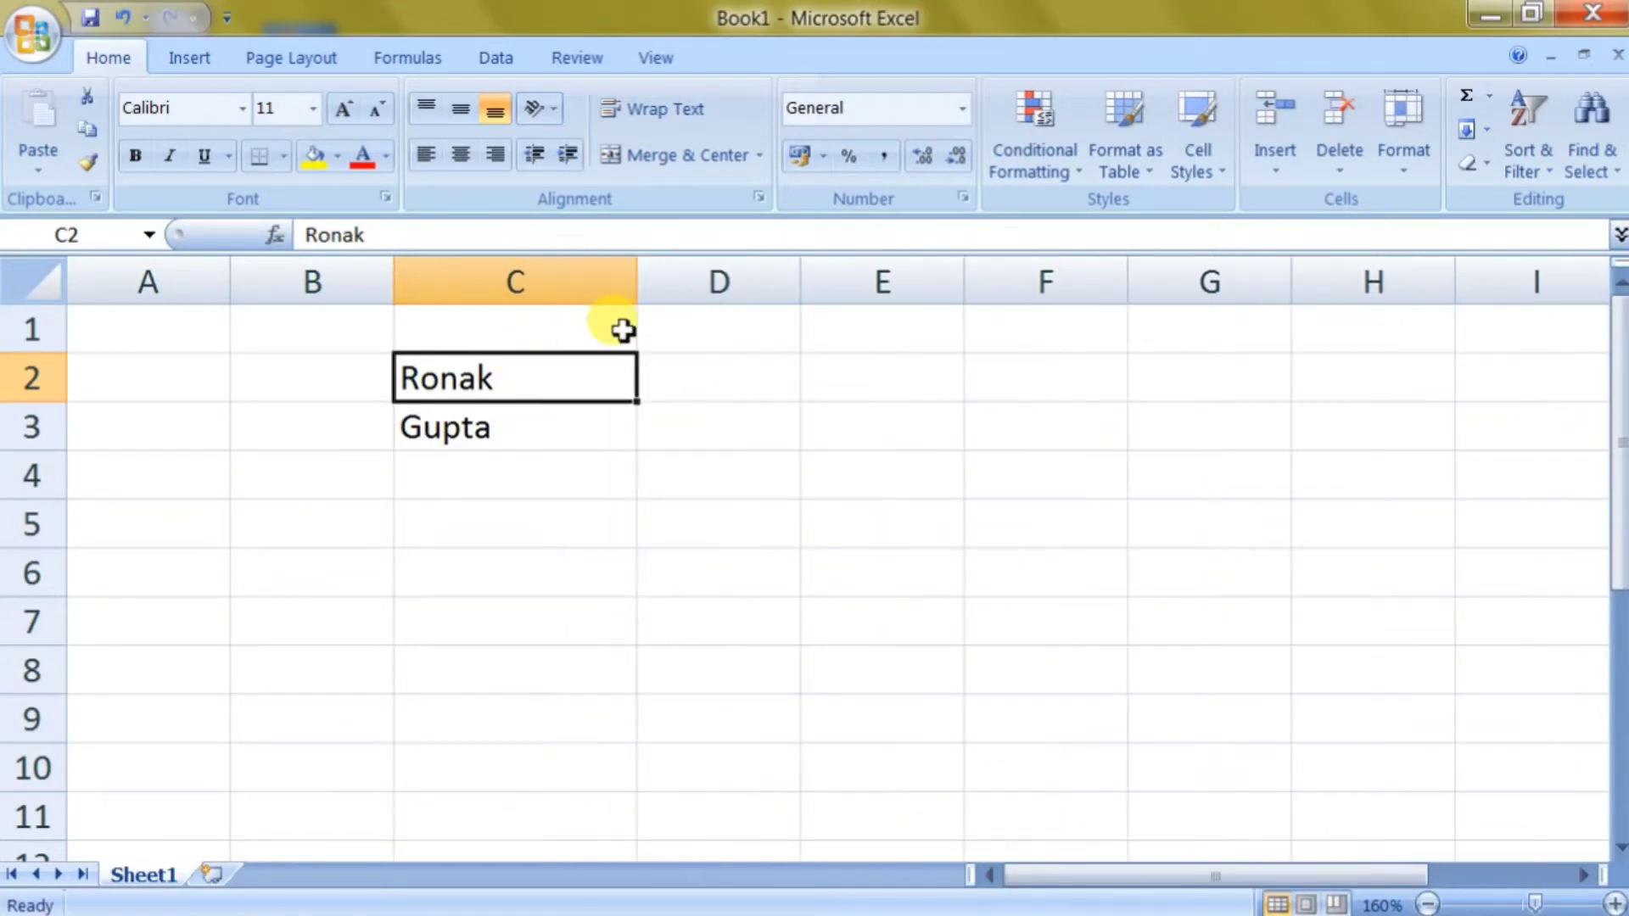
Select C2:C3 and apply Fill > Justify to combine the two names.
drag(588, 371, 594, 414)
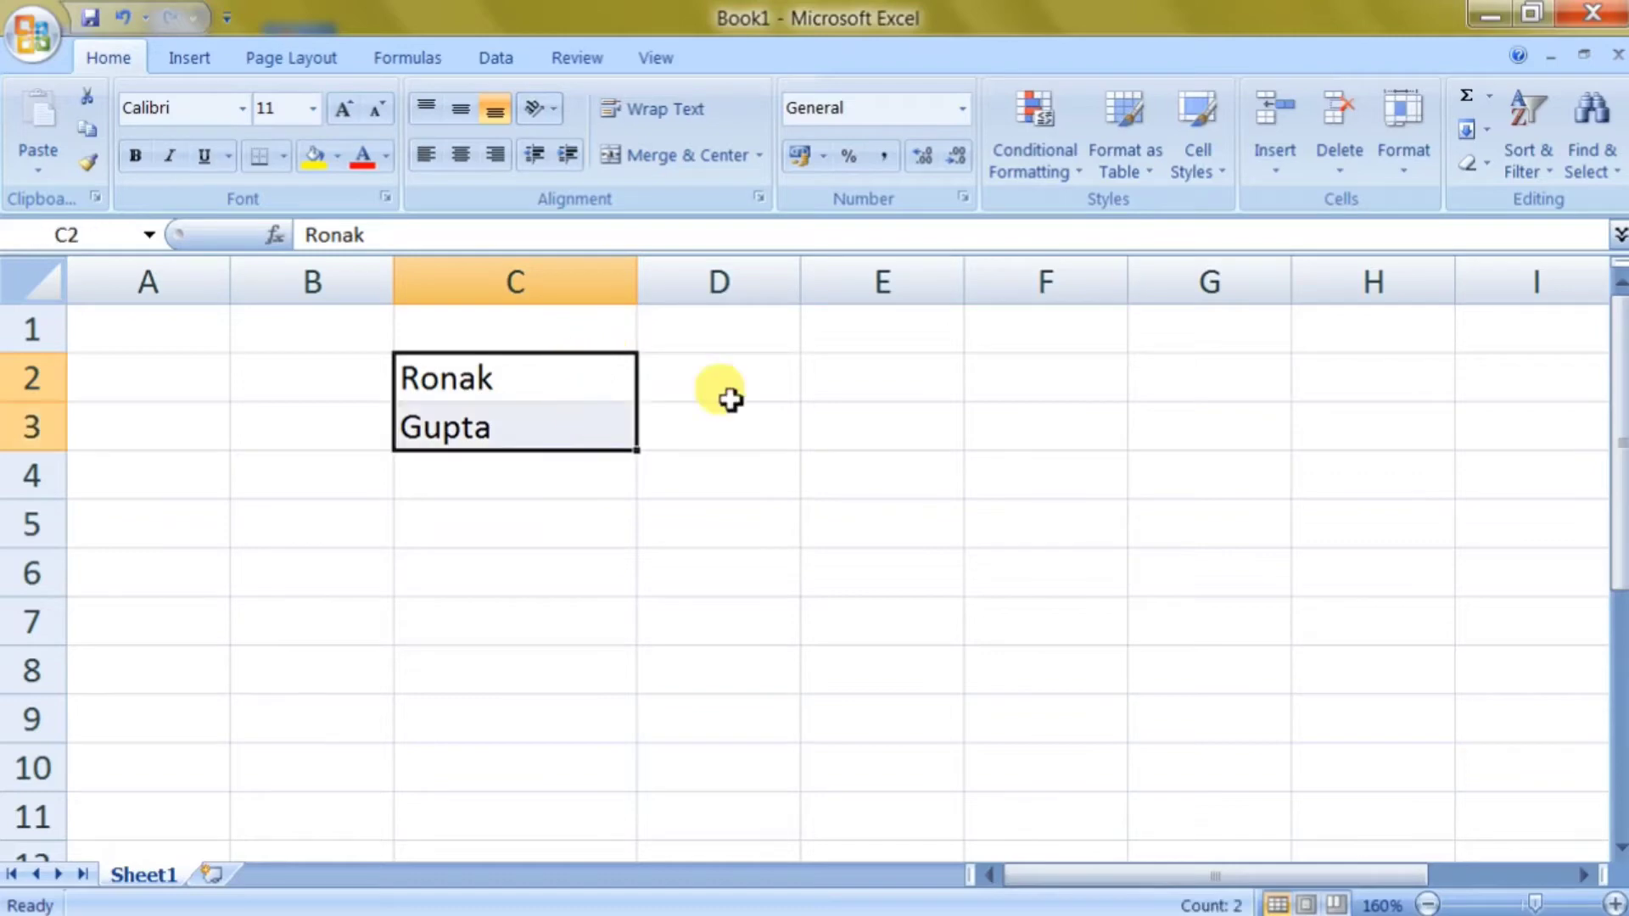
click(1474, 140)
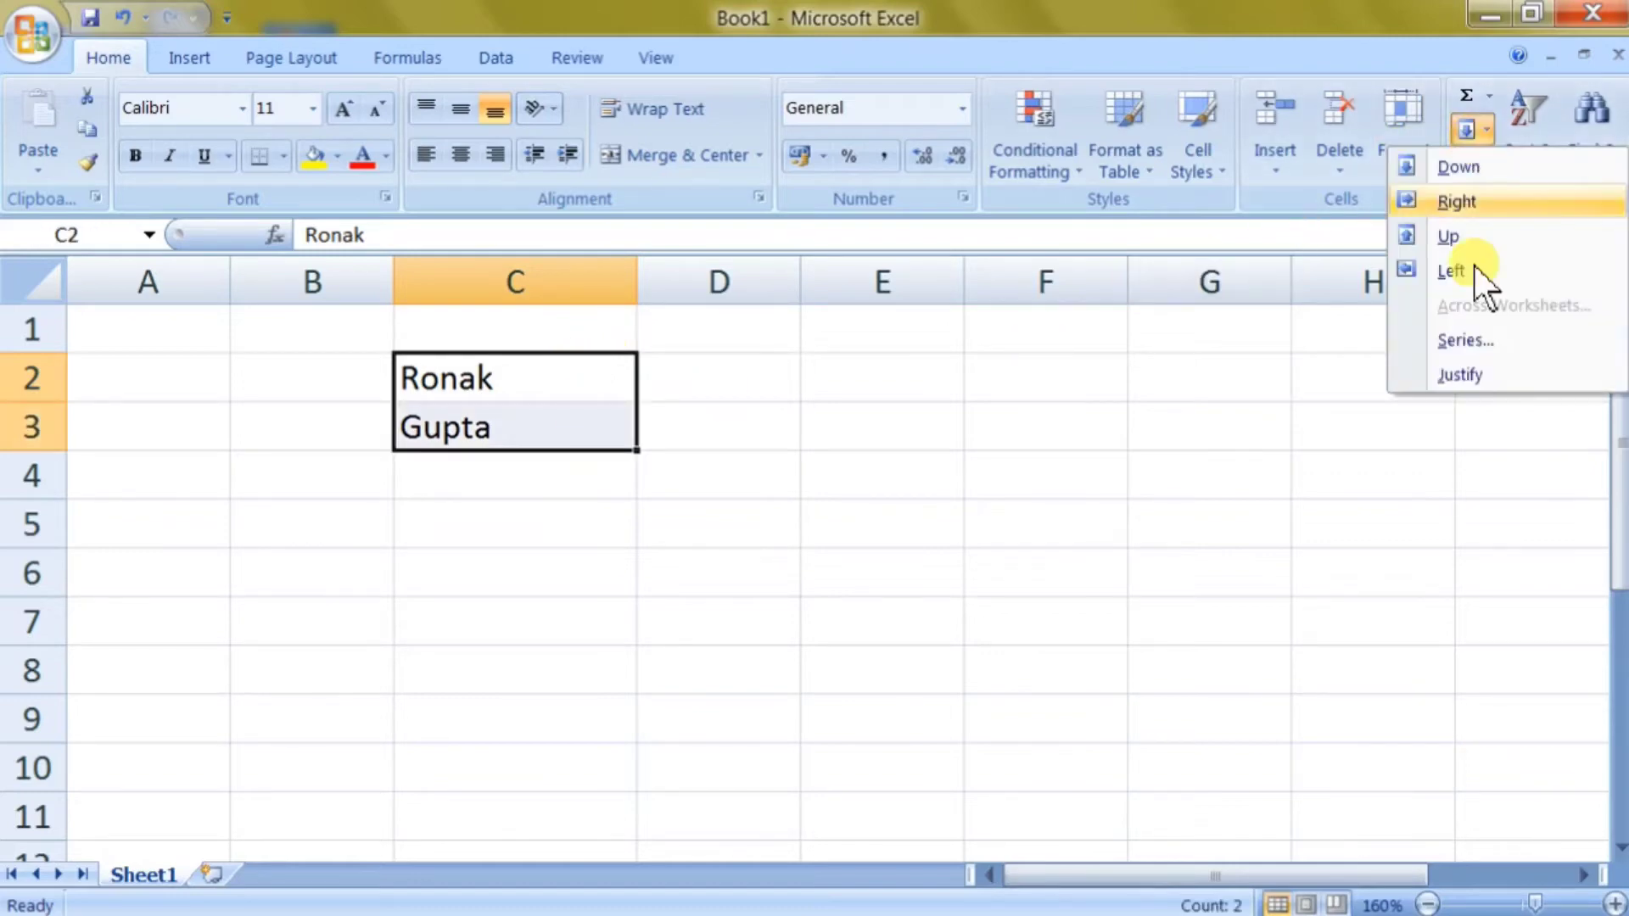
click(1483, 375)
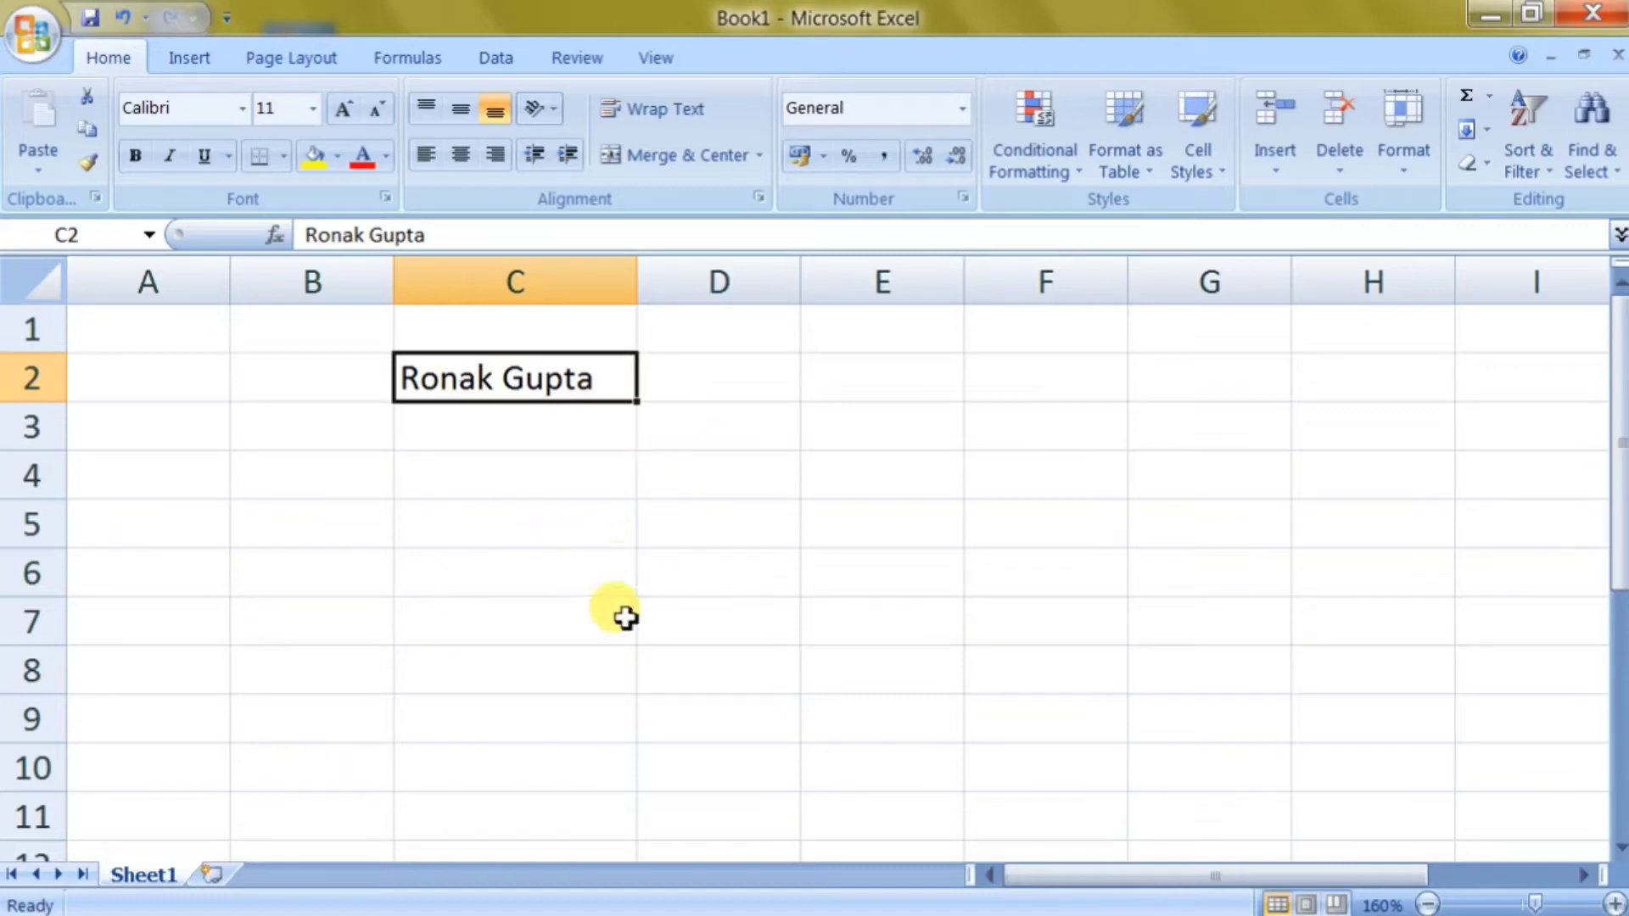
Split C2's full name with Text to Columns, Delimited on Space instead of Tab.
click(501, 58)
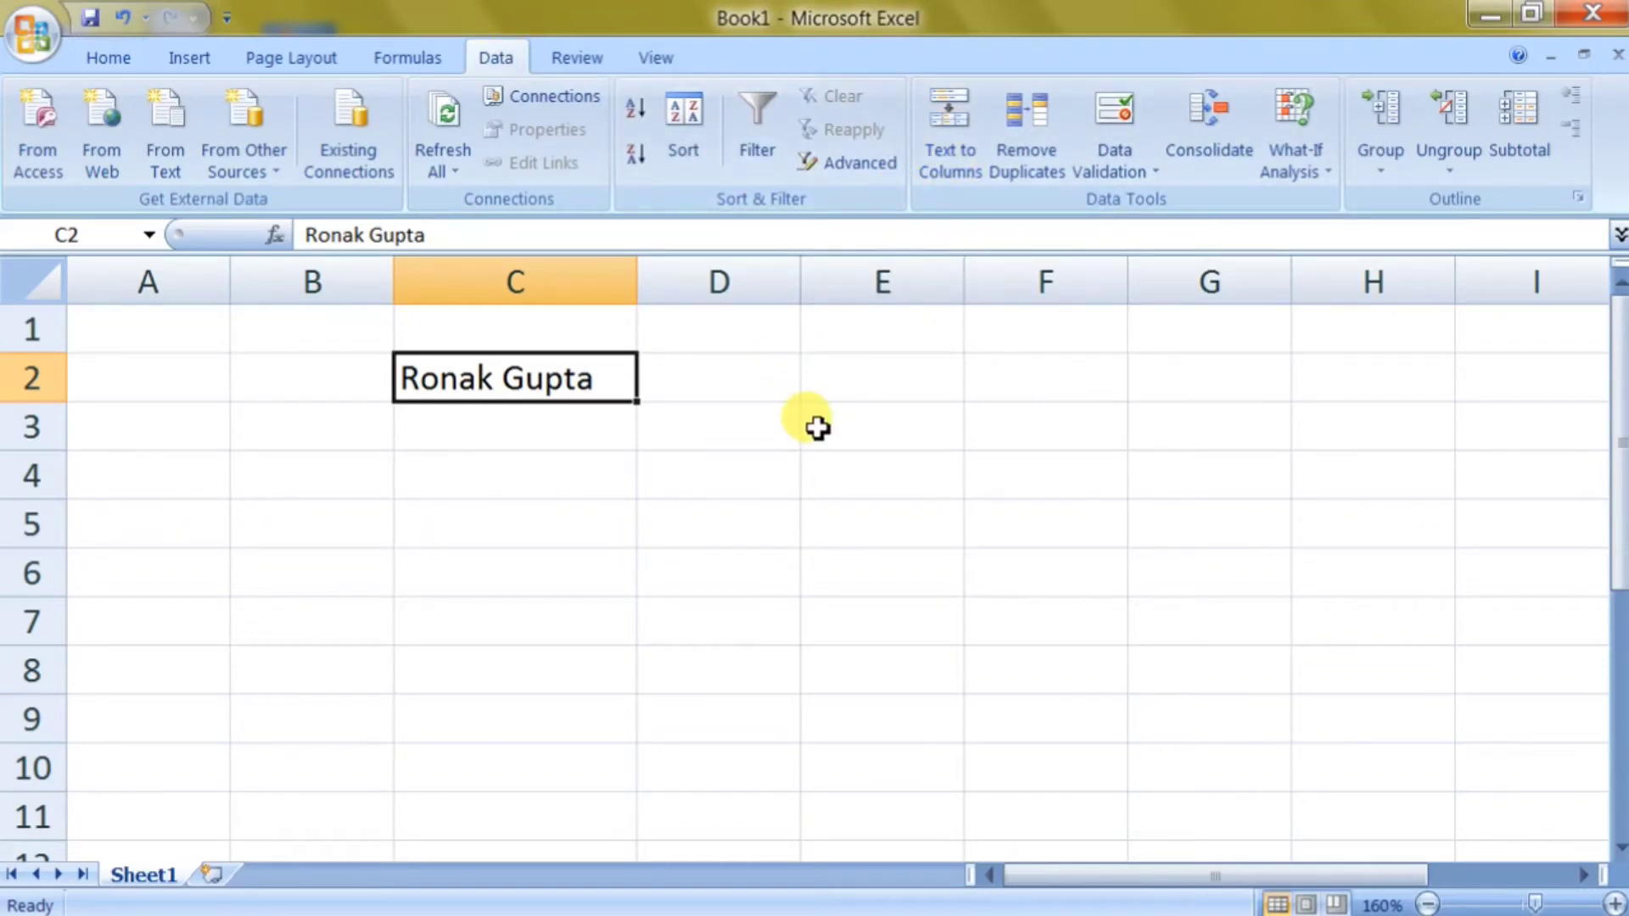
click(951, 155)
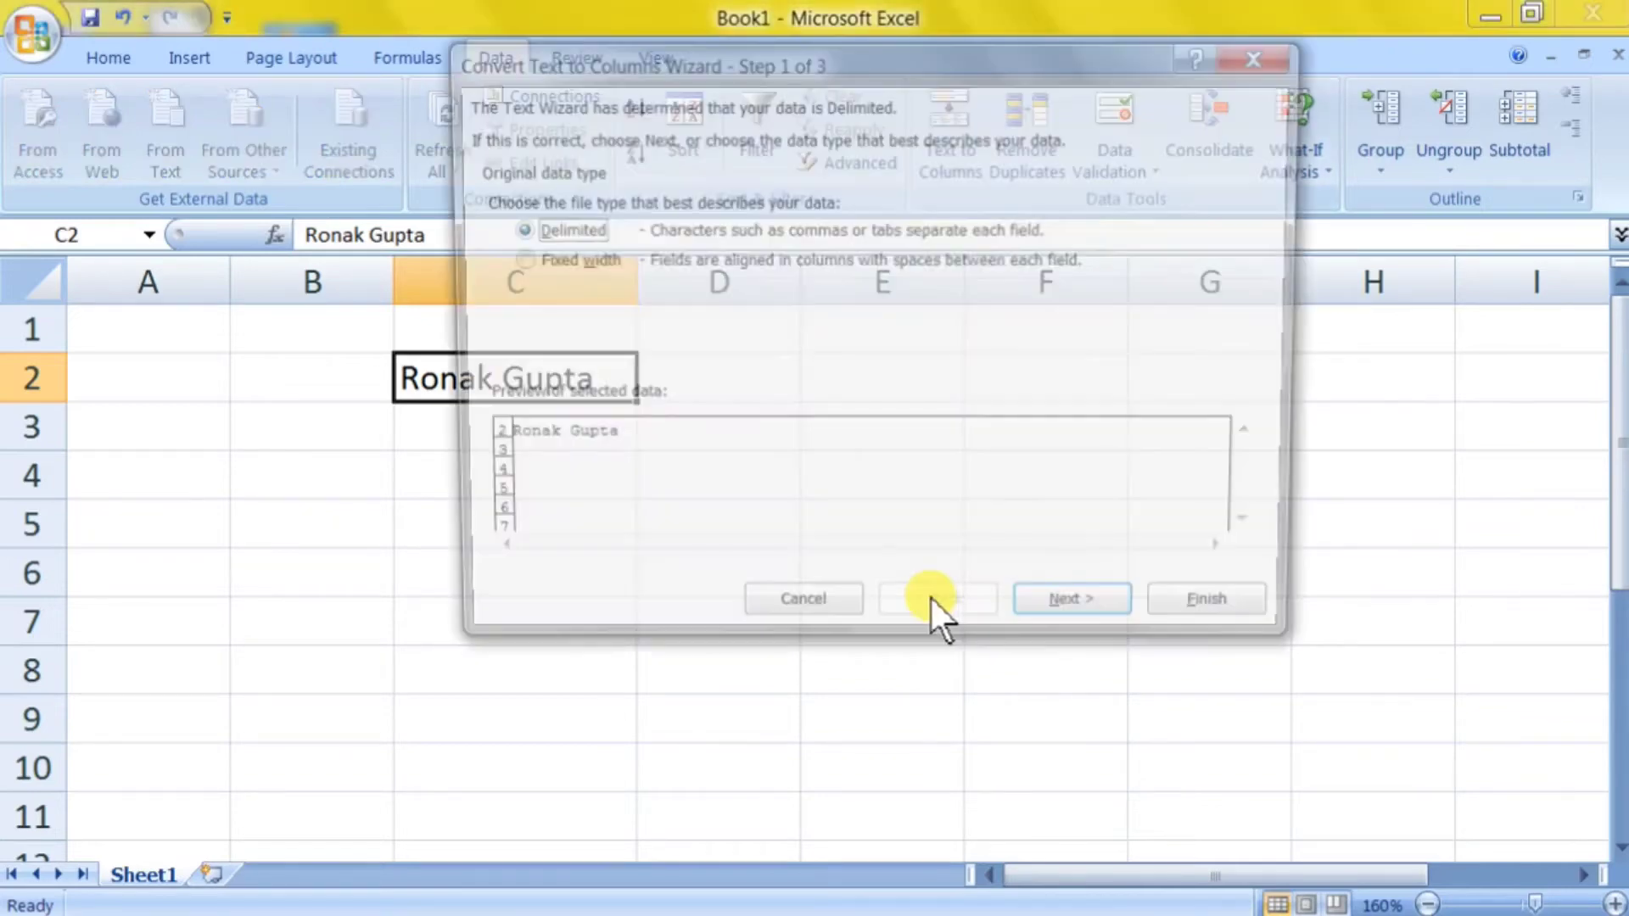
click(1028, 616)
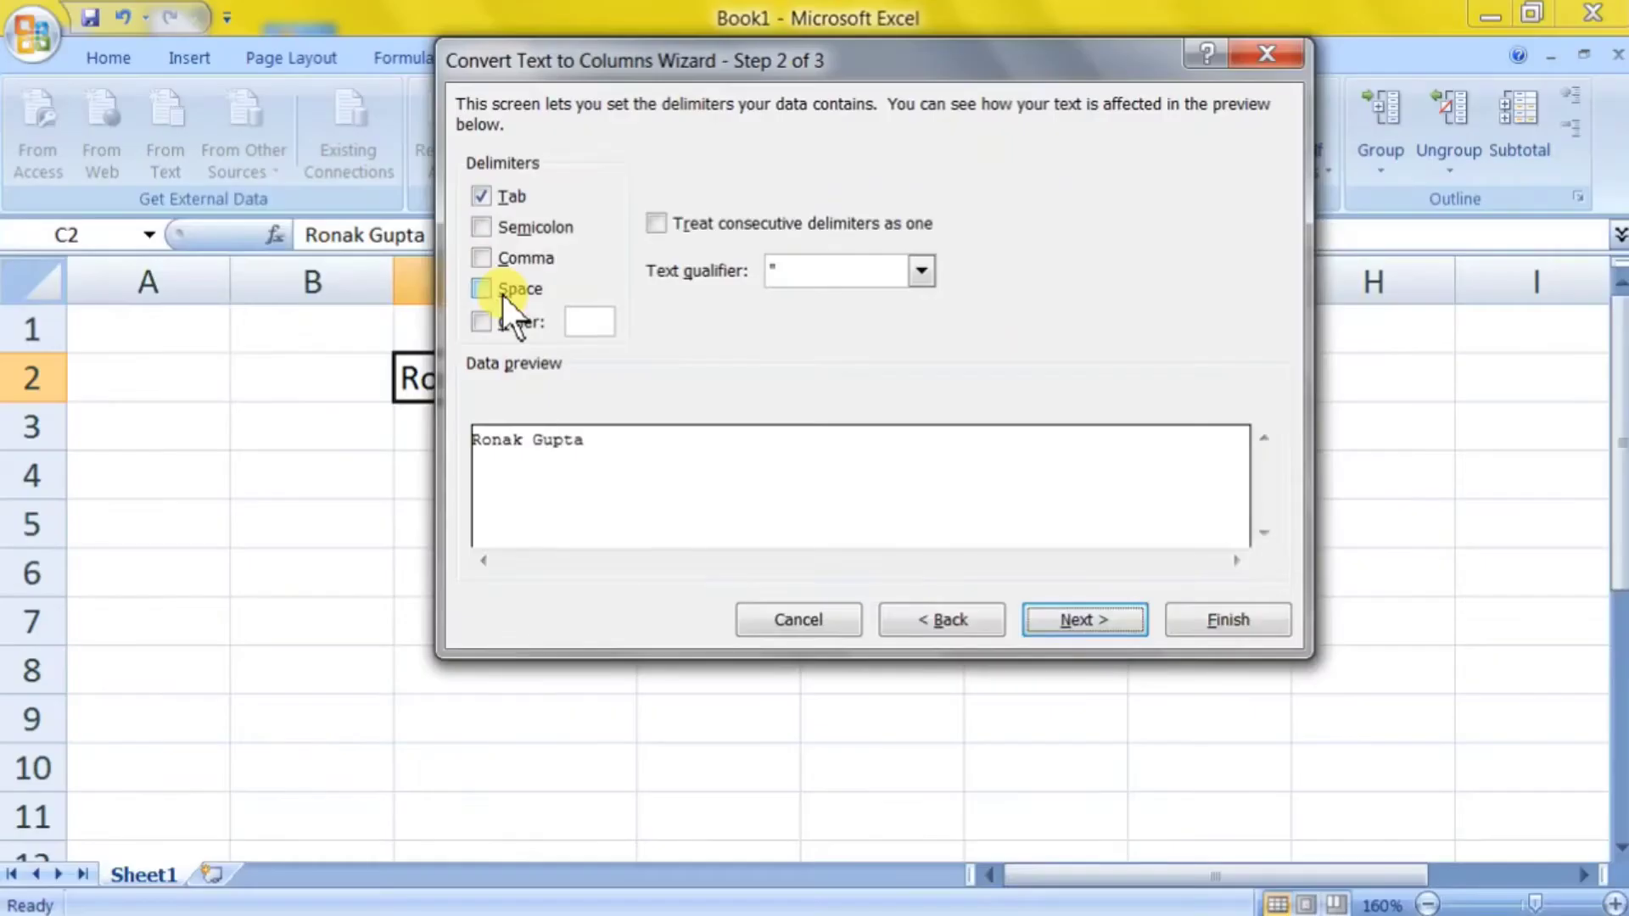
click(486, 202)
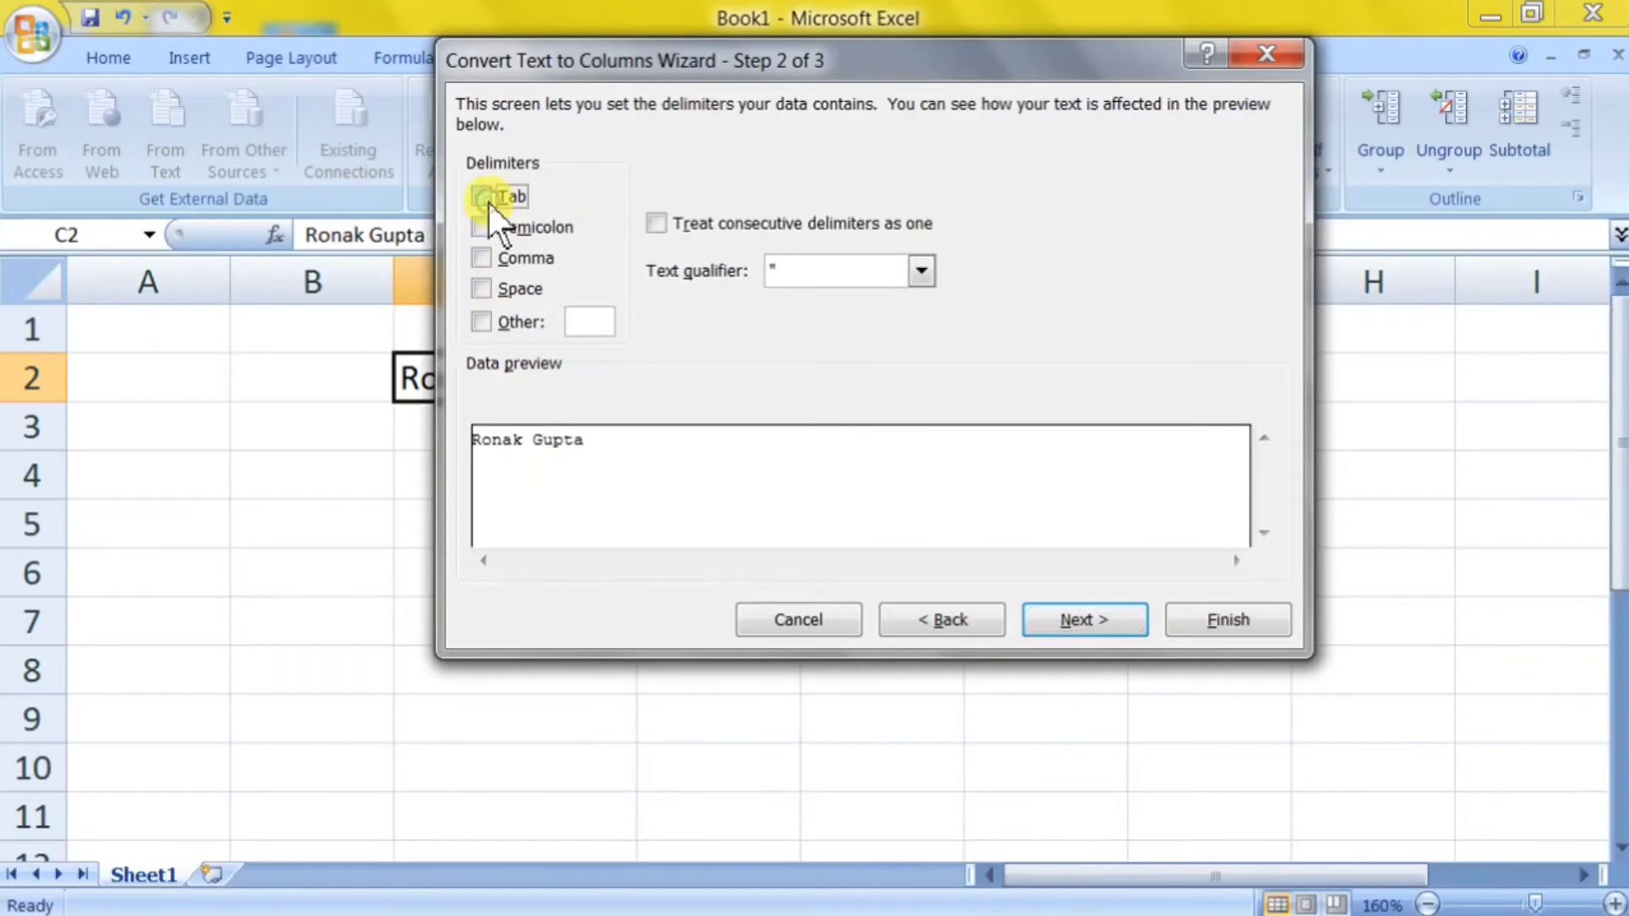
click(487, 292)
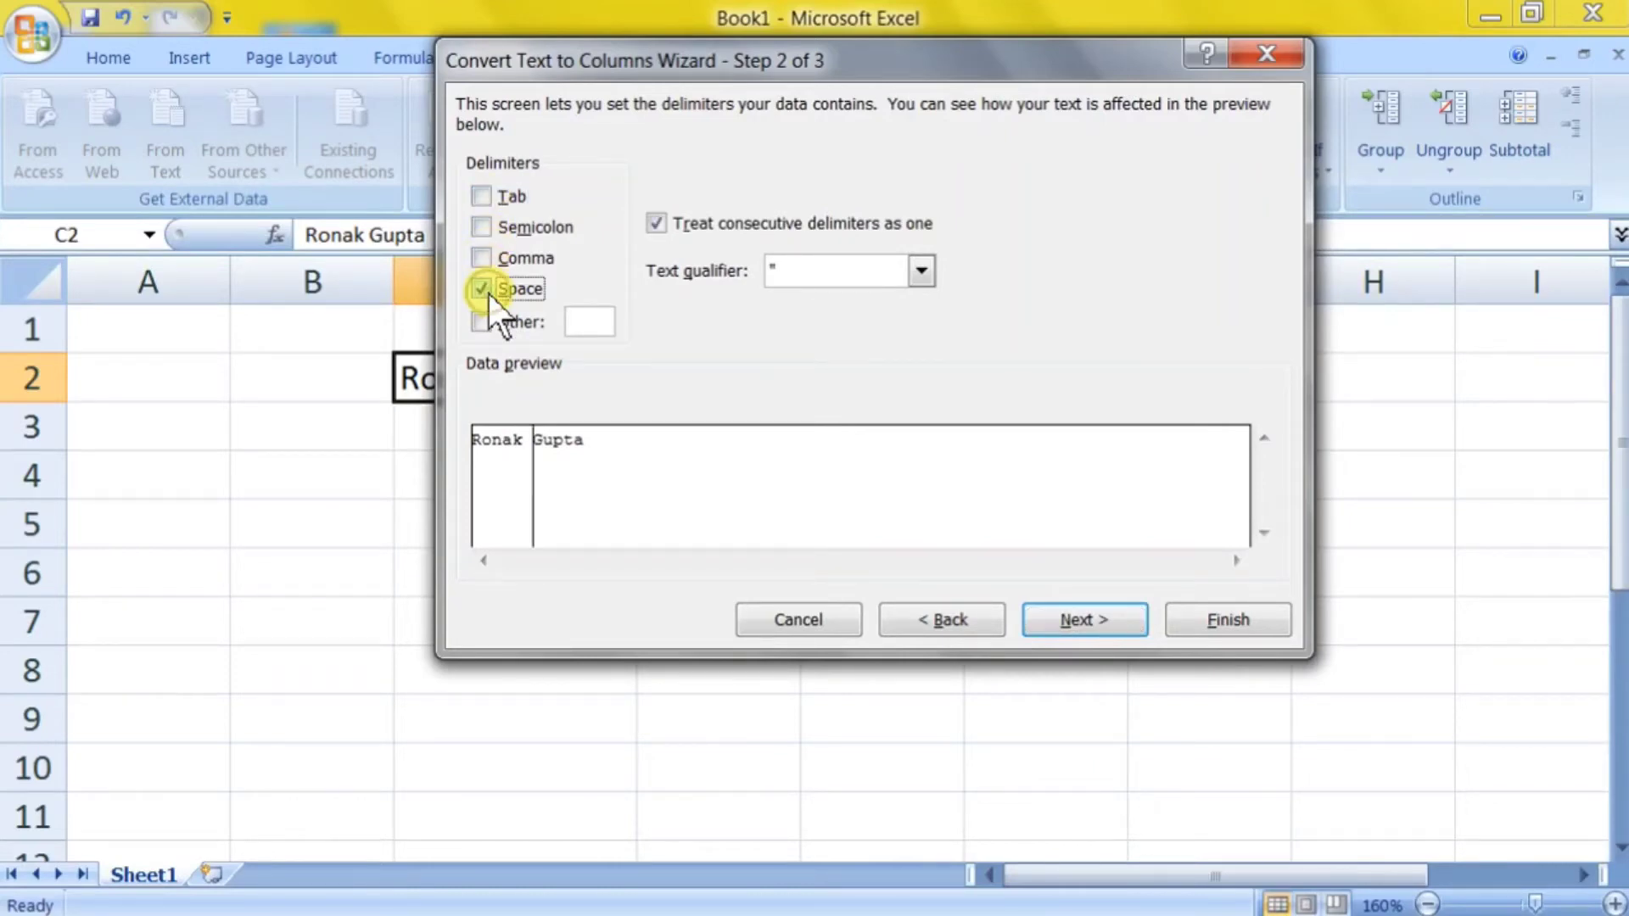
click(1075, 617)
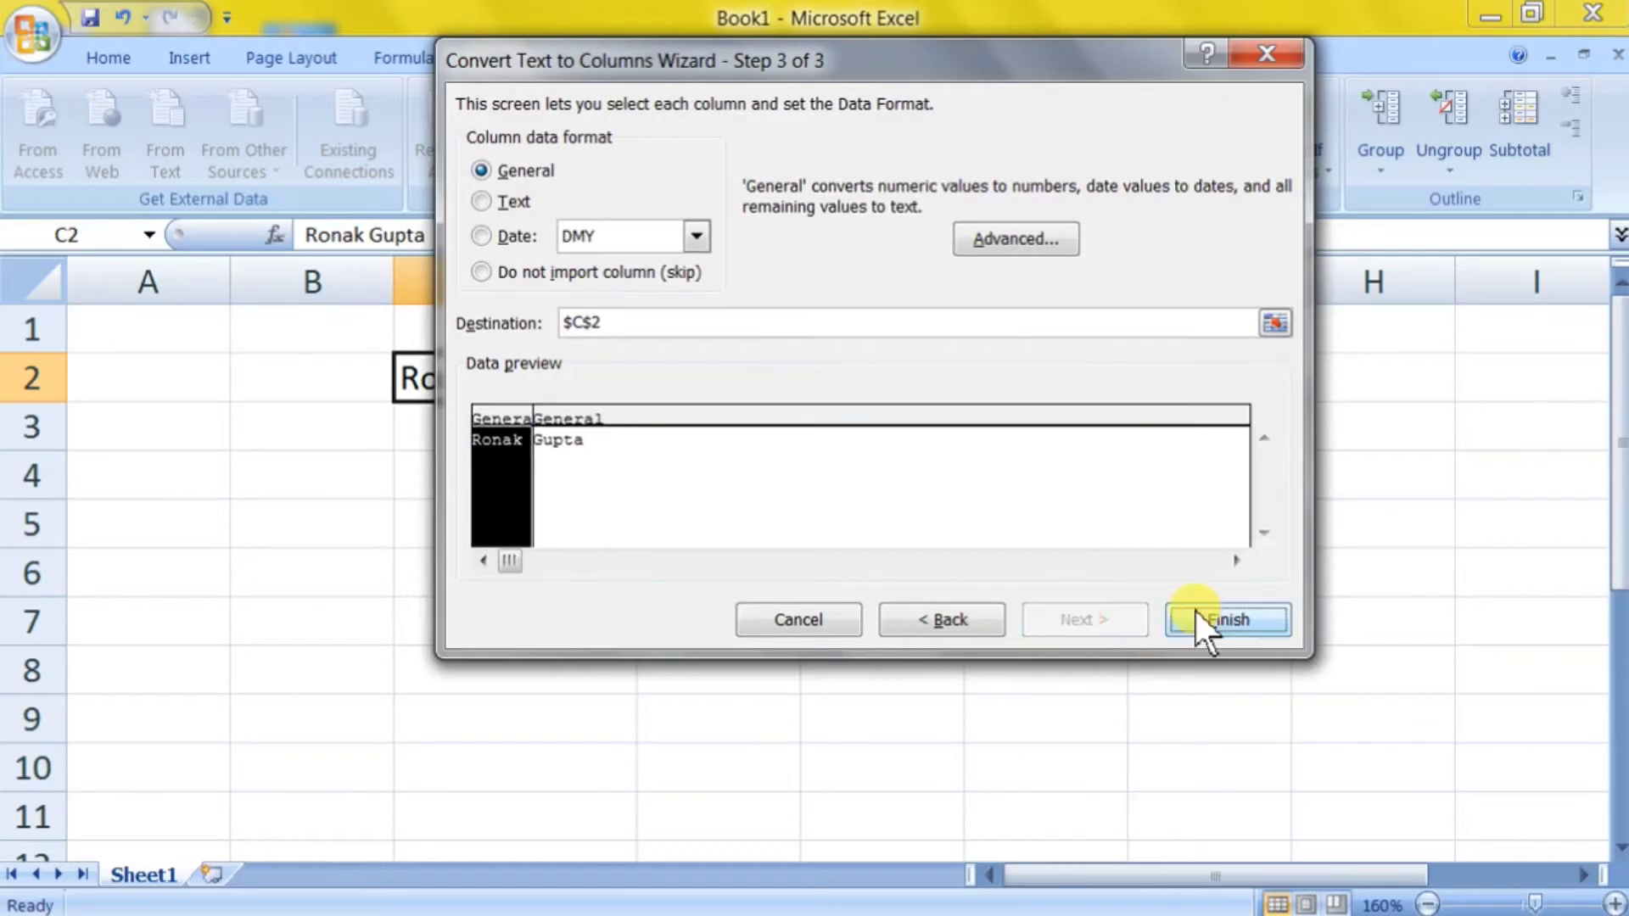
click(1196, 612)
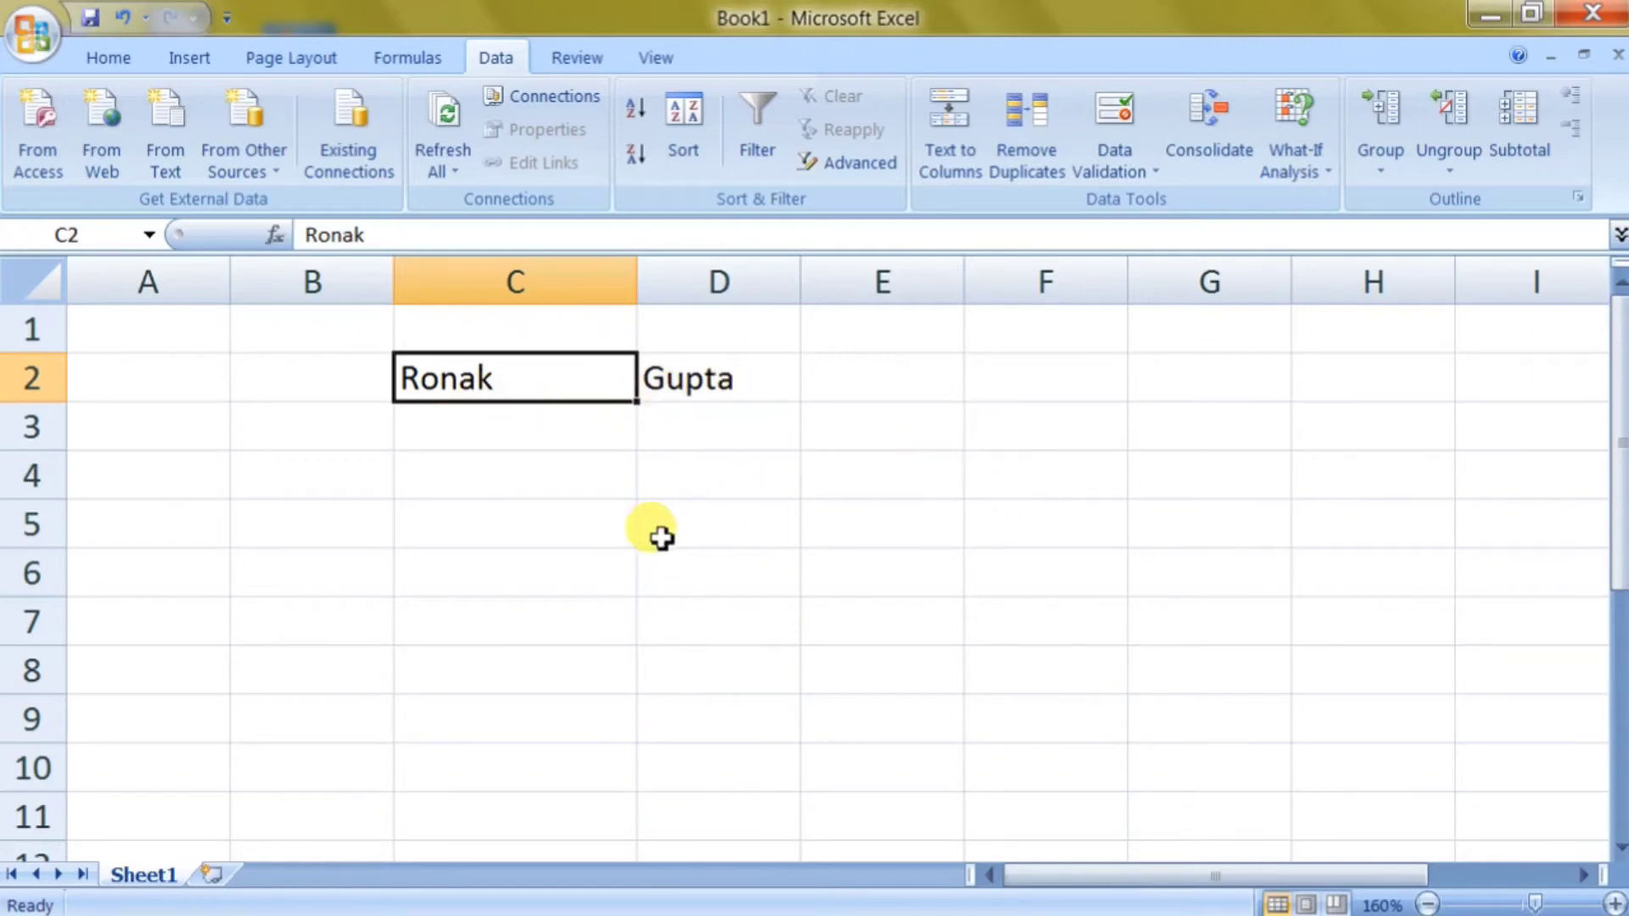
Enter the first name and surname joined by a '+' in C4.
click(599, 463)
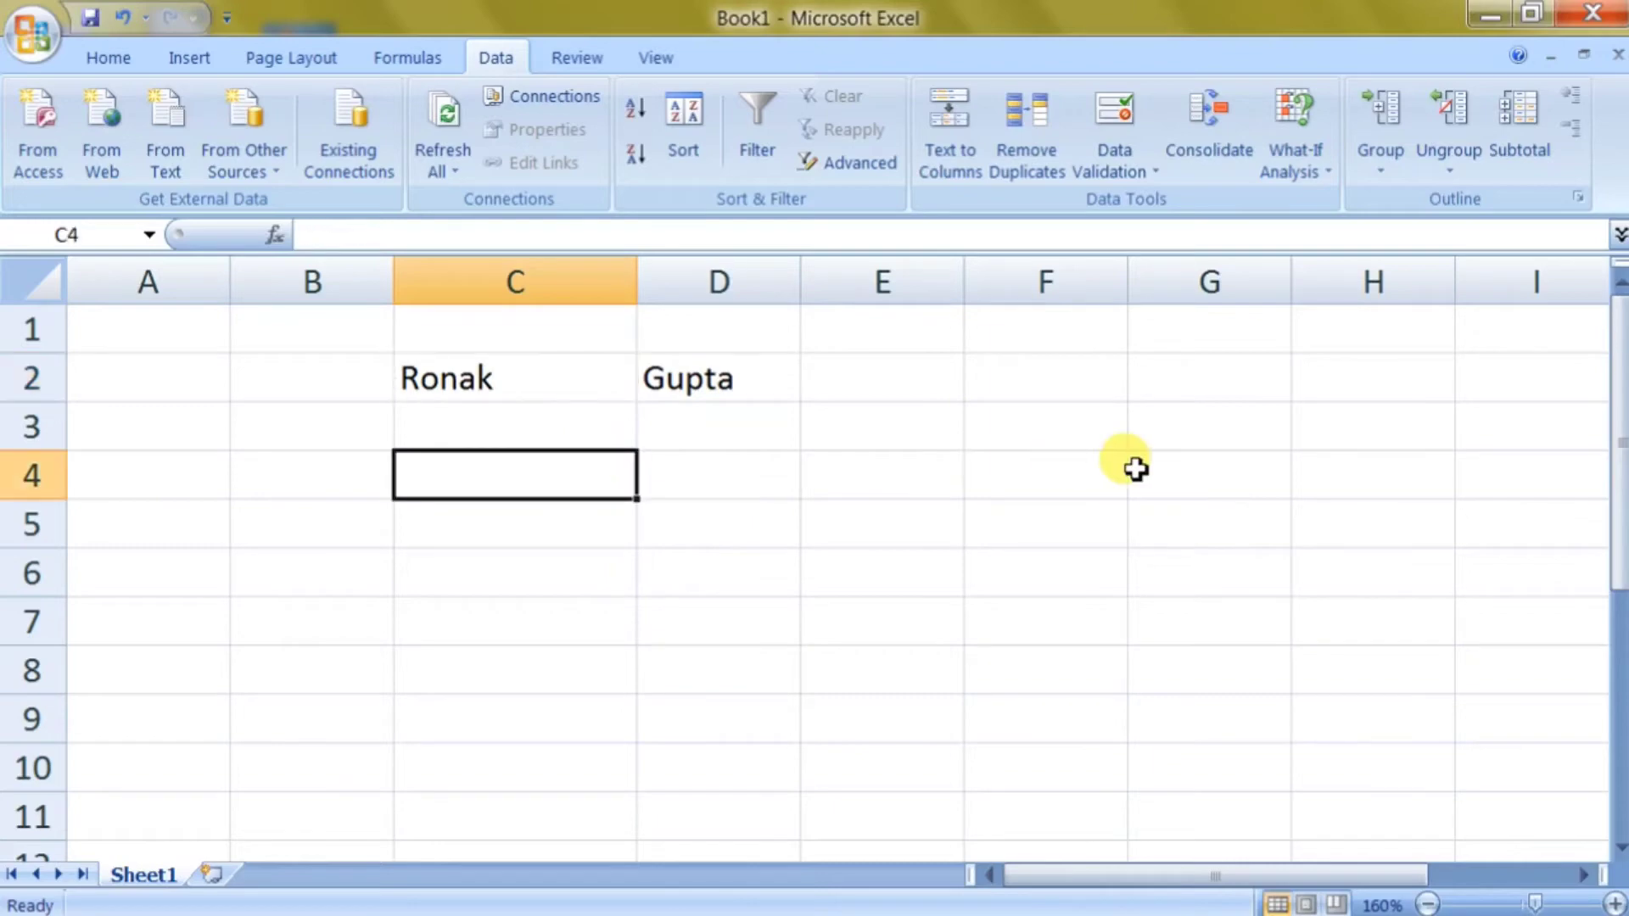
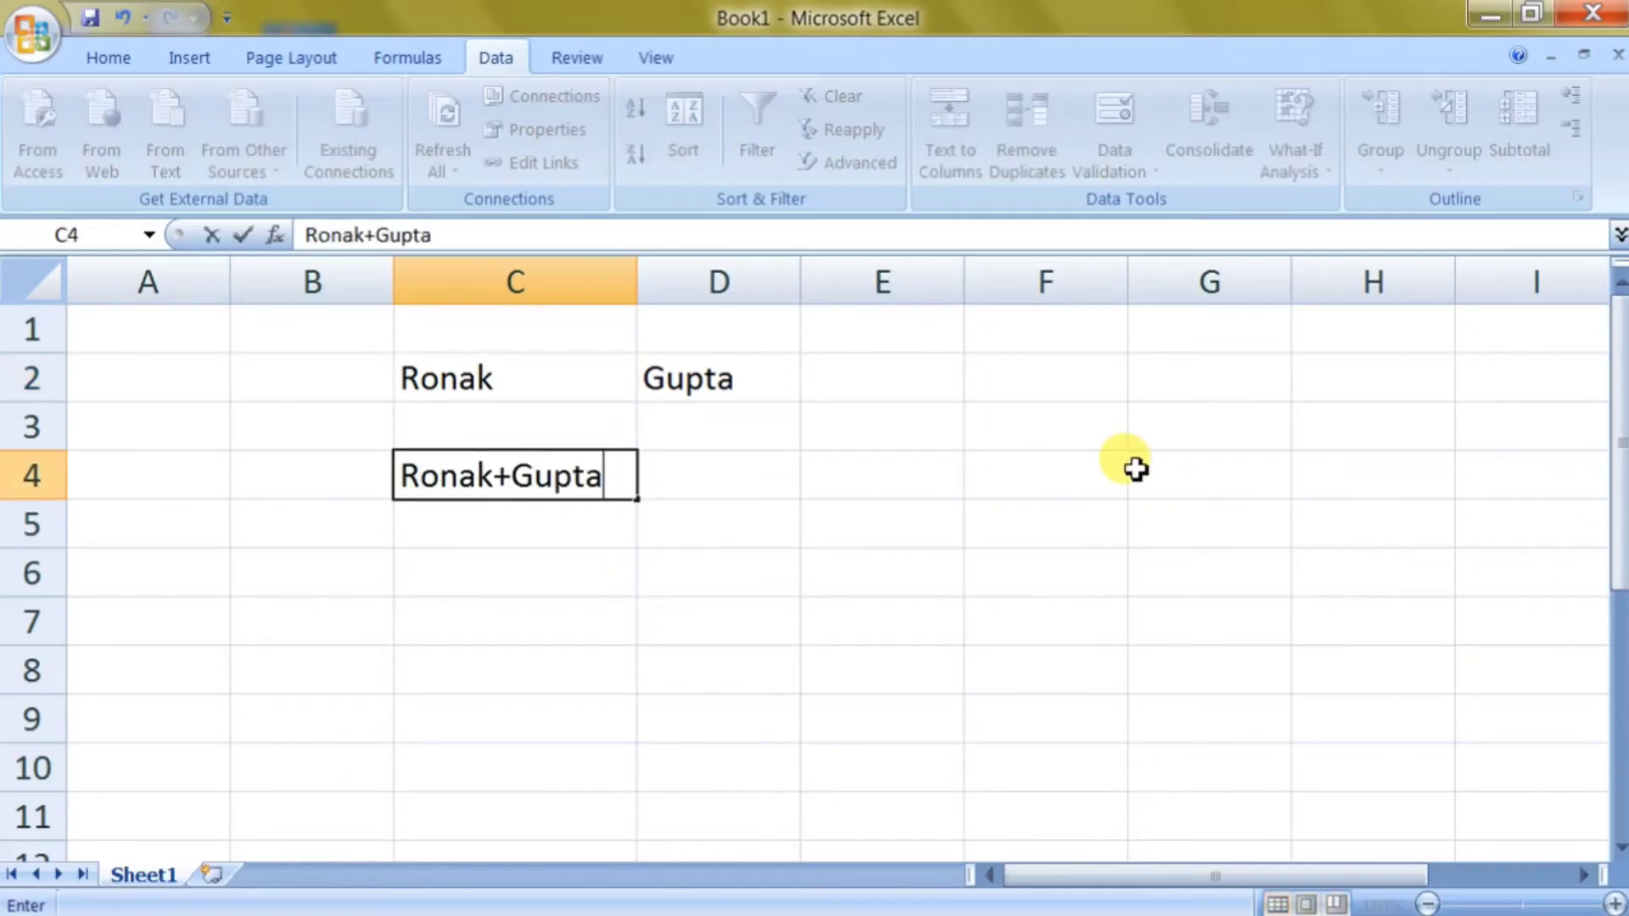
key(Return)
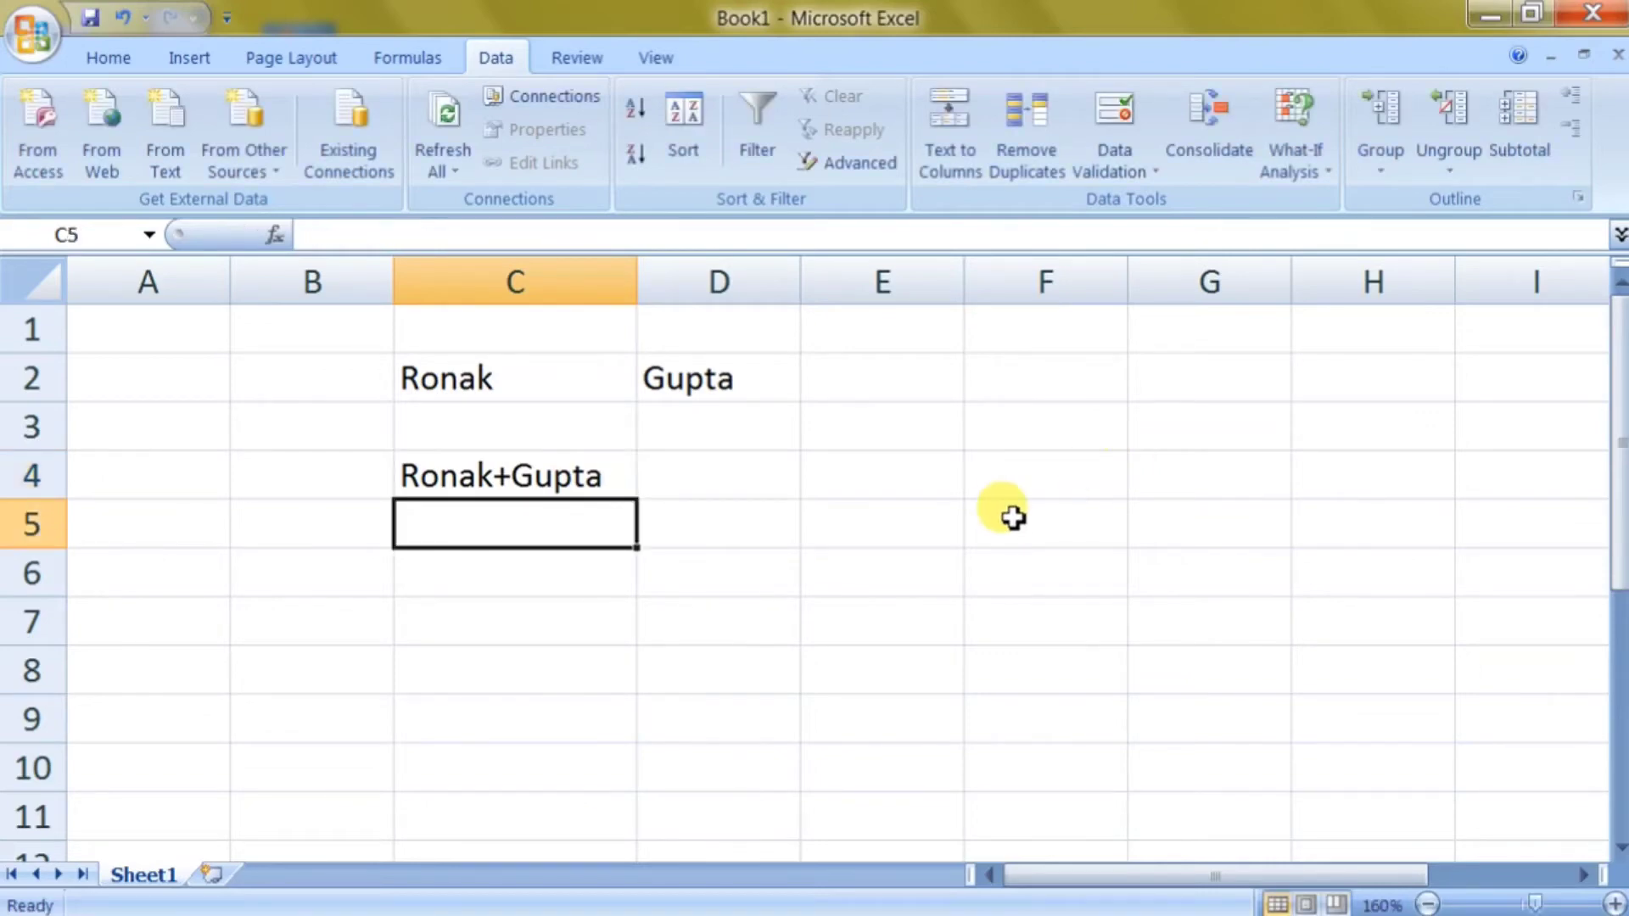
Split C4 with Text to Columns using '+' as the Other delimiter instead of Space.
click(476, 478)
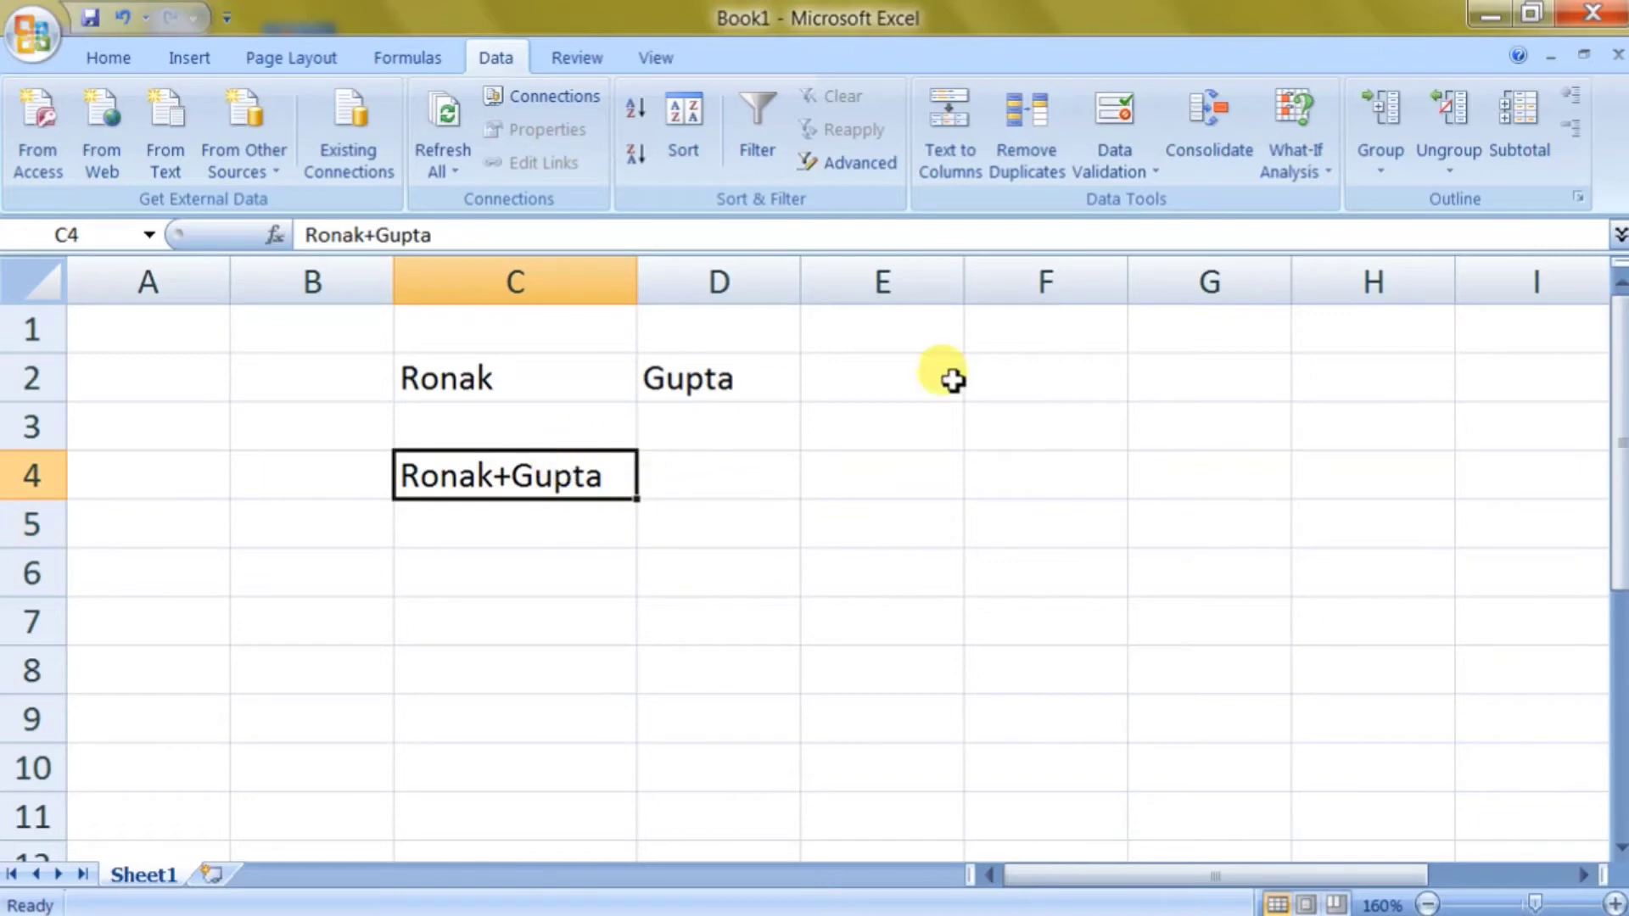
click(968, 146)
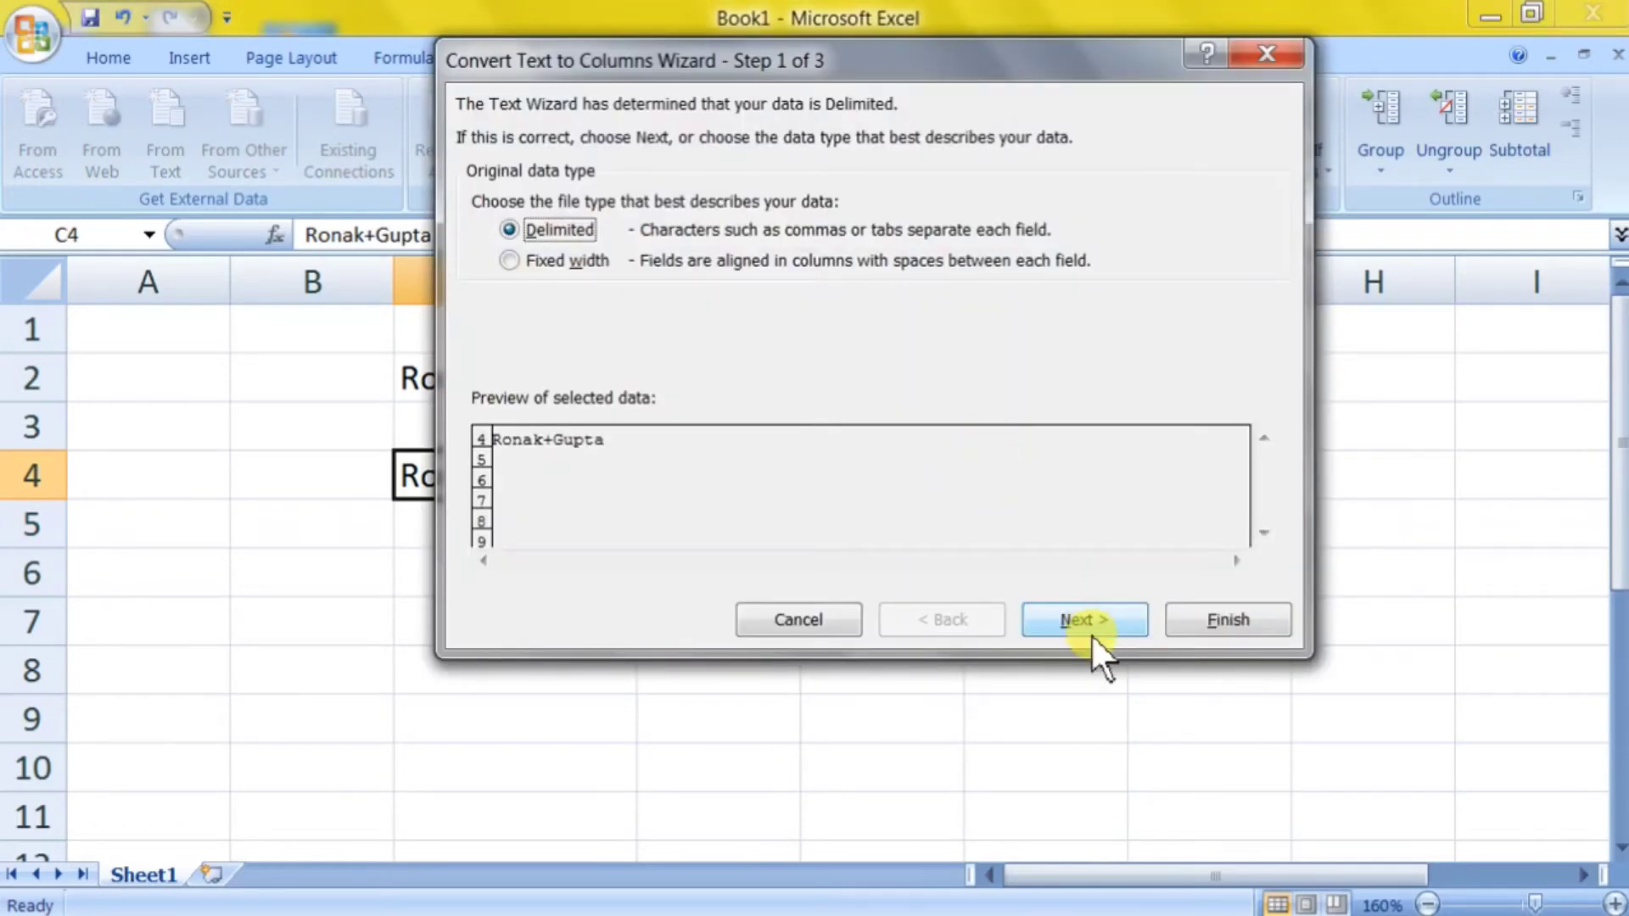
click(1091, 631)
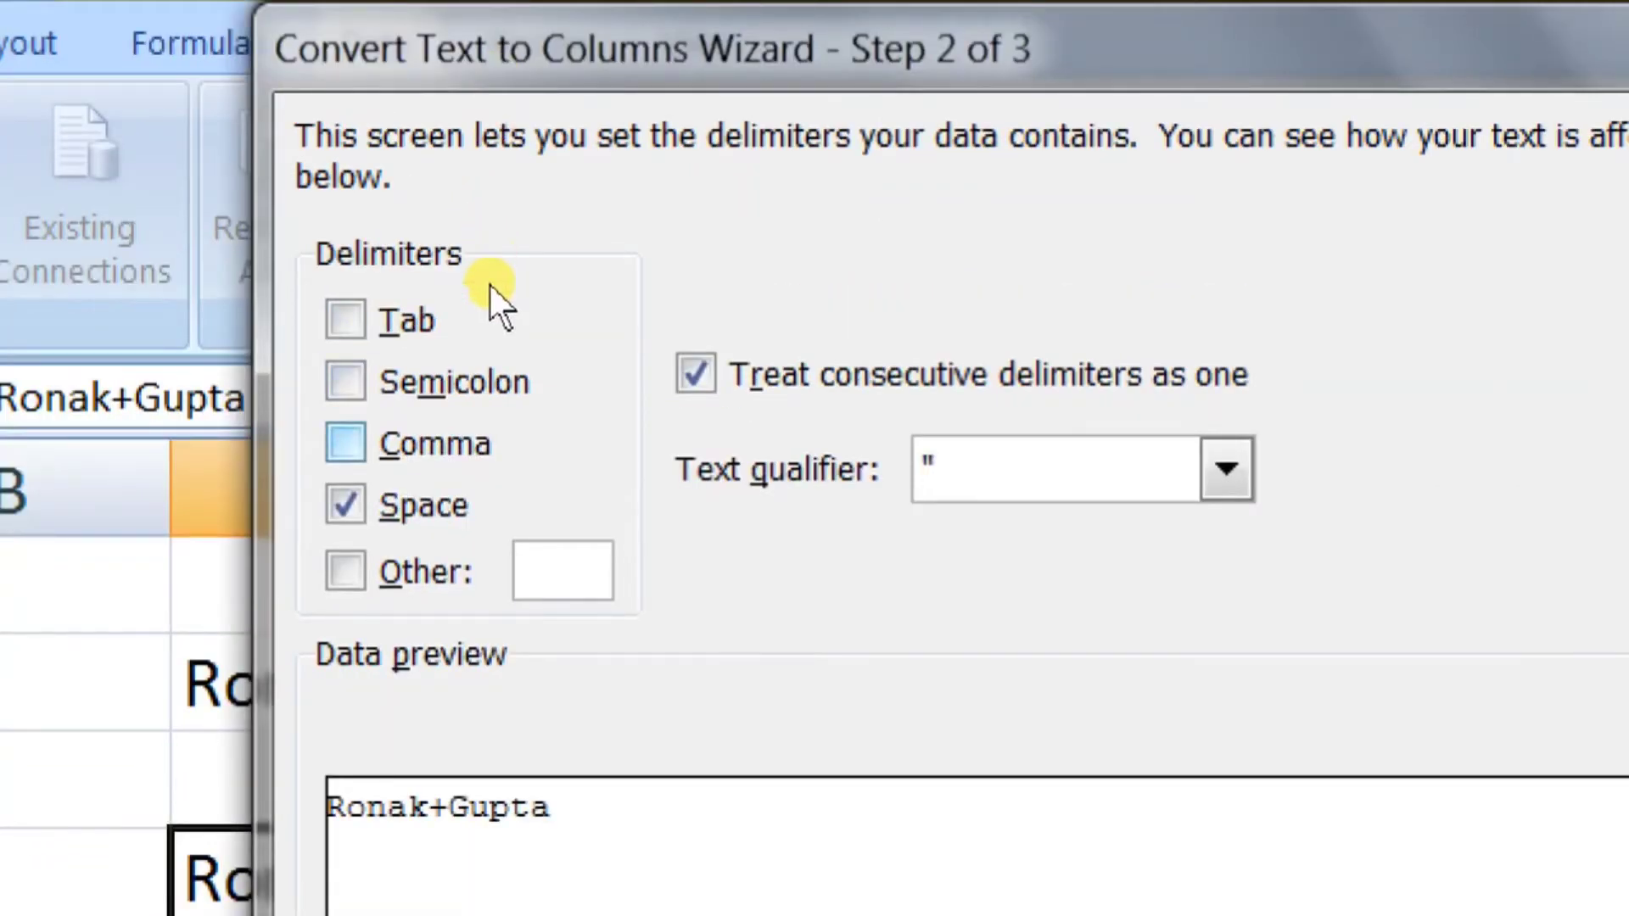
click(346, 505)
click(345, 571)
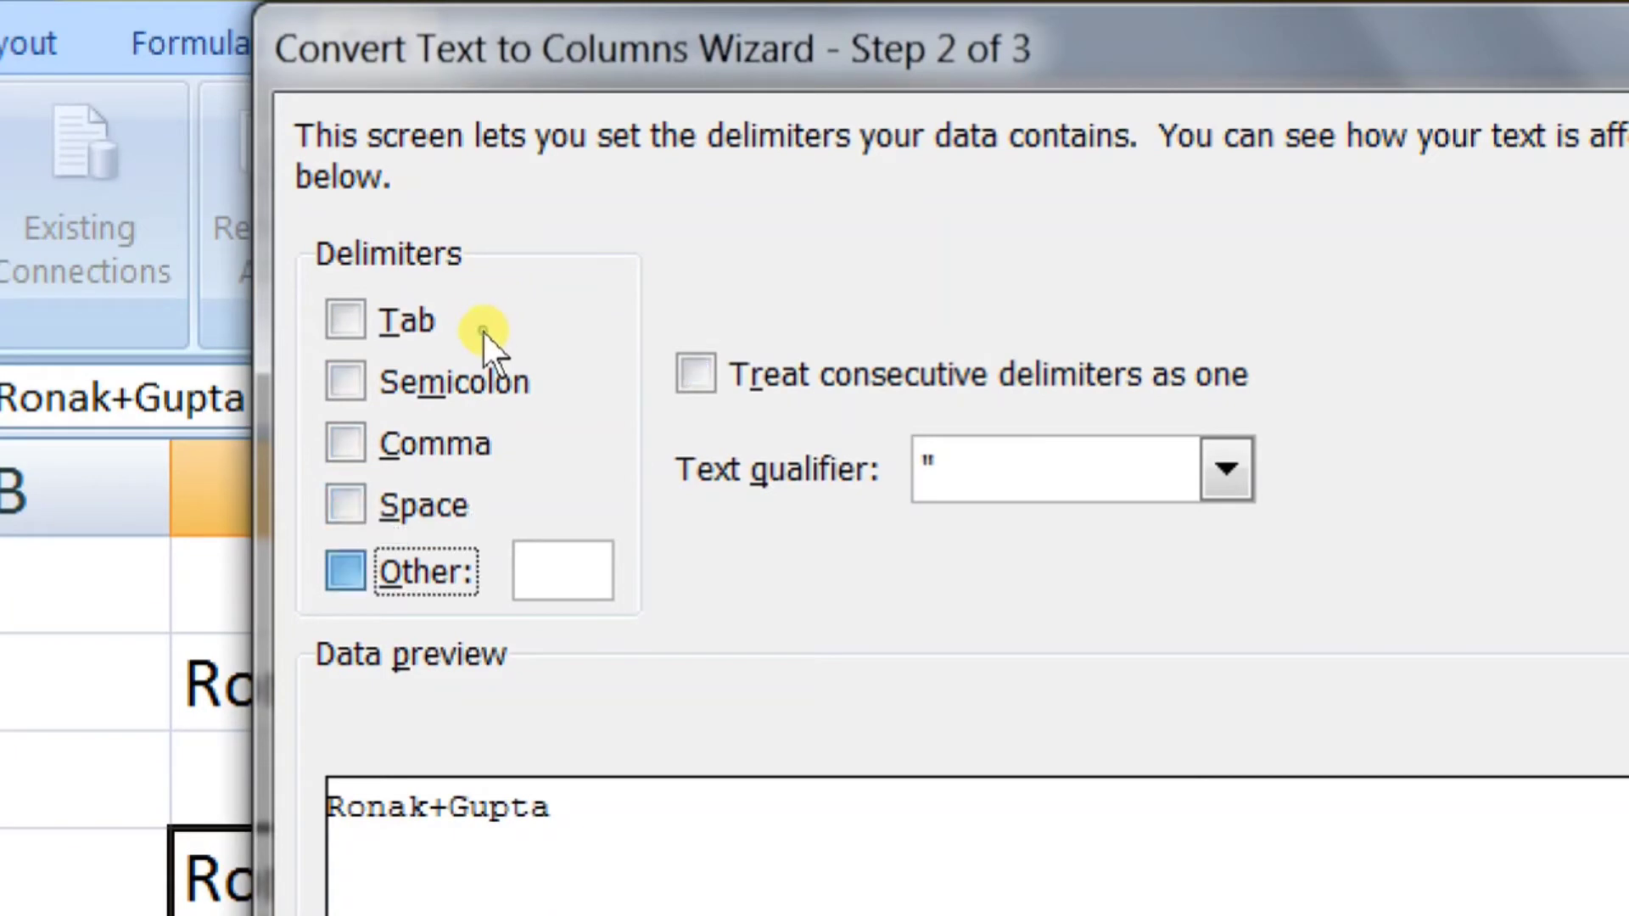
text(+)
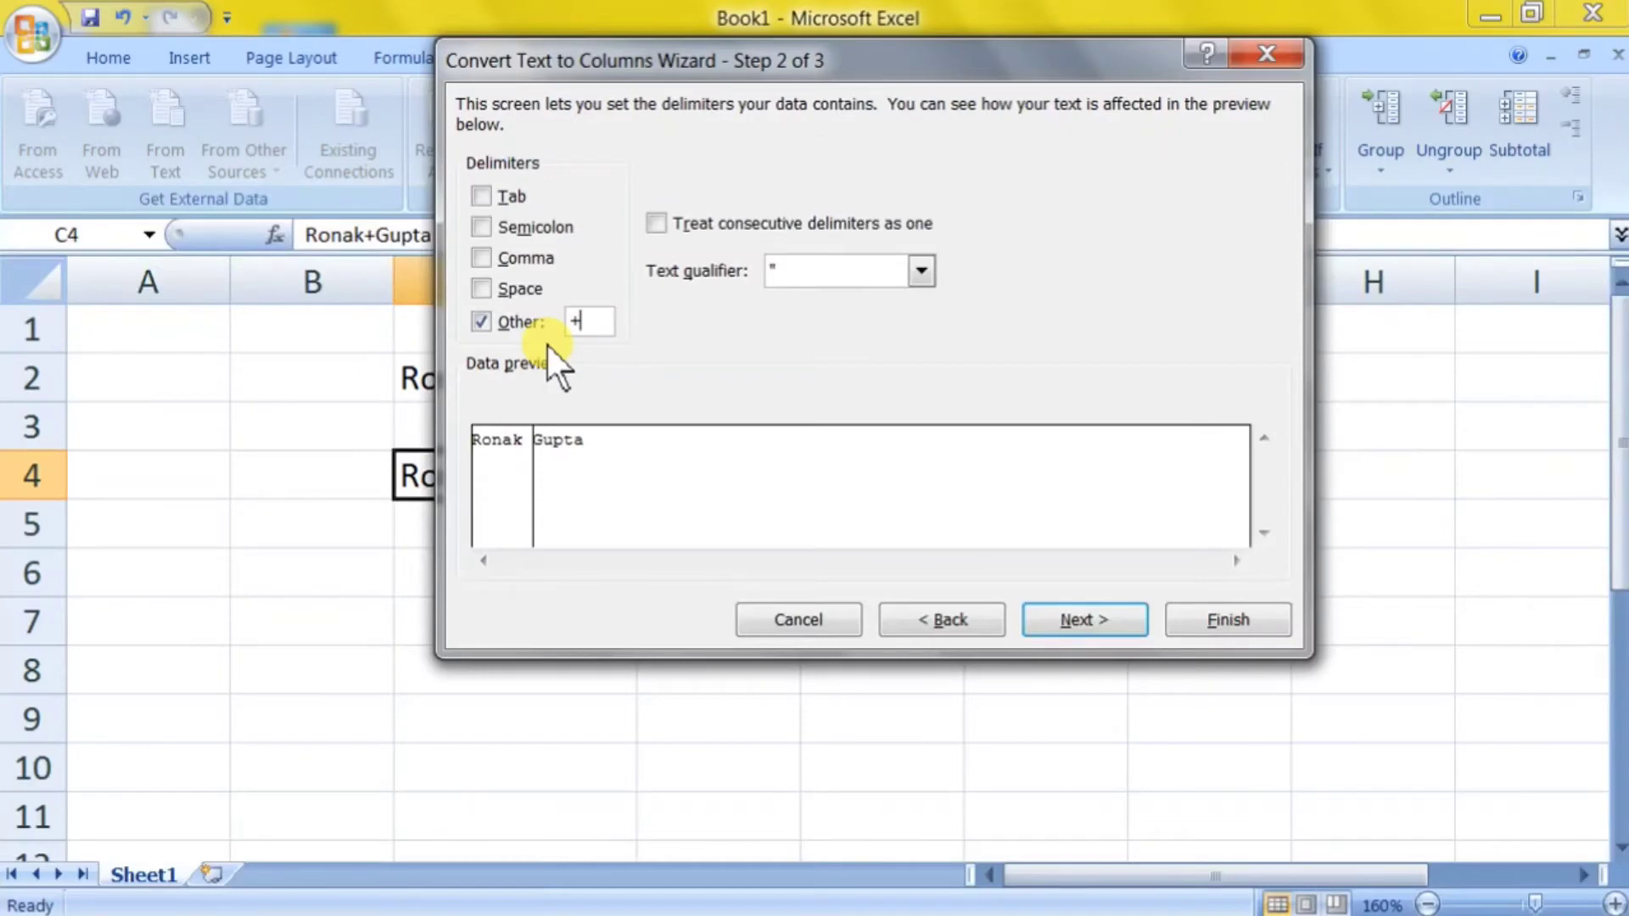
click(1042, 613)
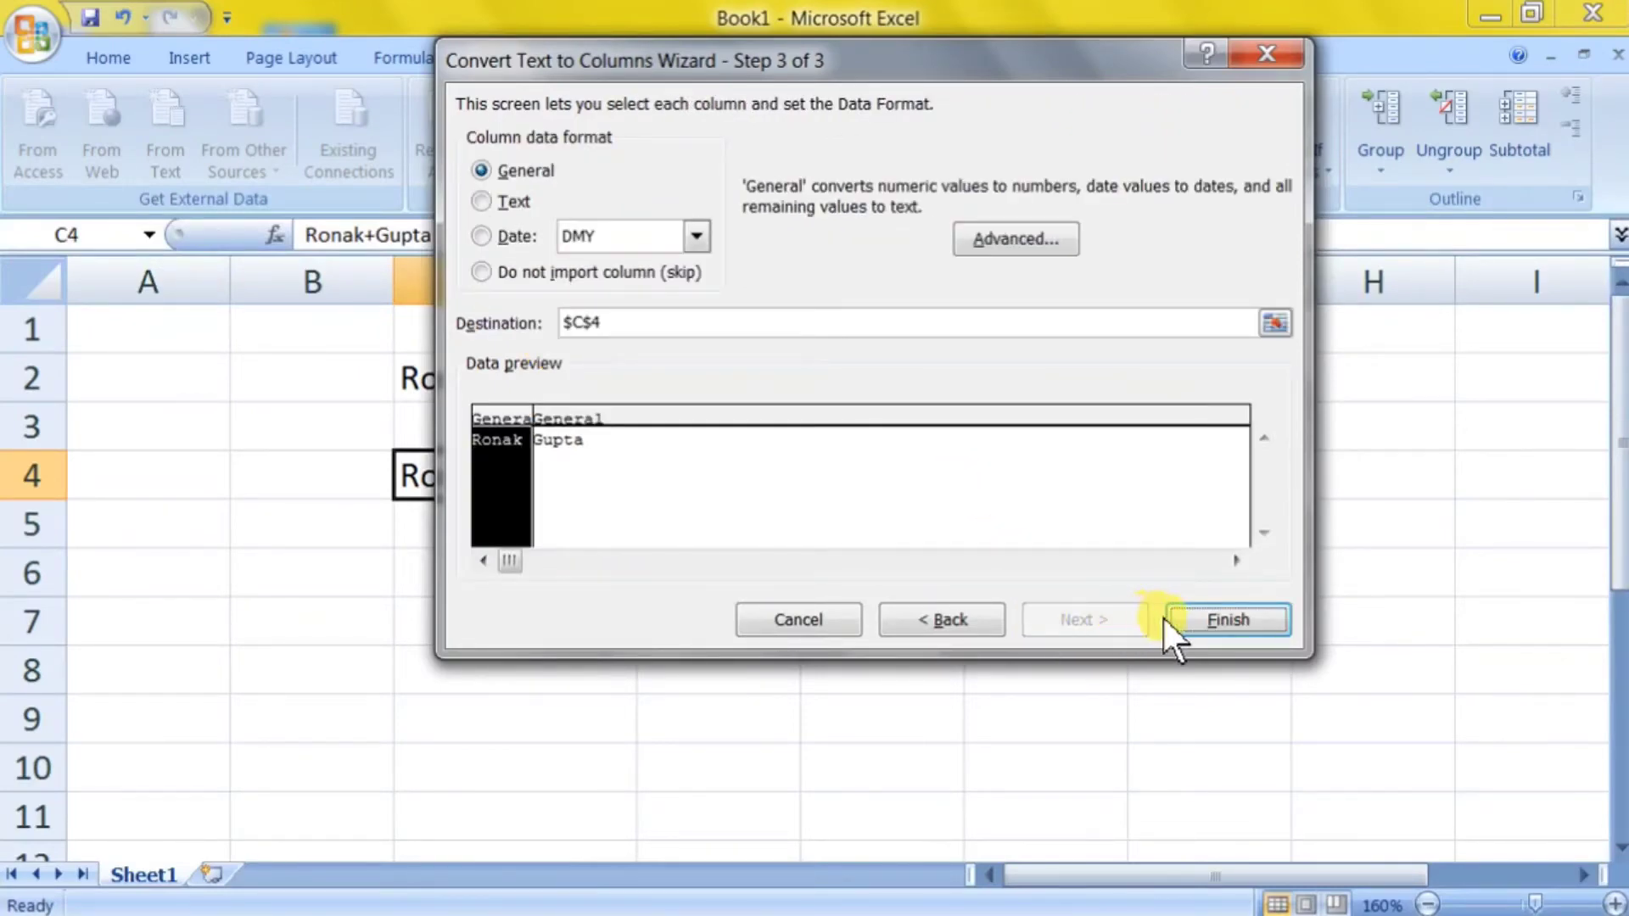
click(1194, 619)
scroll(954, 622, down, 1)
click(717, 606)
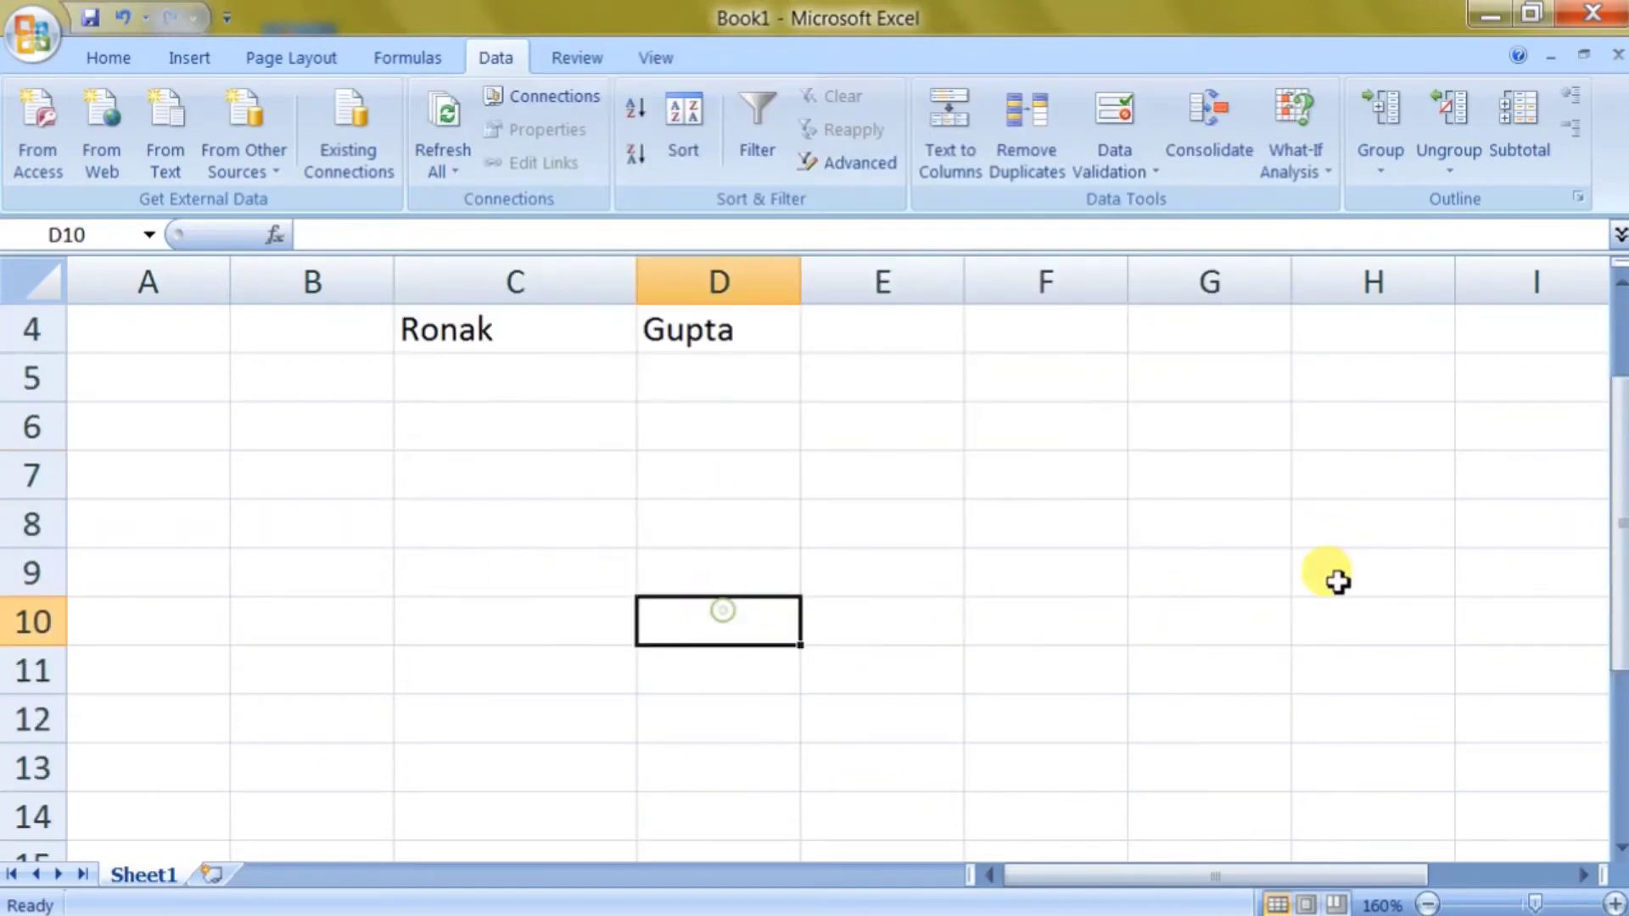
Clear all content from the sheet with Ctrl+A and Delete.
scroll(1219, 404, up, 1)
scroll(704, 473, down, 1)
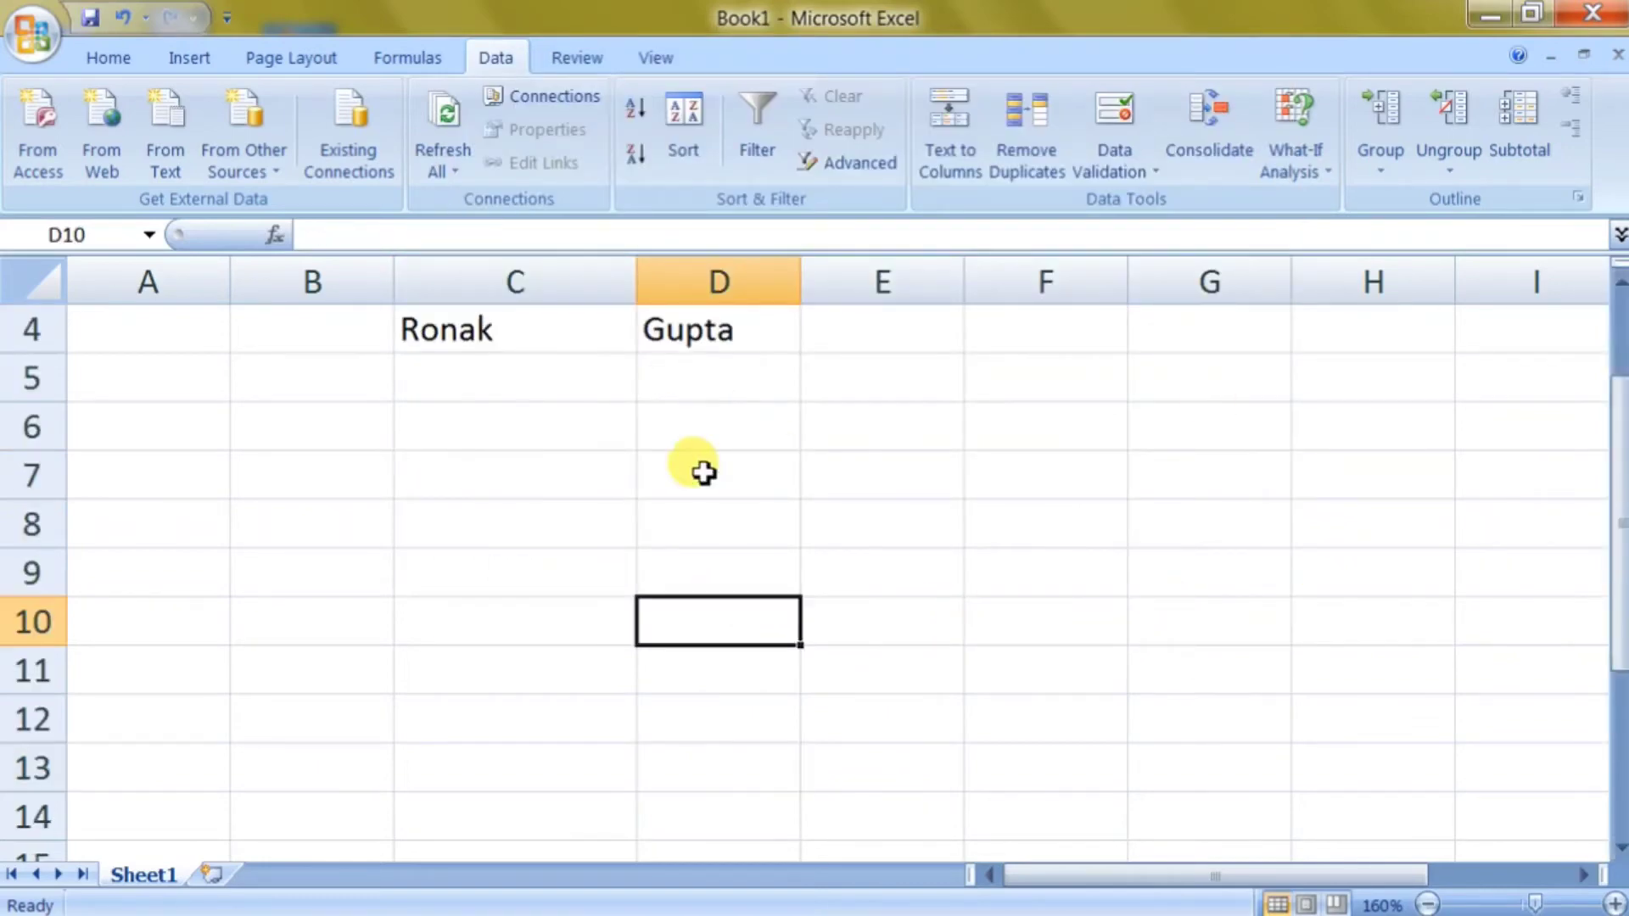
scroll(702, 469, down, 1)
click(764, 509)
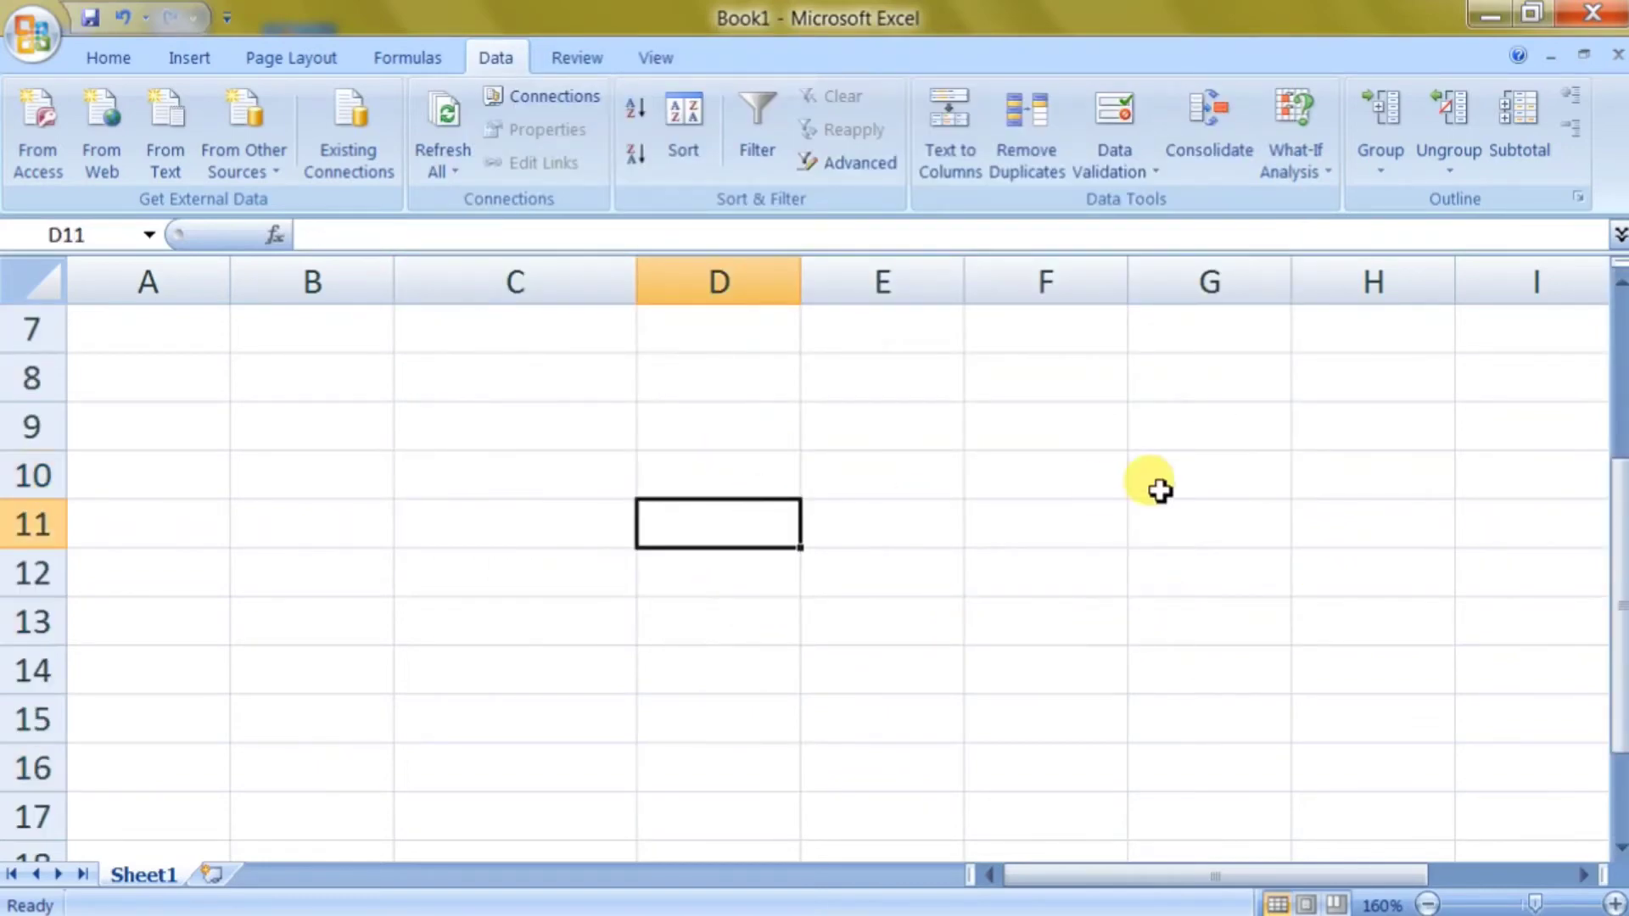
key(ctrl+a)
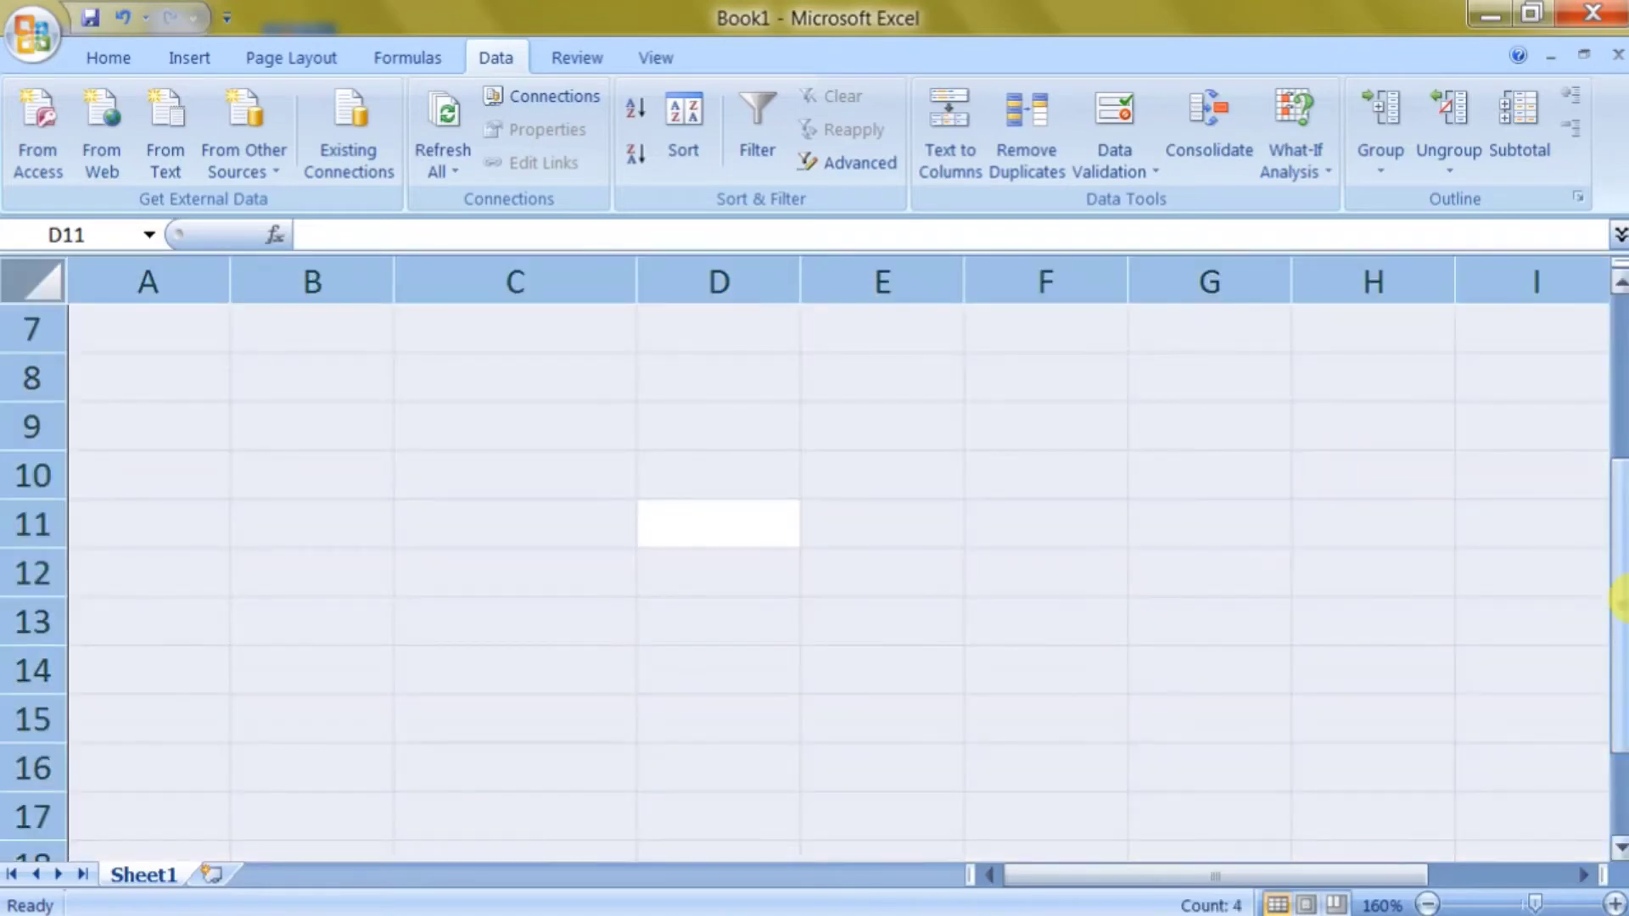
drag(1618, 729, 1619, 593)
key(Delete)
Open the SUMPRODUCT FUNCTION workbook from the Office button's Recent Documents.
click(806, 488)
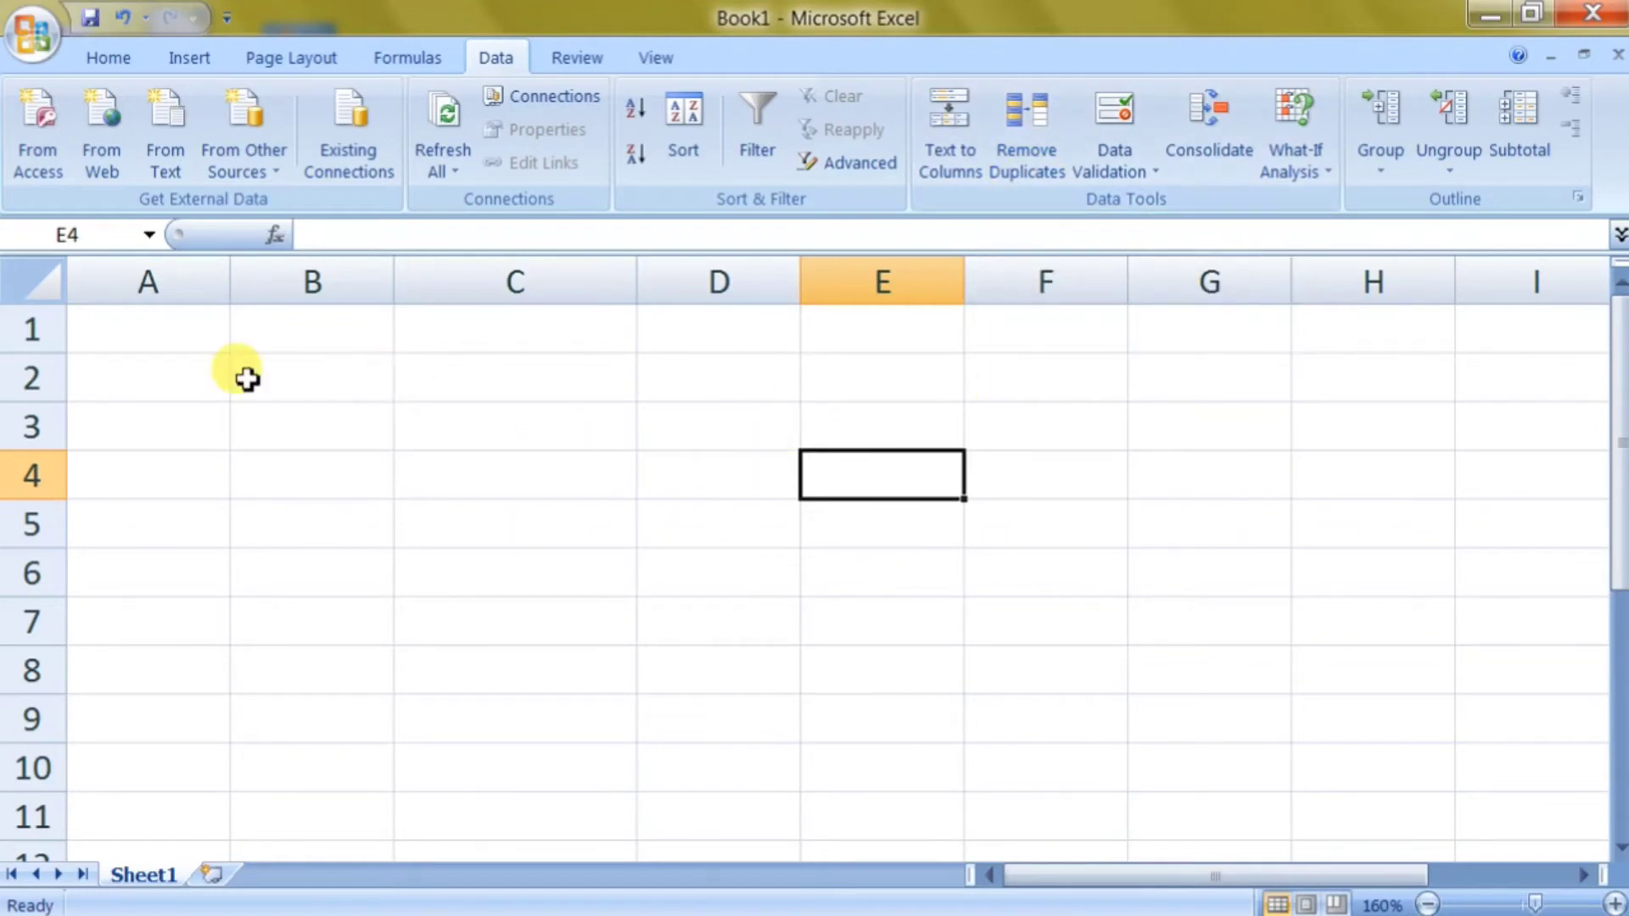
click(51, 41)
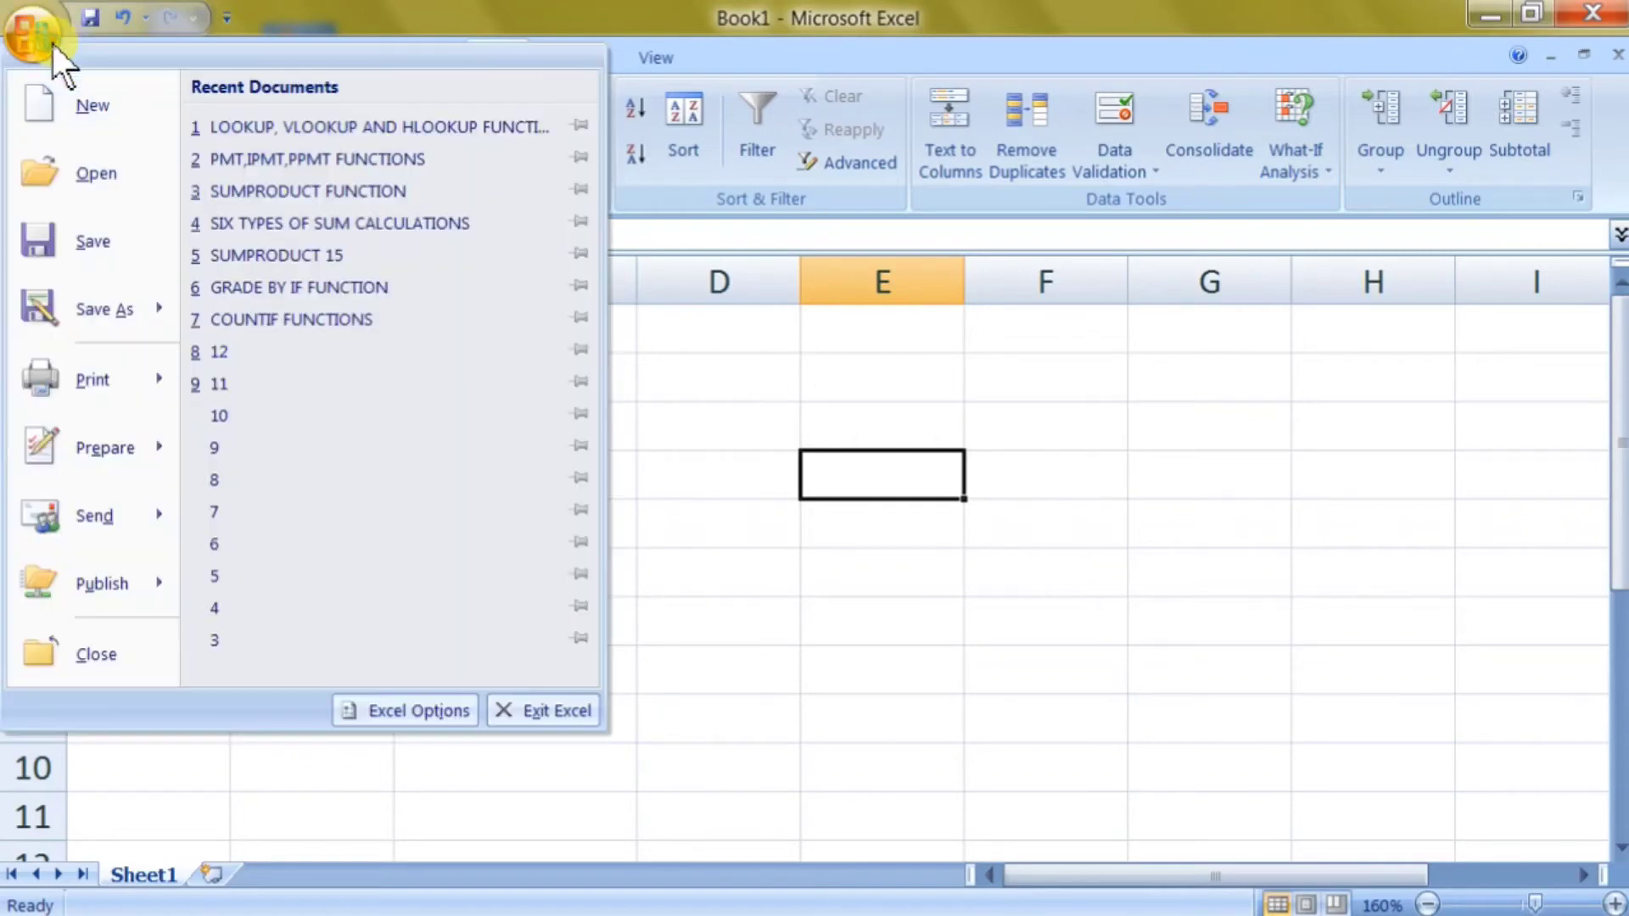
click(217, 188)
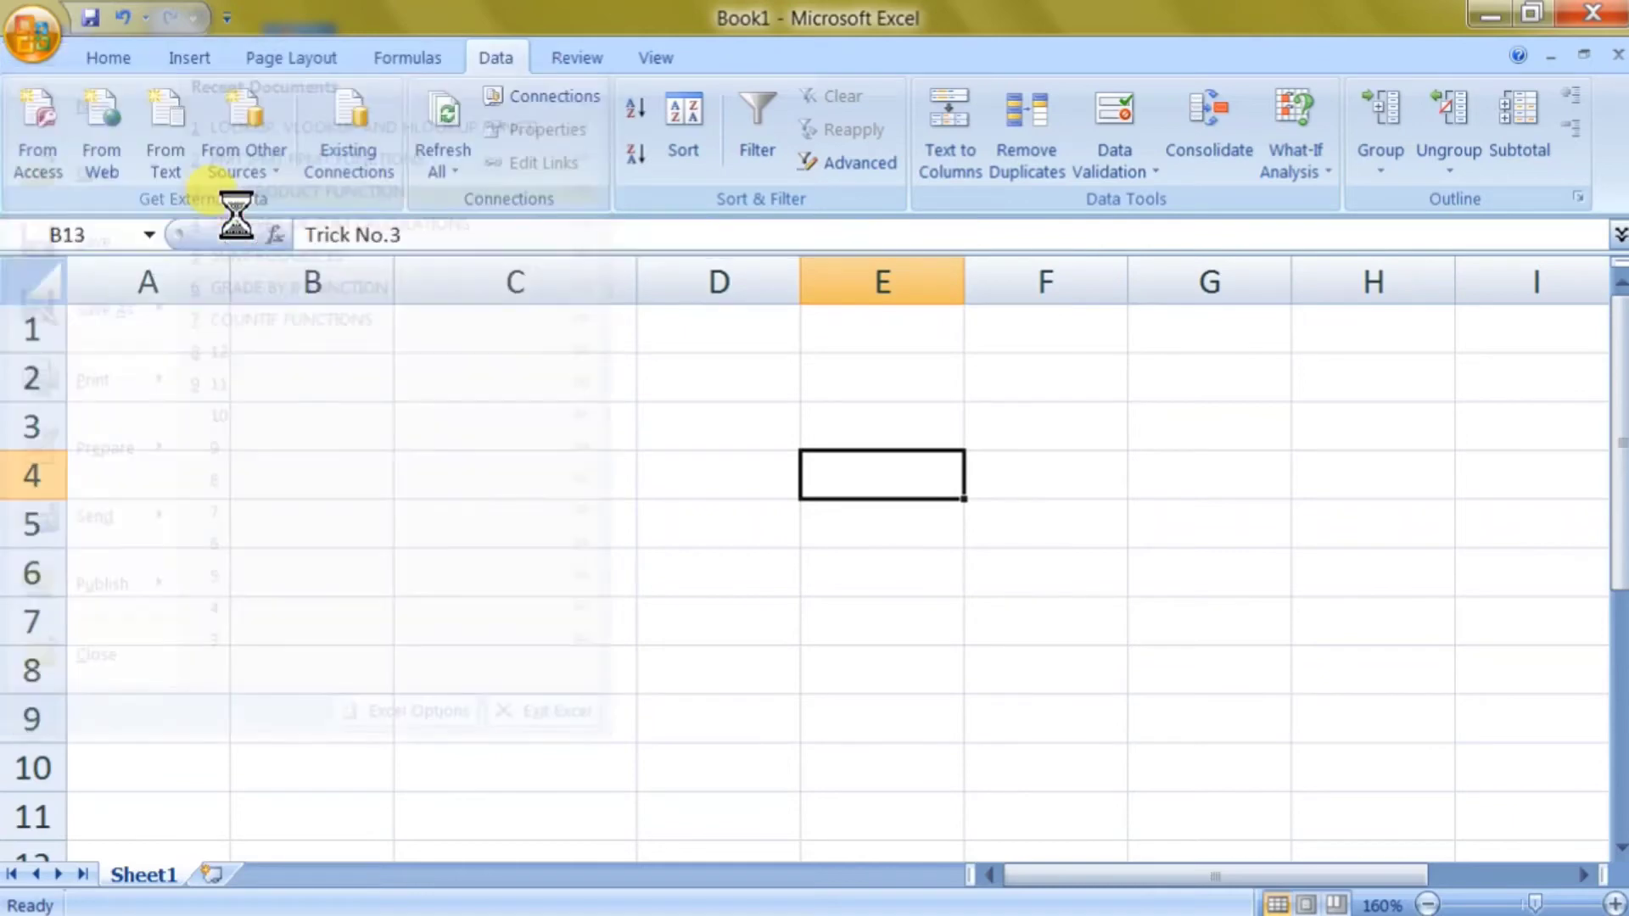
Select the item table B6:G10 with its headers and launch Remove Duplicates.
click(482, 547)
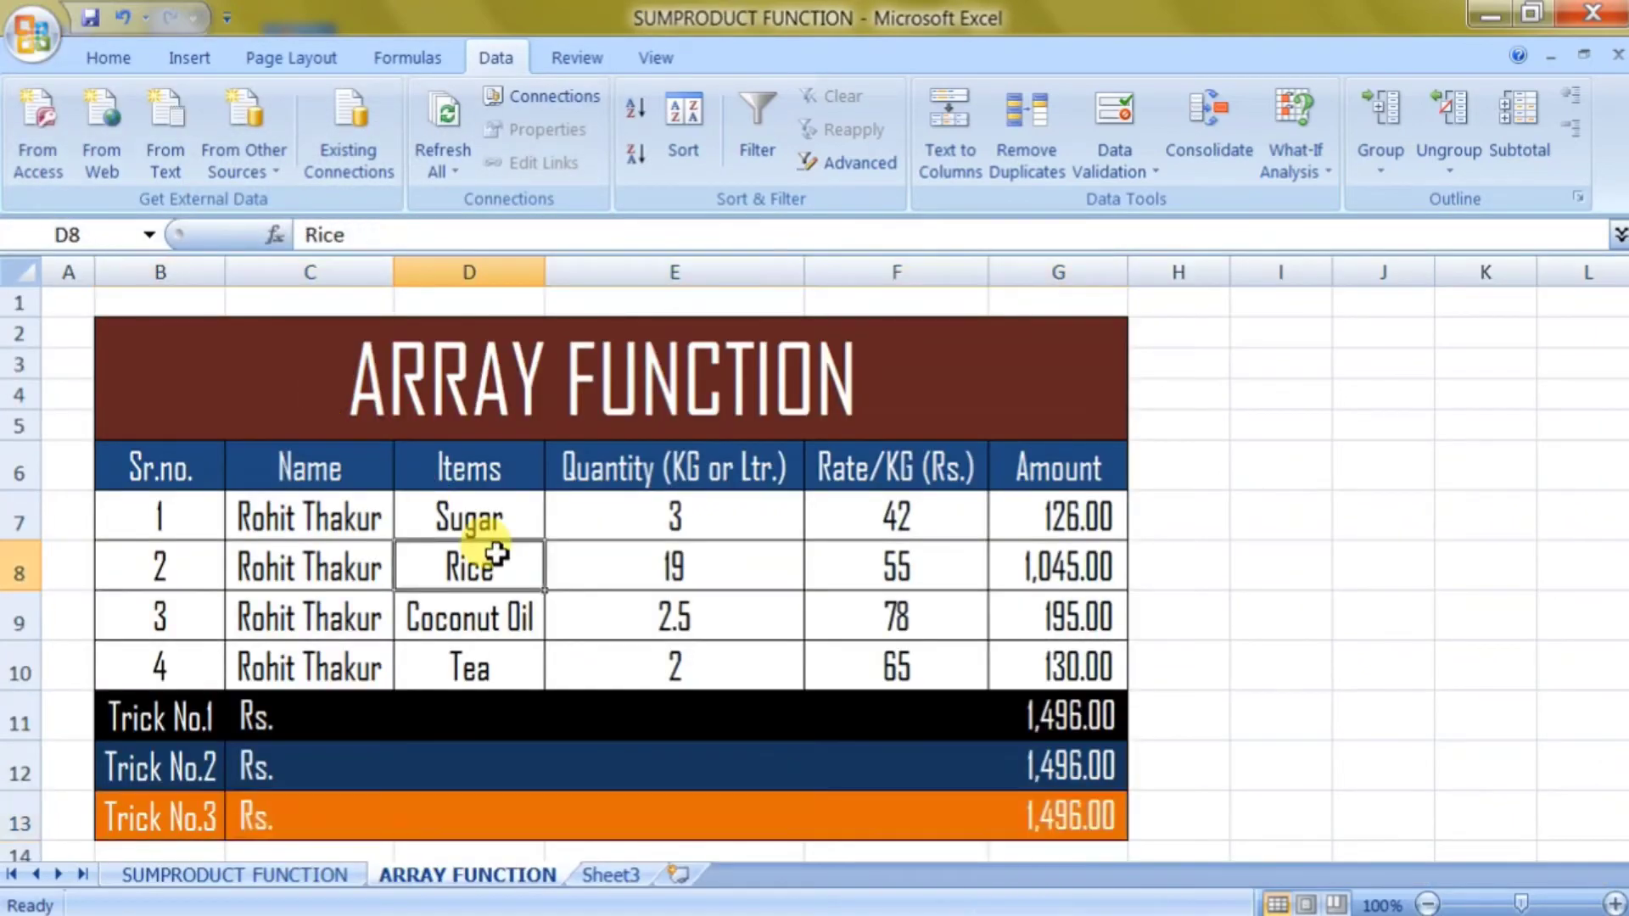
drag(135, 464, 1052, 666)
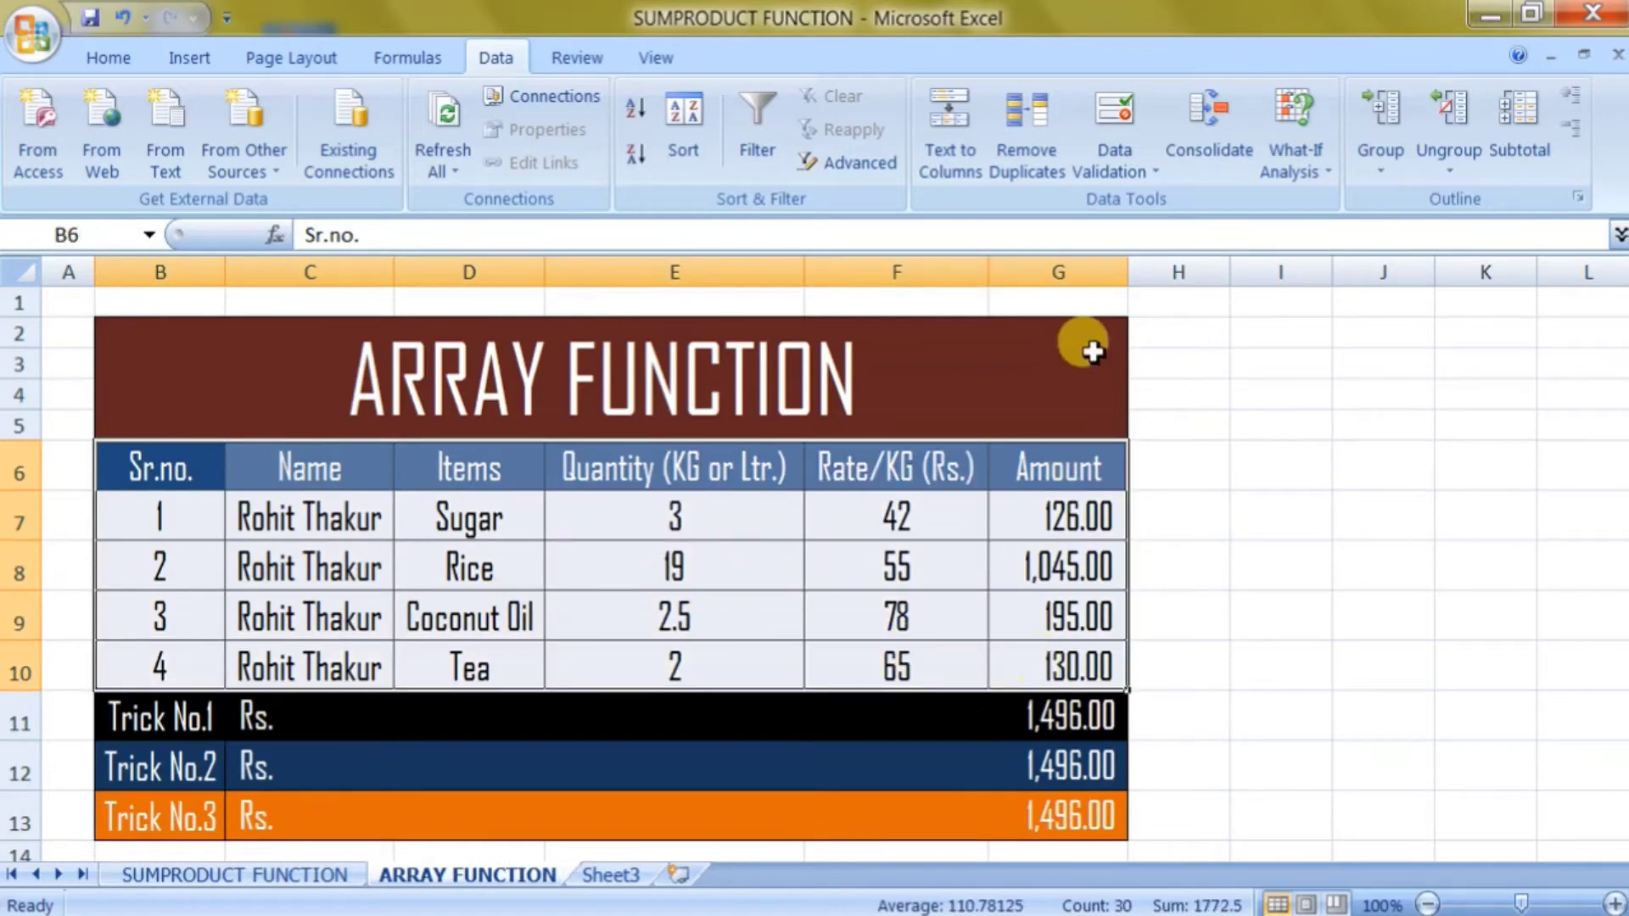
click(1023, 161)
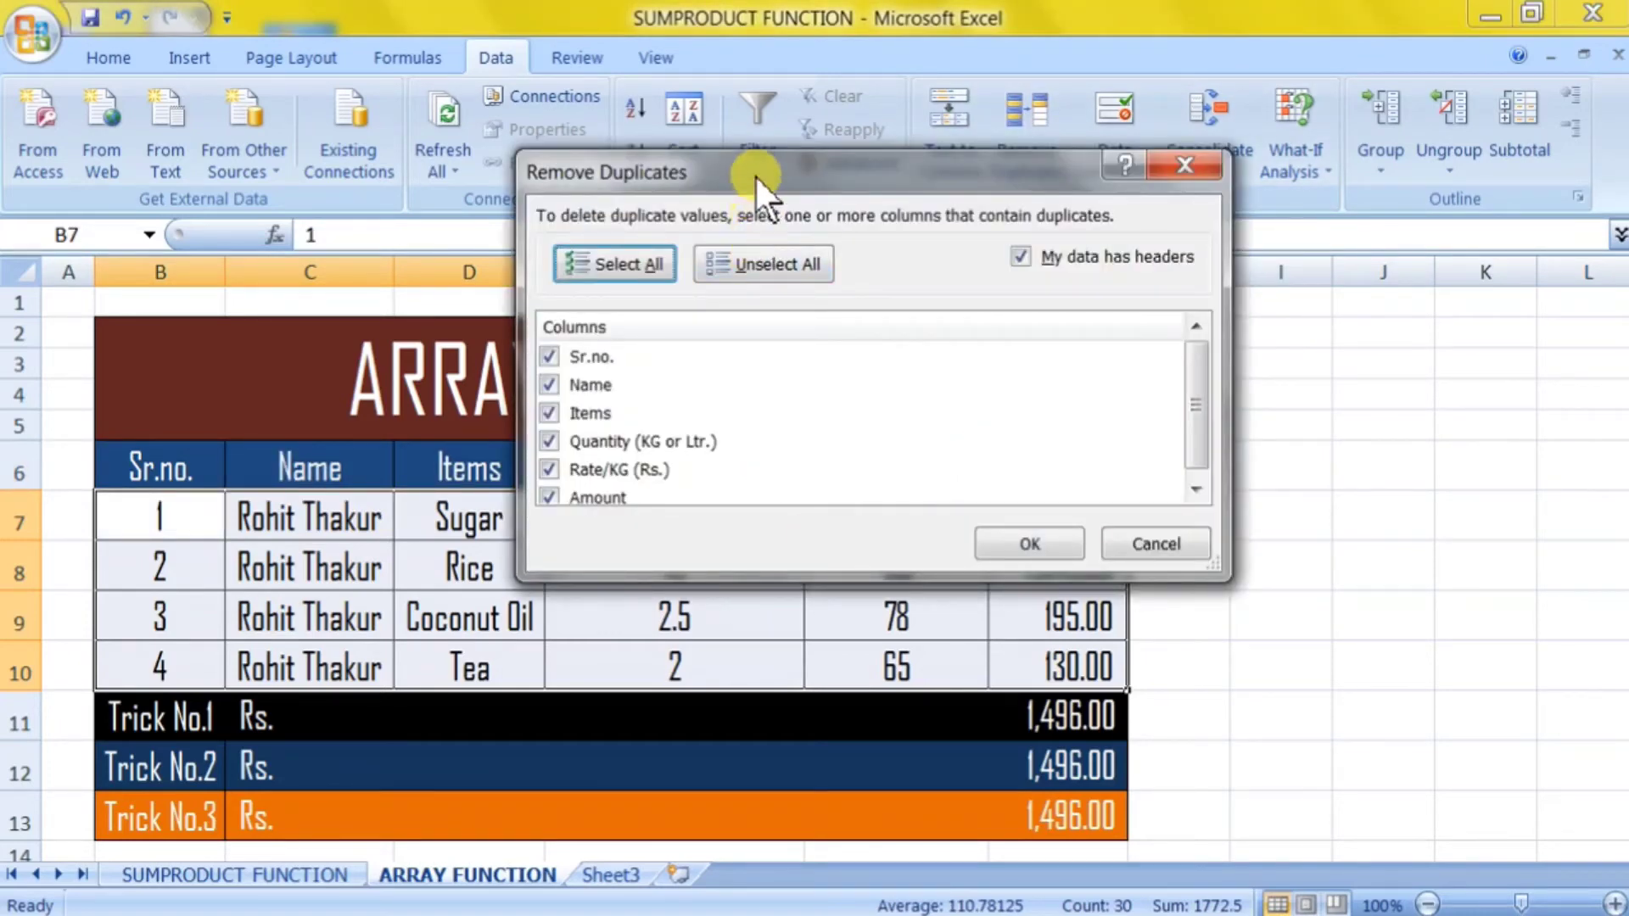
drag(755, 175, 596, 182)
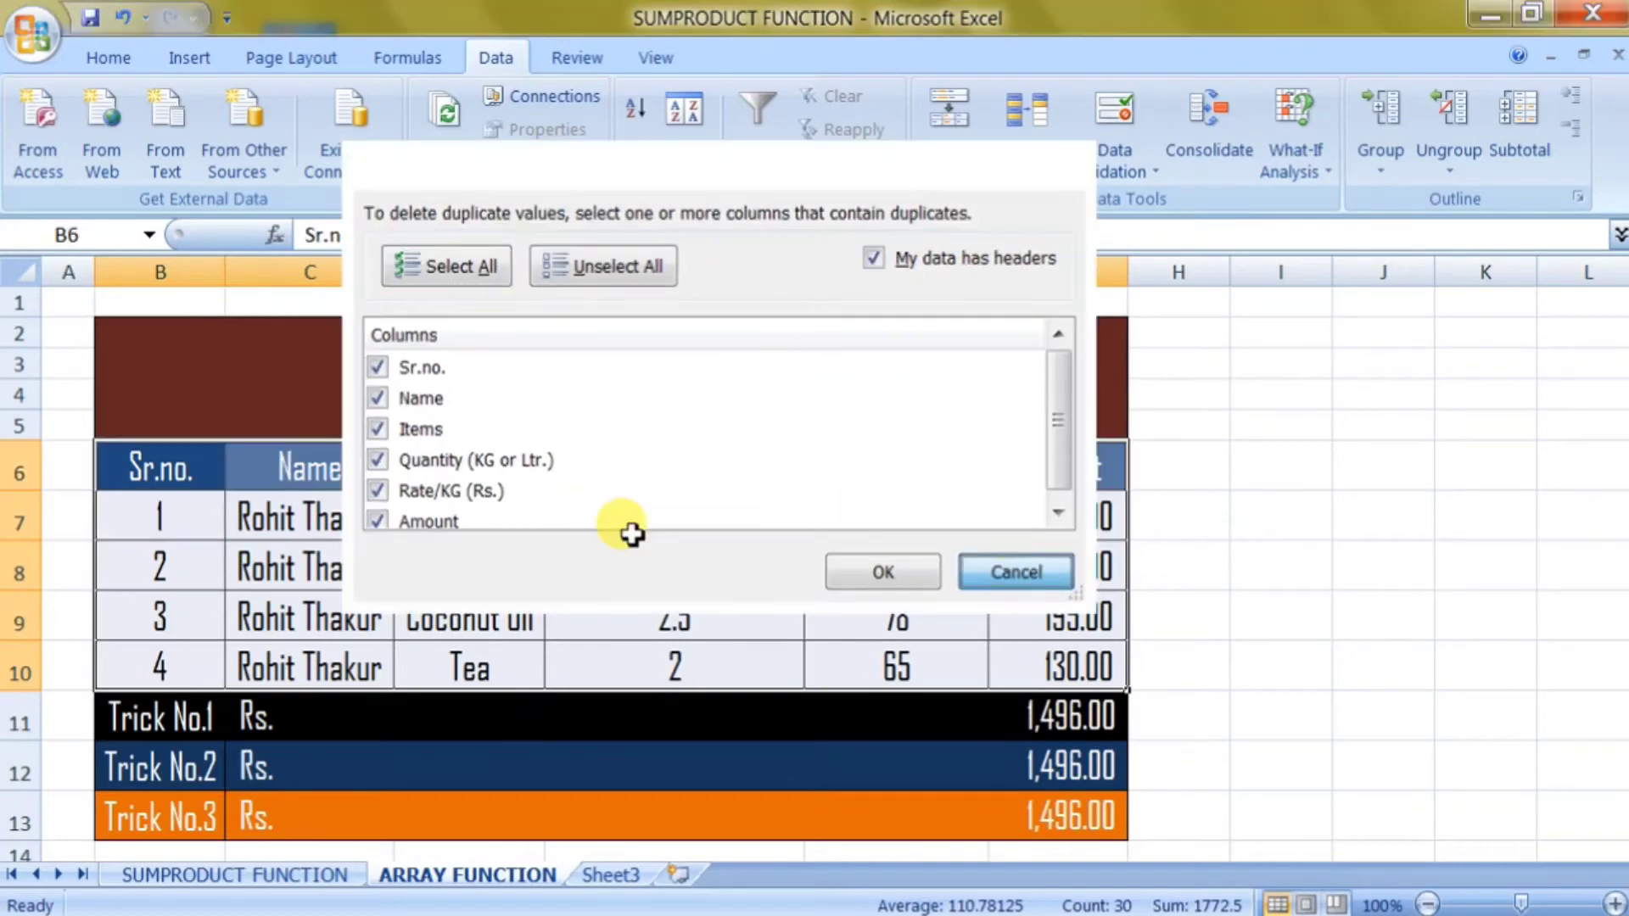
key(Escape)
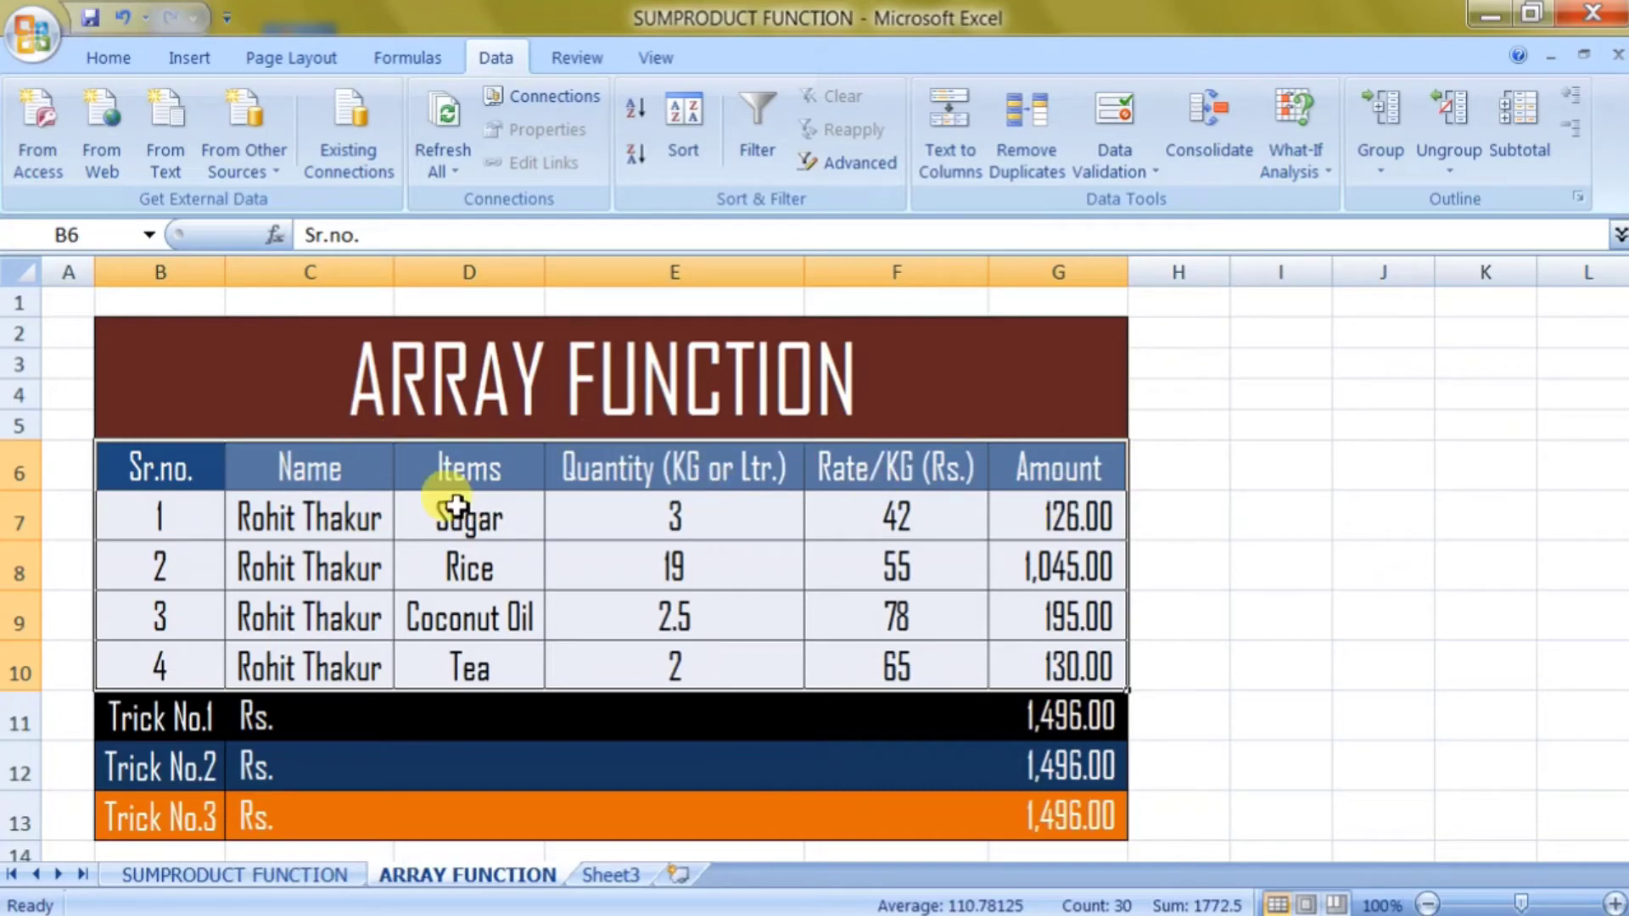
click(1020, 146)
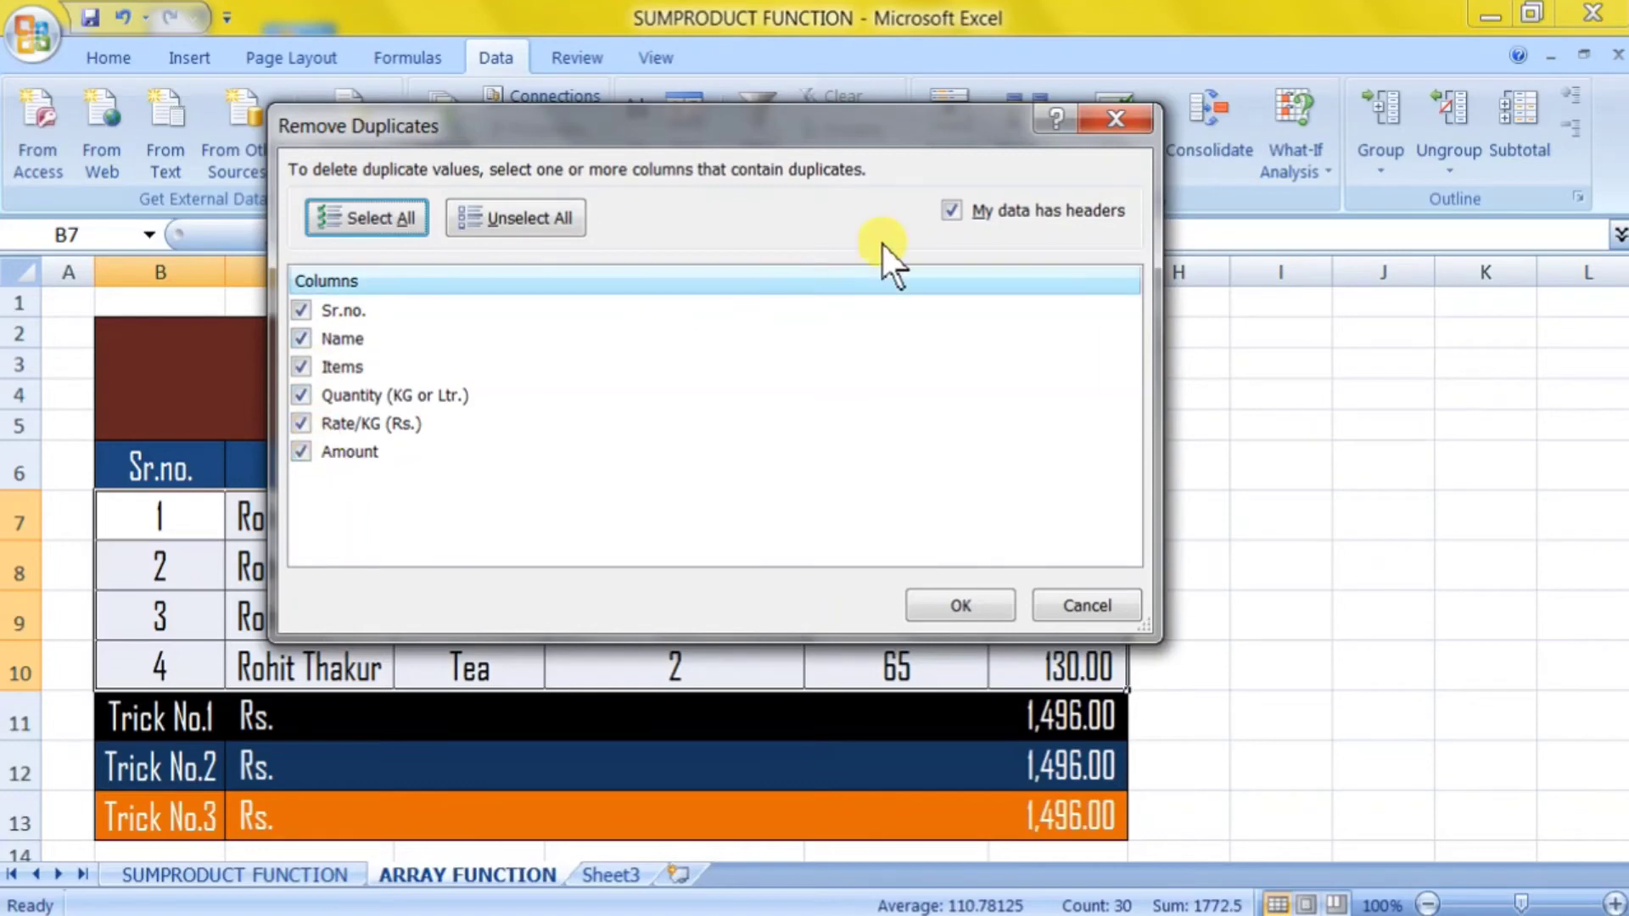
Remove duplicates comparing only the Name column, with headers kept, leaving just the Sugar row.
click(955, 209)
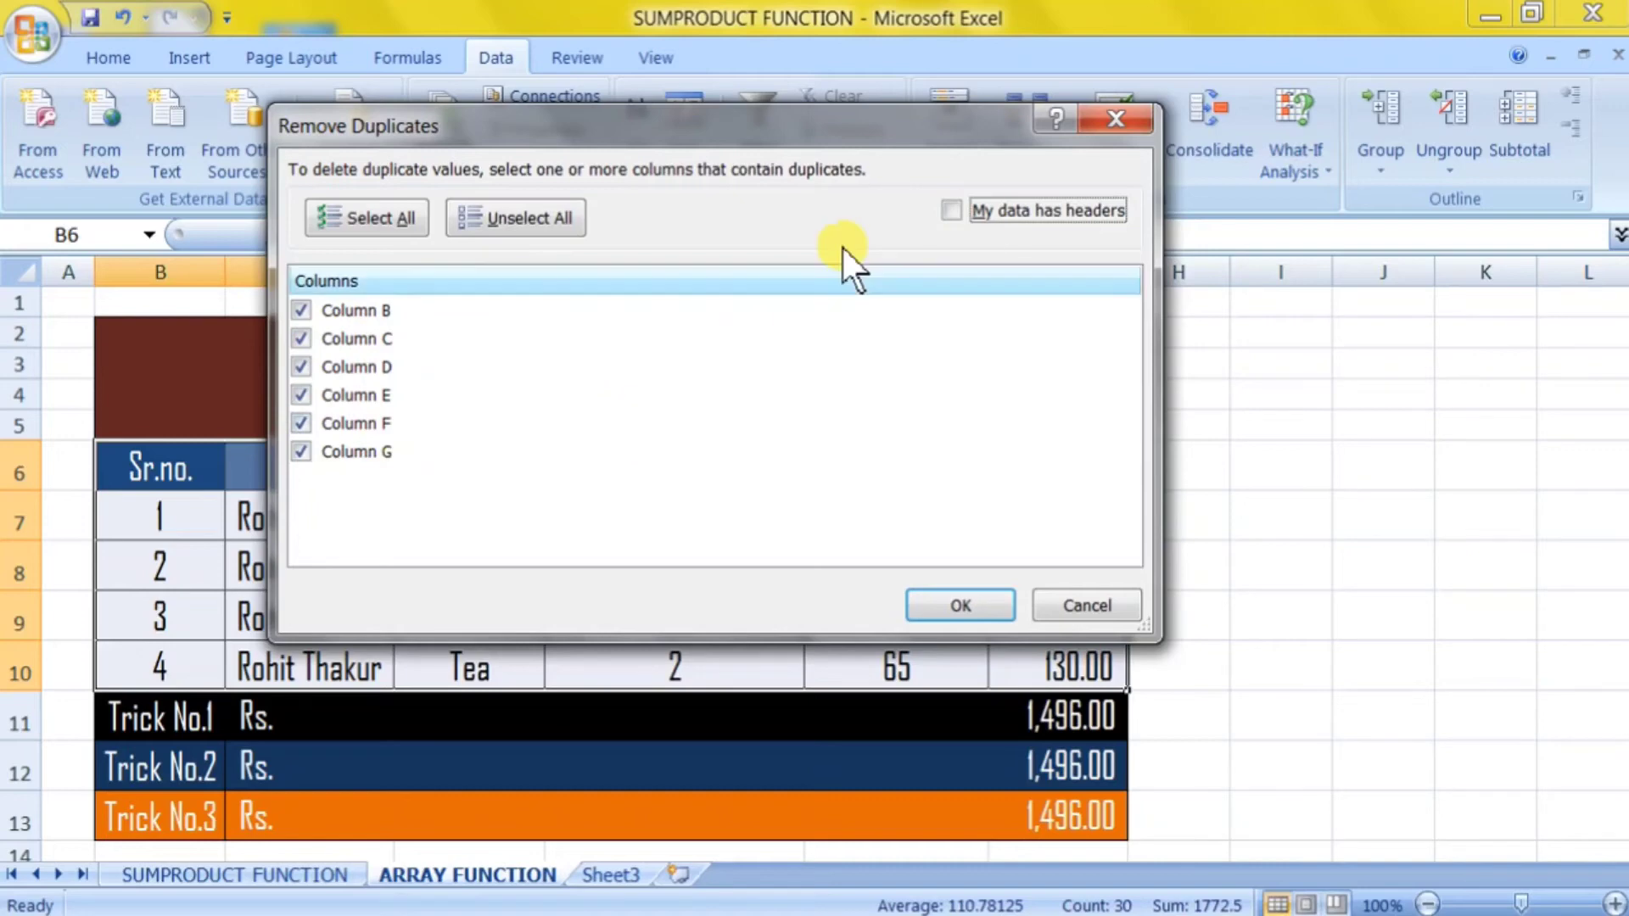
click(999, 211)
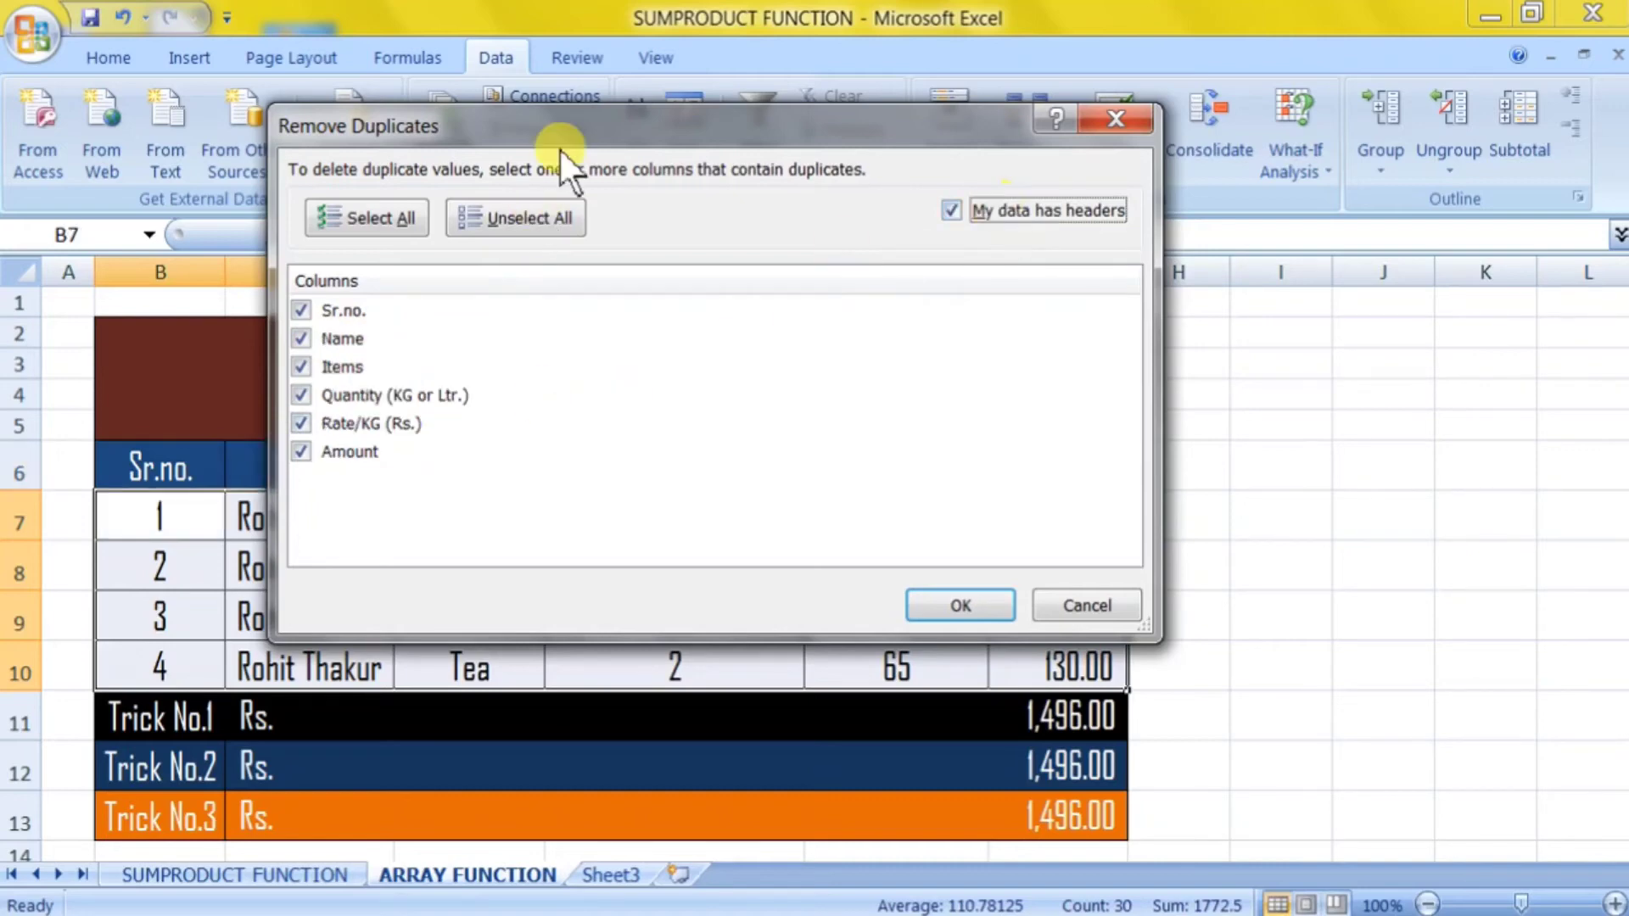
drag(572, 112, 624, 81)
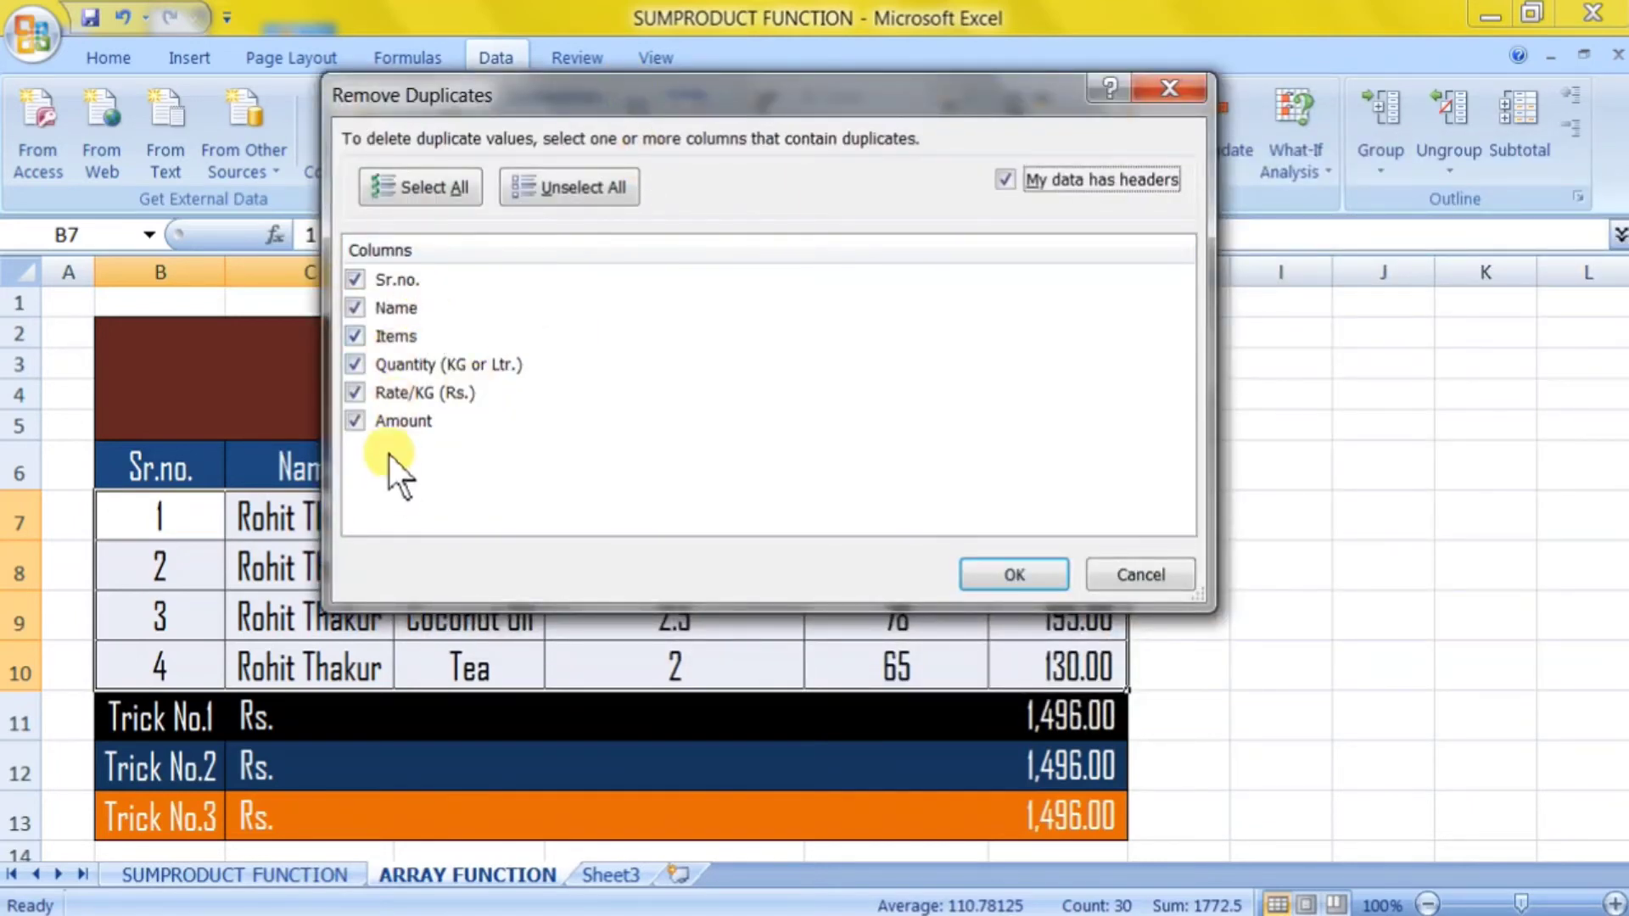
click(368, 288)
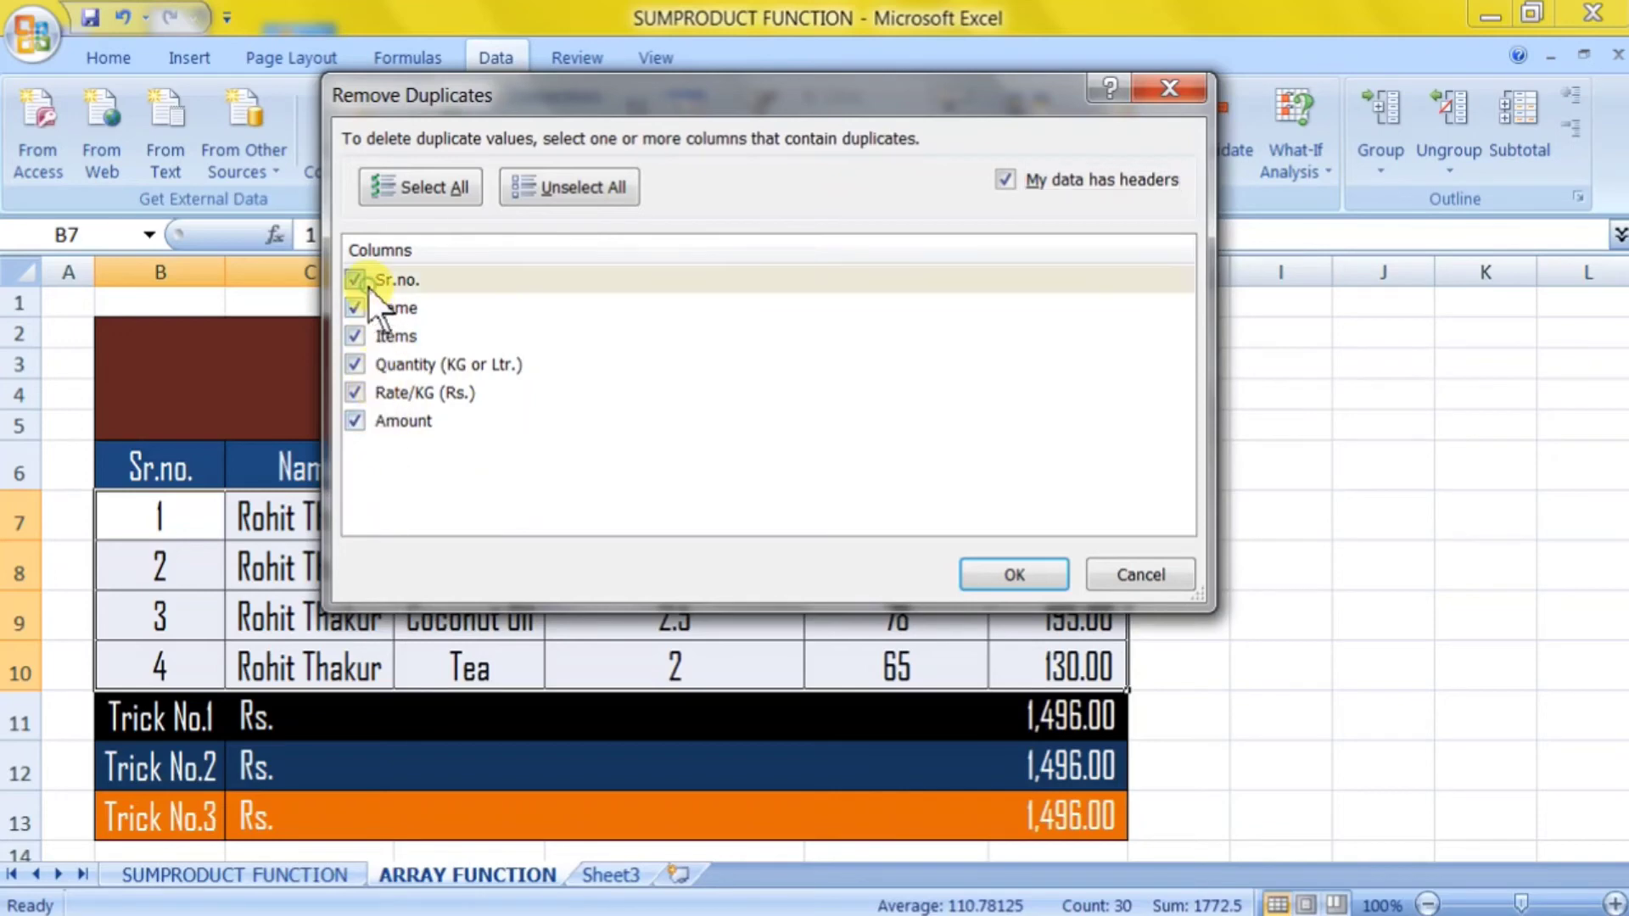
click(356, 338)
click(357, 365)
click(357, 396)
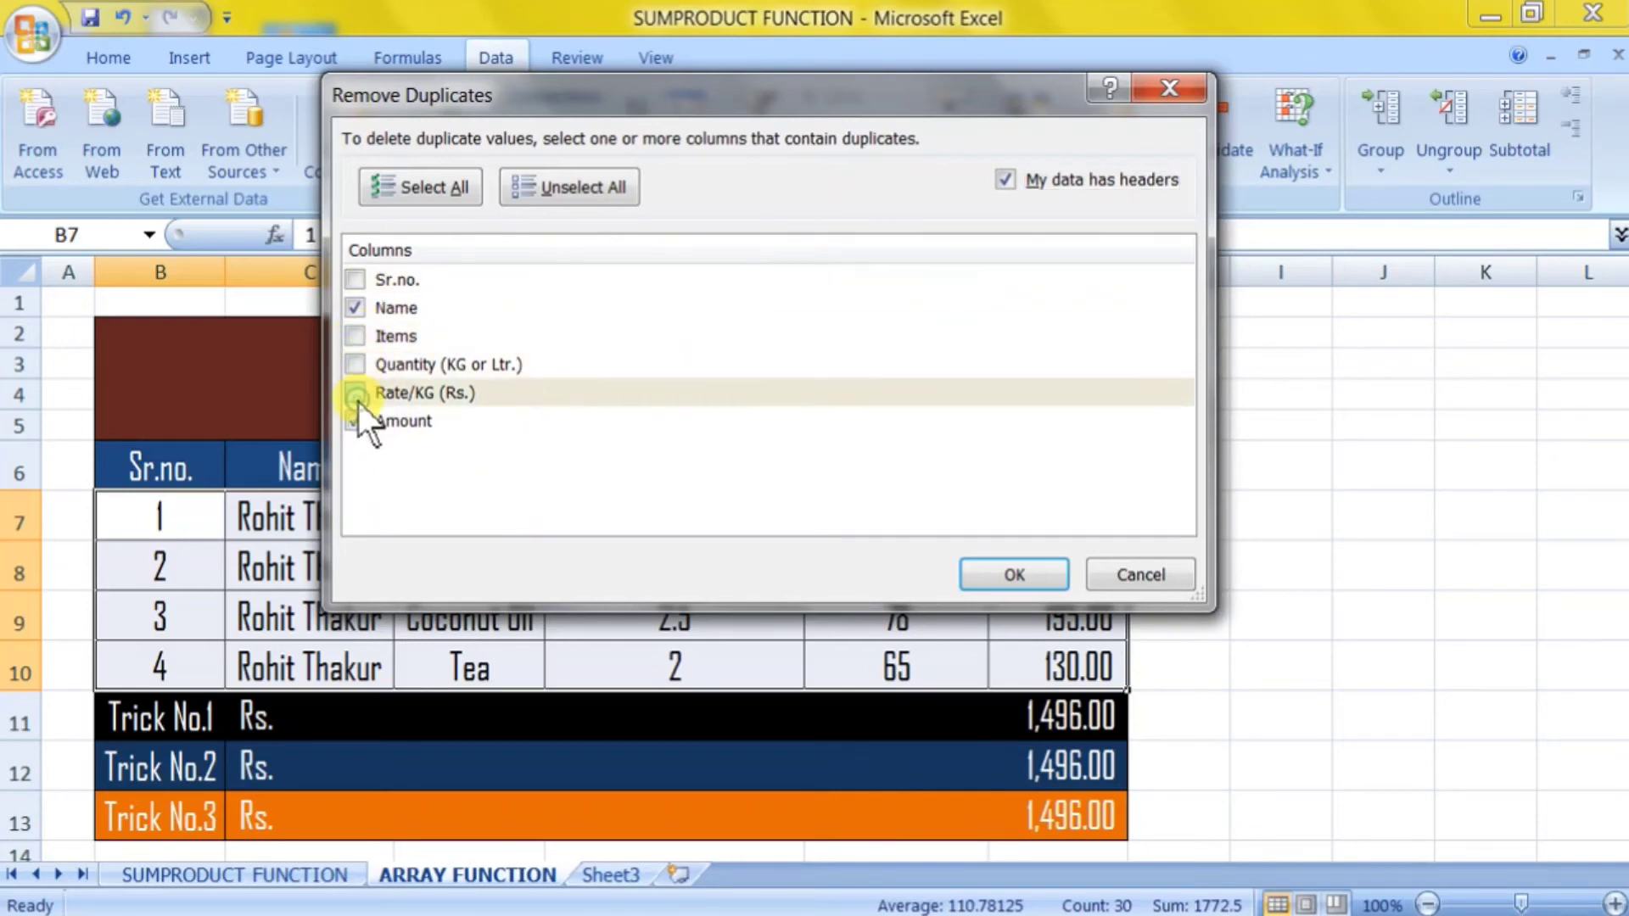
click(356, 421)
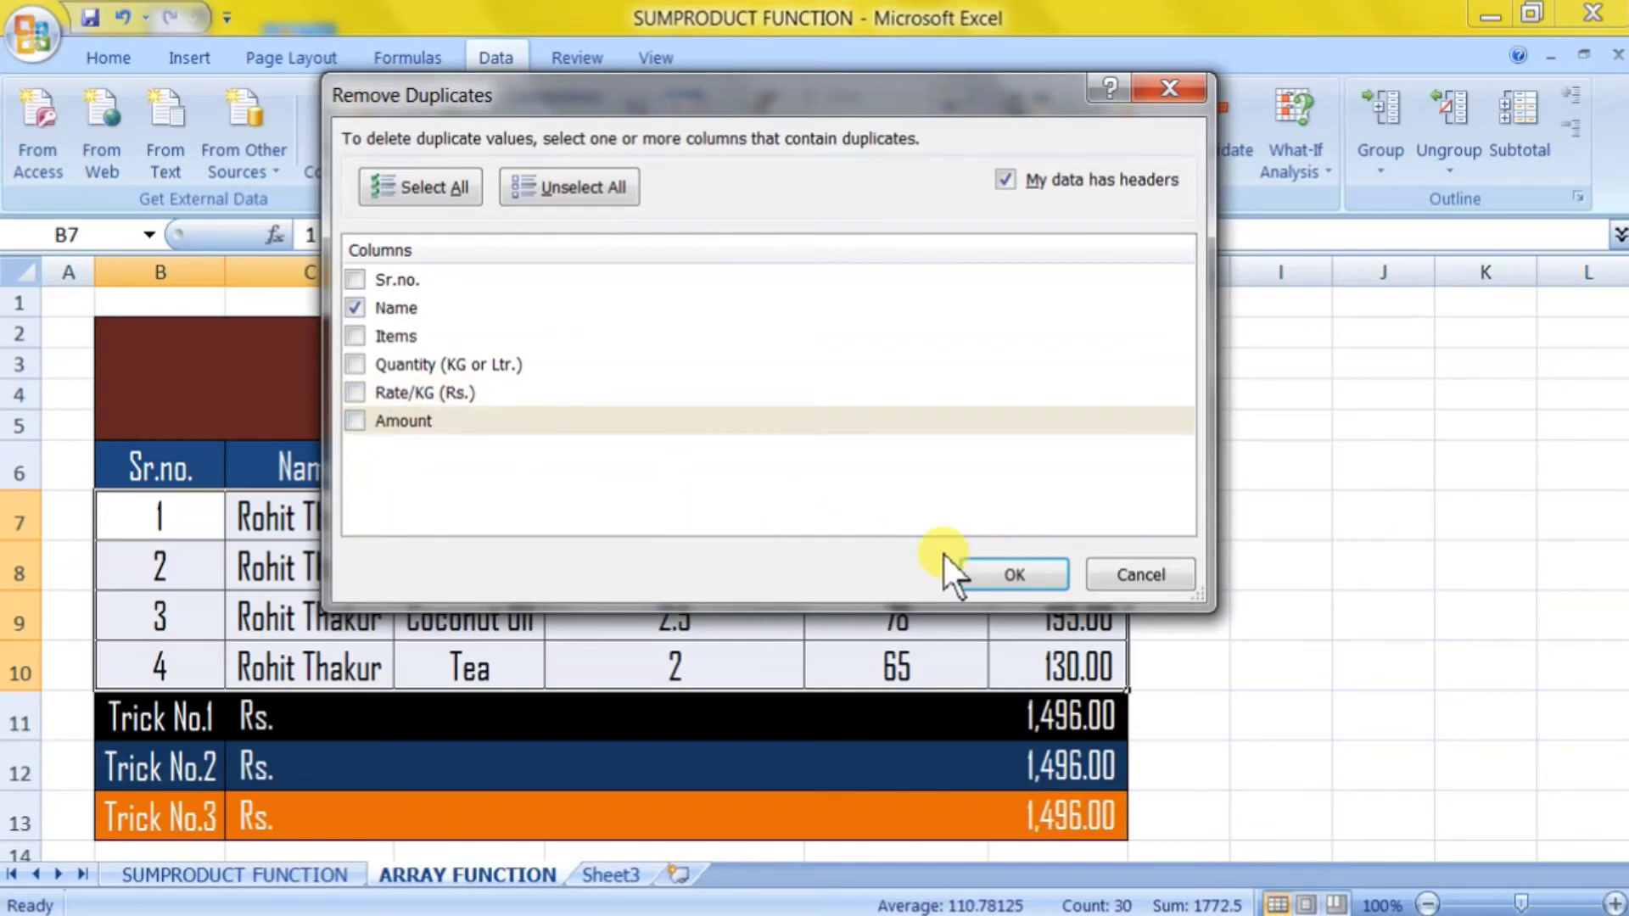
click(1024, 585)
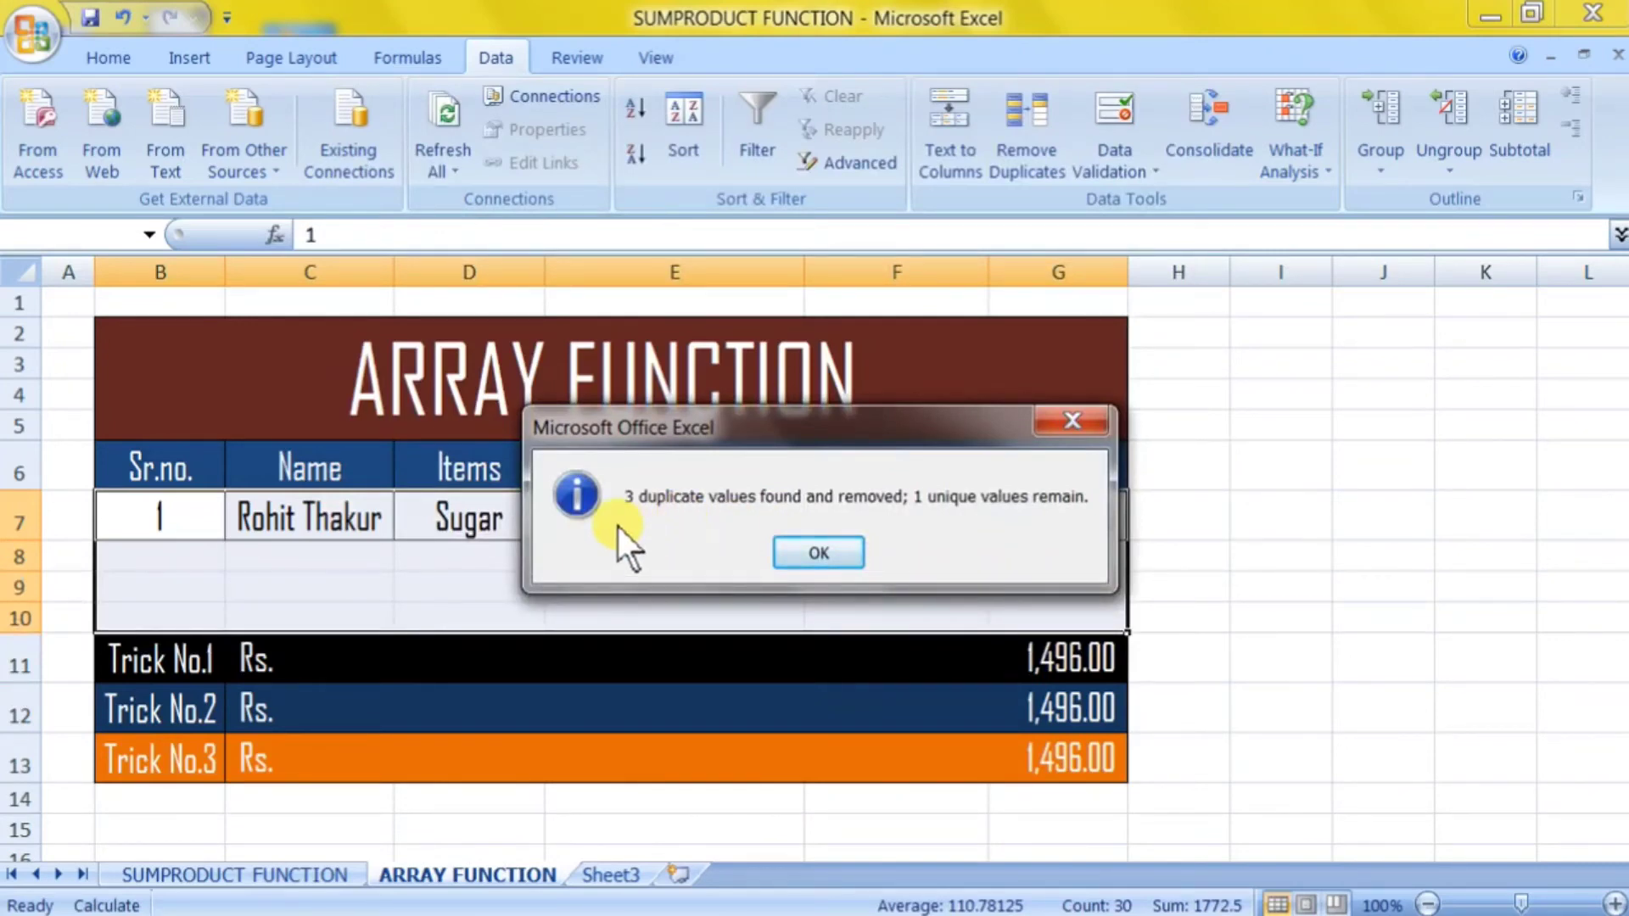
Dismiss the duplicates summary and undo the removal with Ctrl+Z to restore the rows.
click(772, 552)
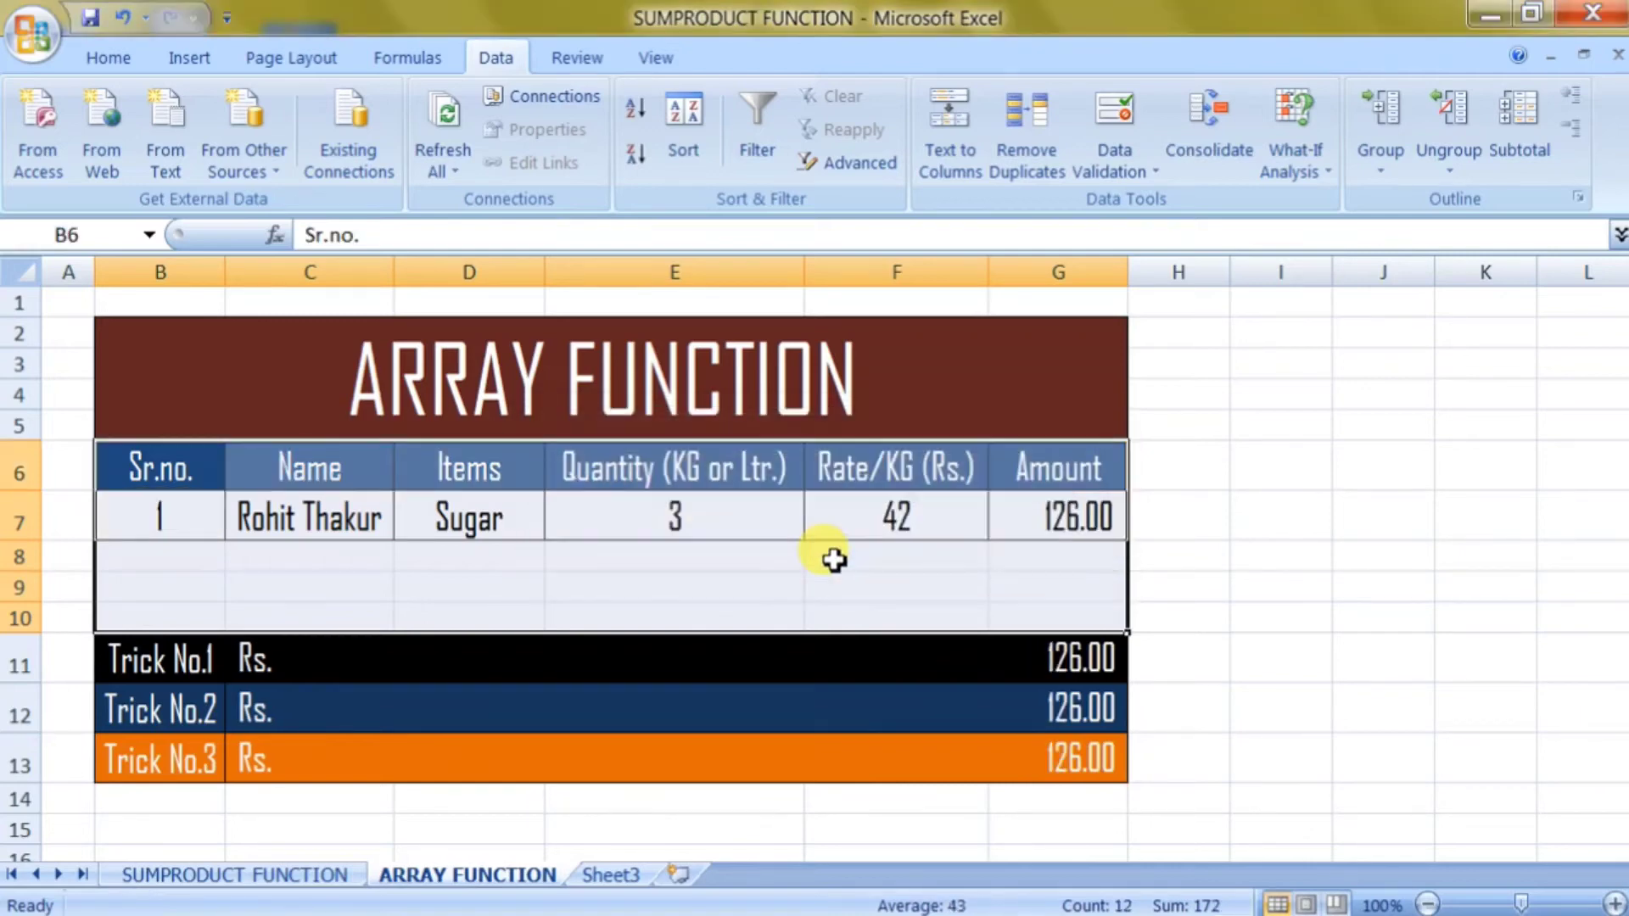
click(815, 564)
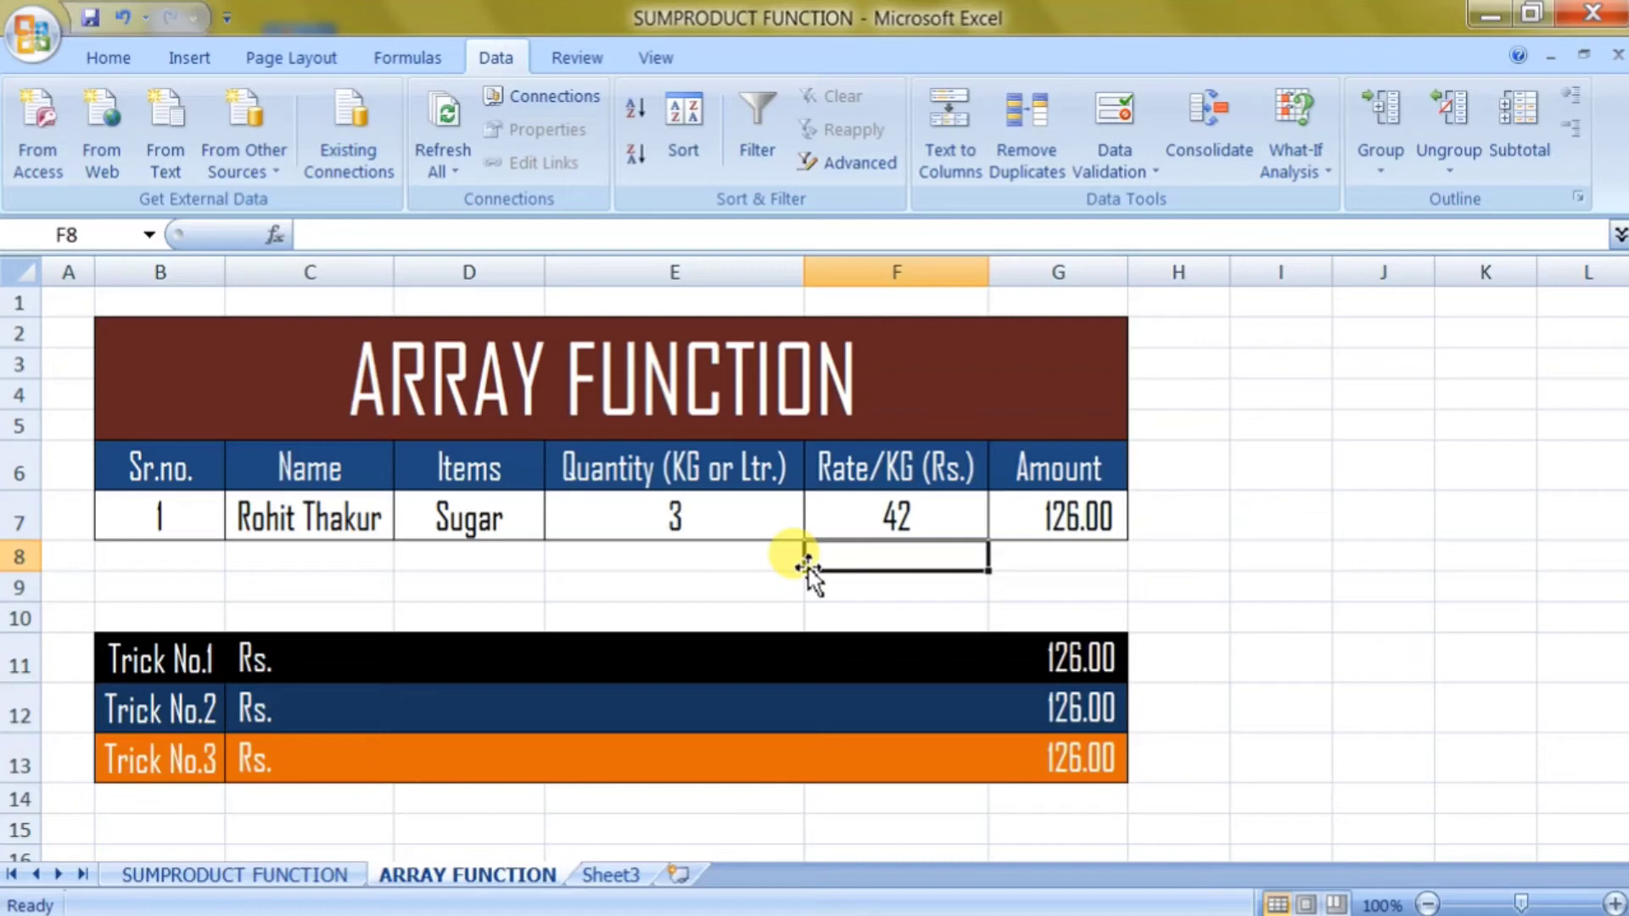
key(ctrl+z)
click(933, 496)
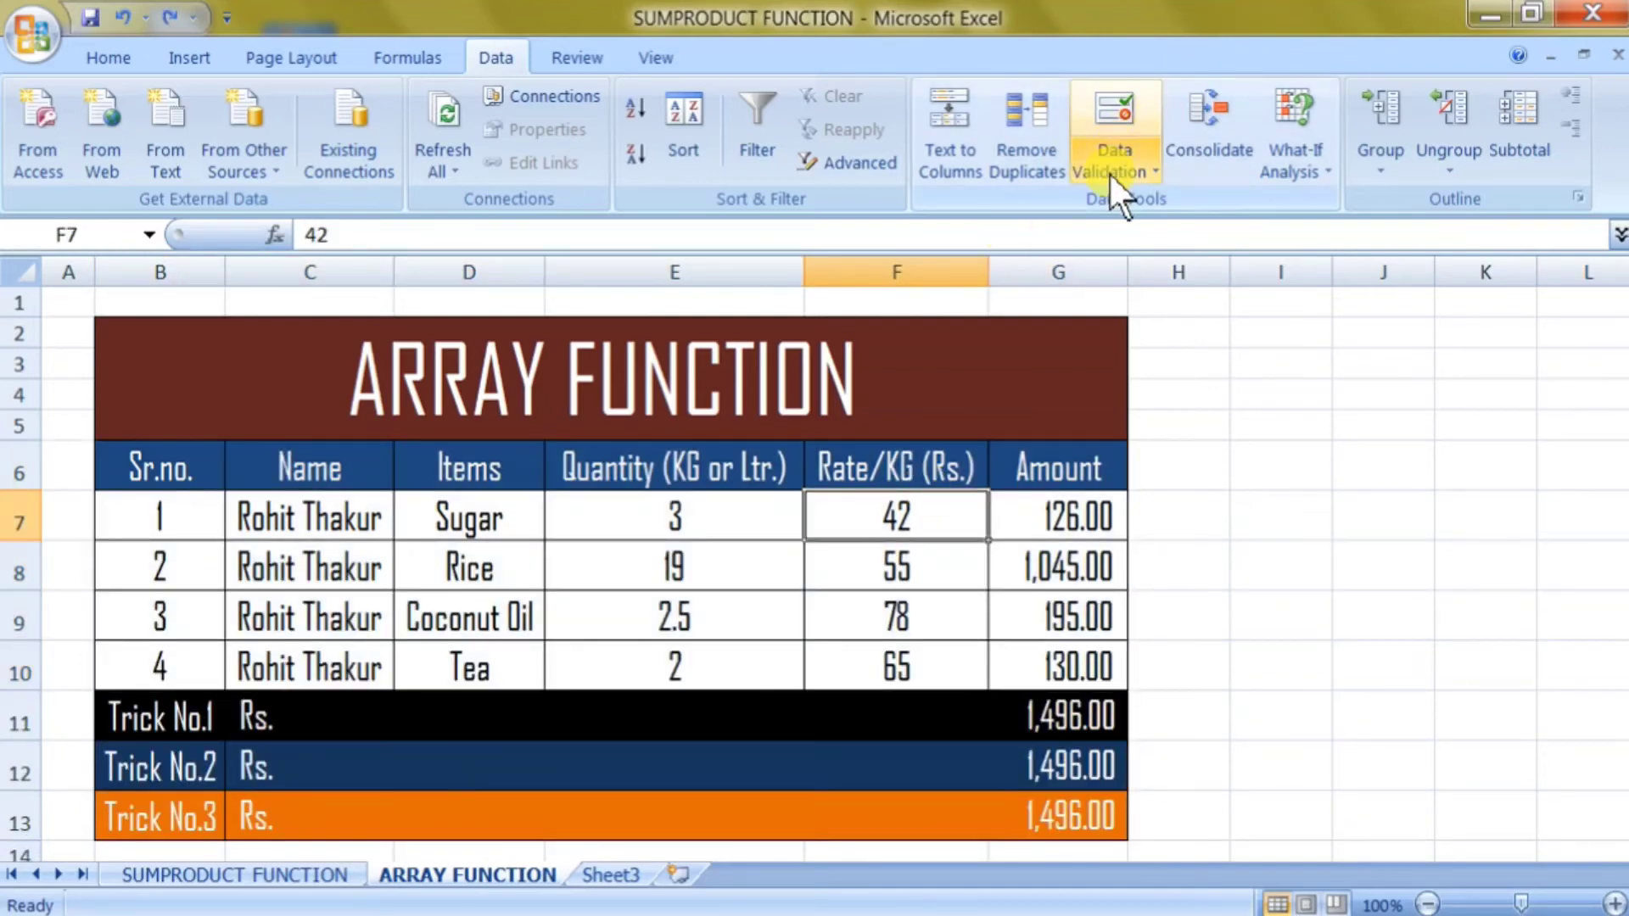
click(998, 473)
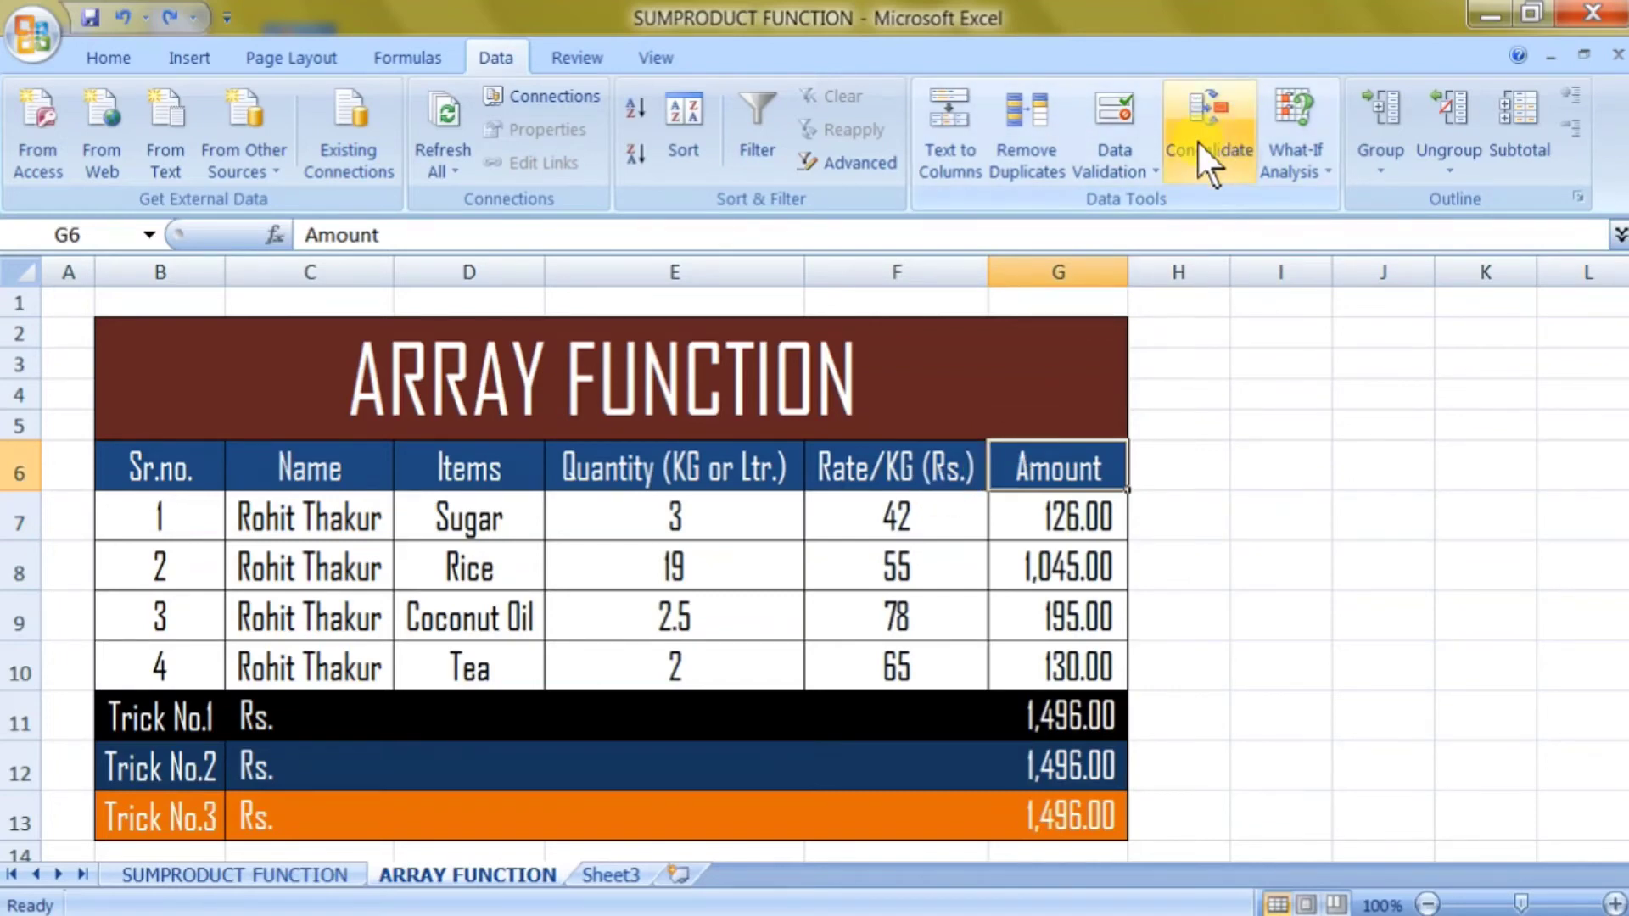
click(1268, 162)
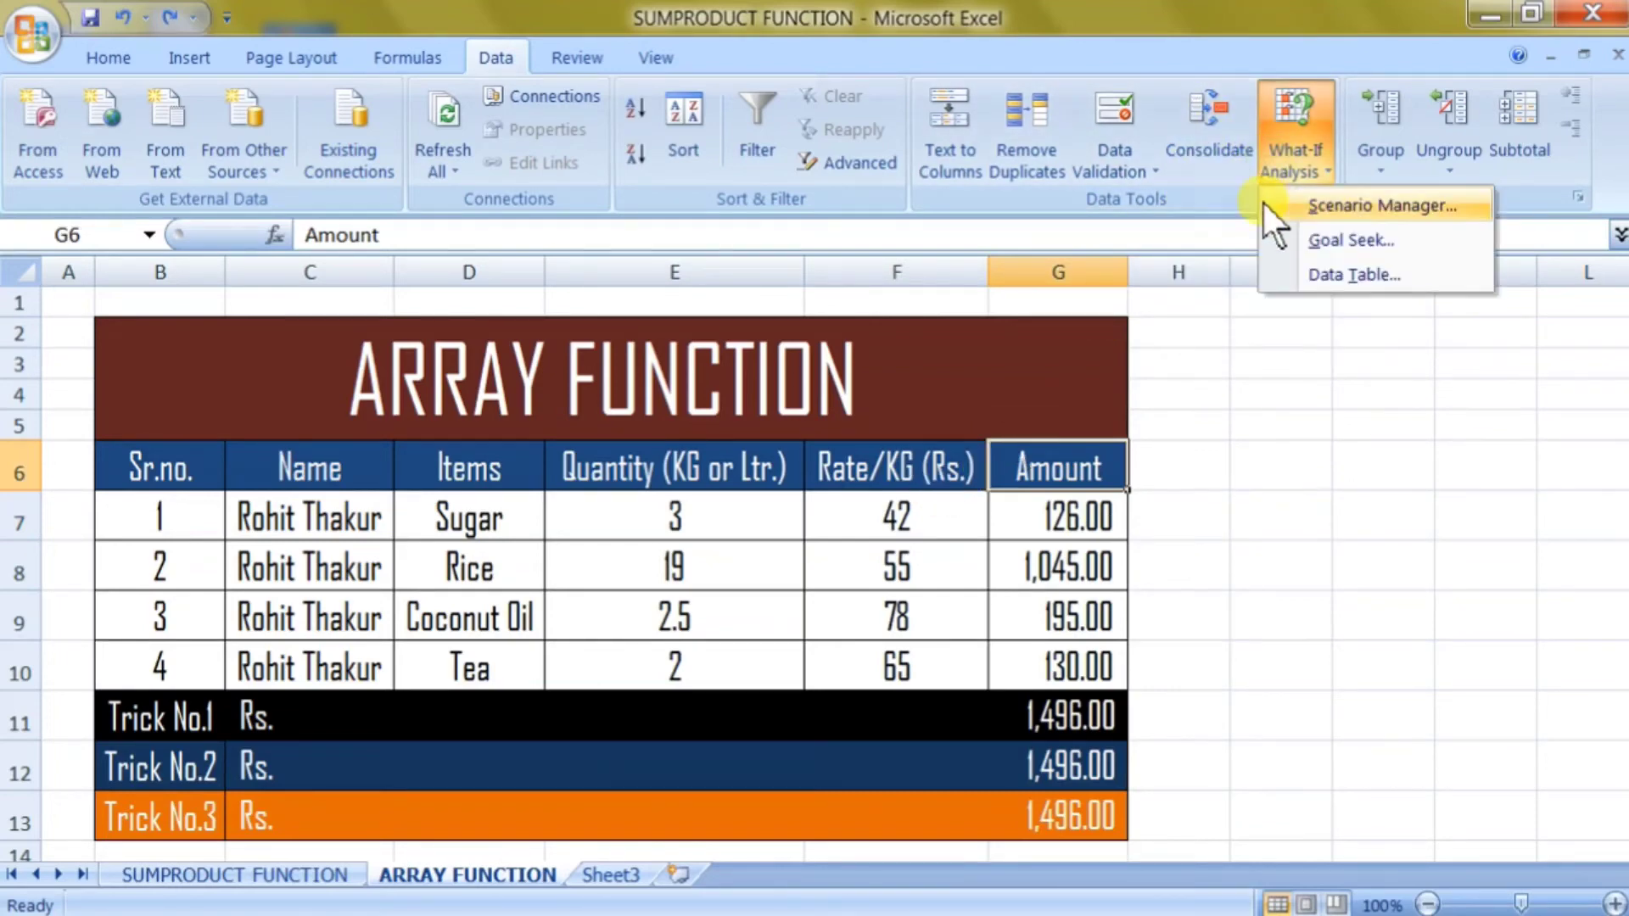
click(1182, 390)
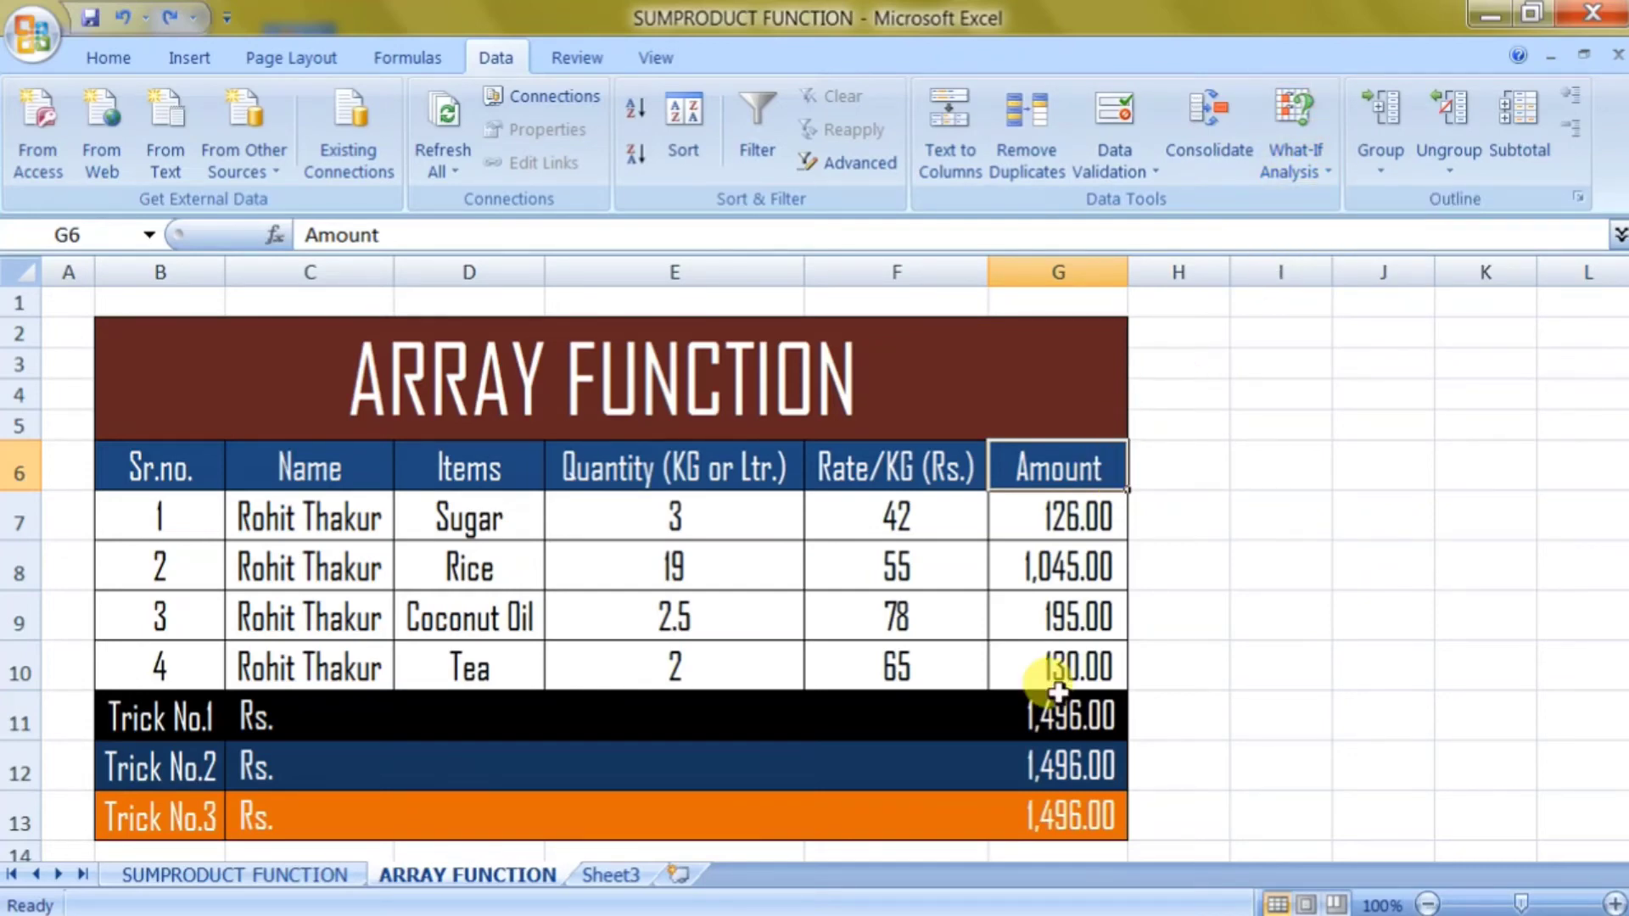
click(1035, 567)
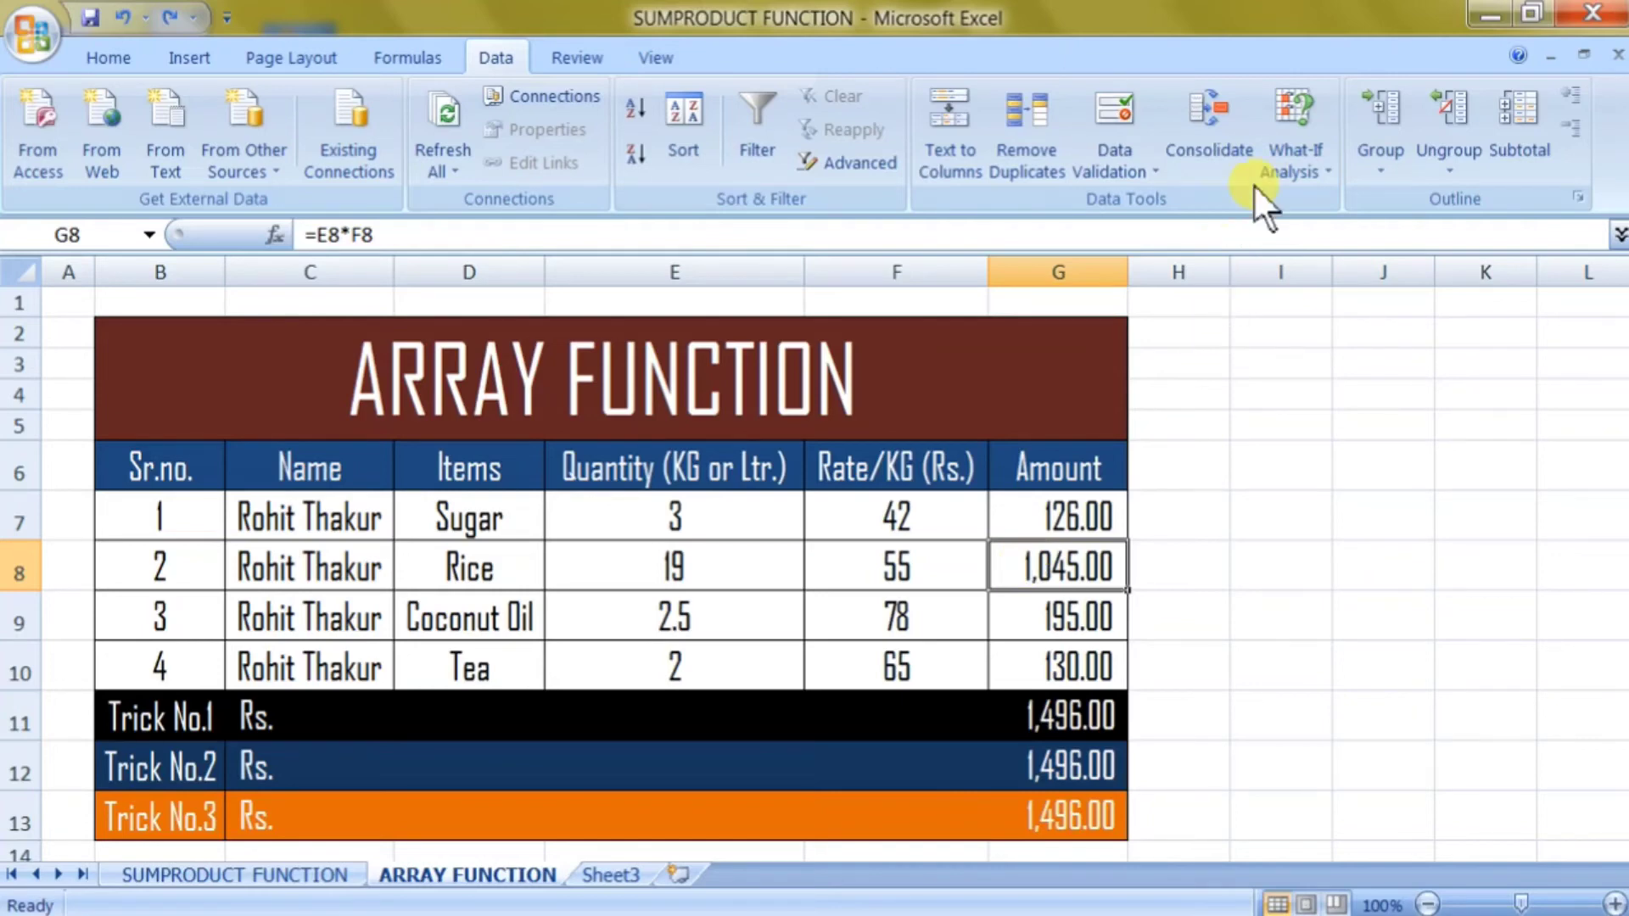
click(1287, 169)
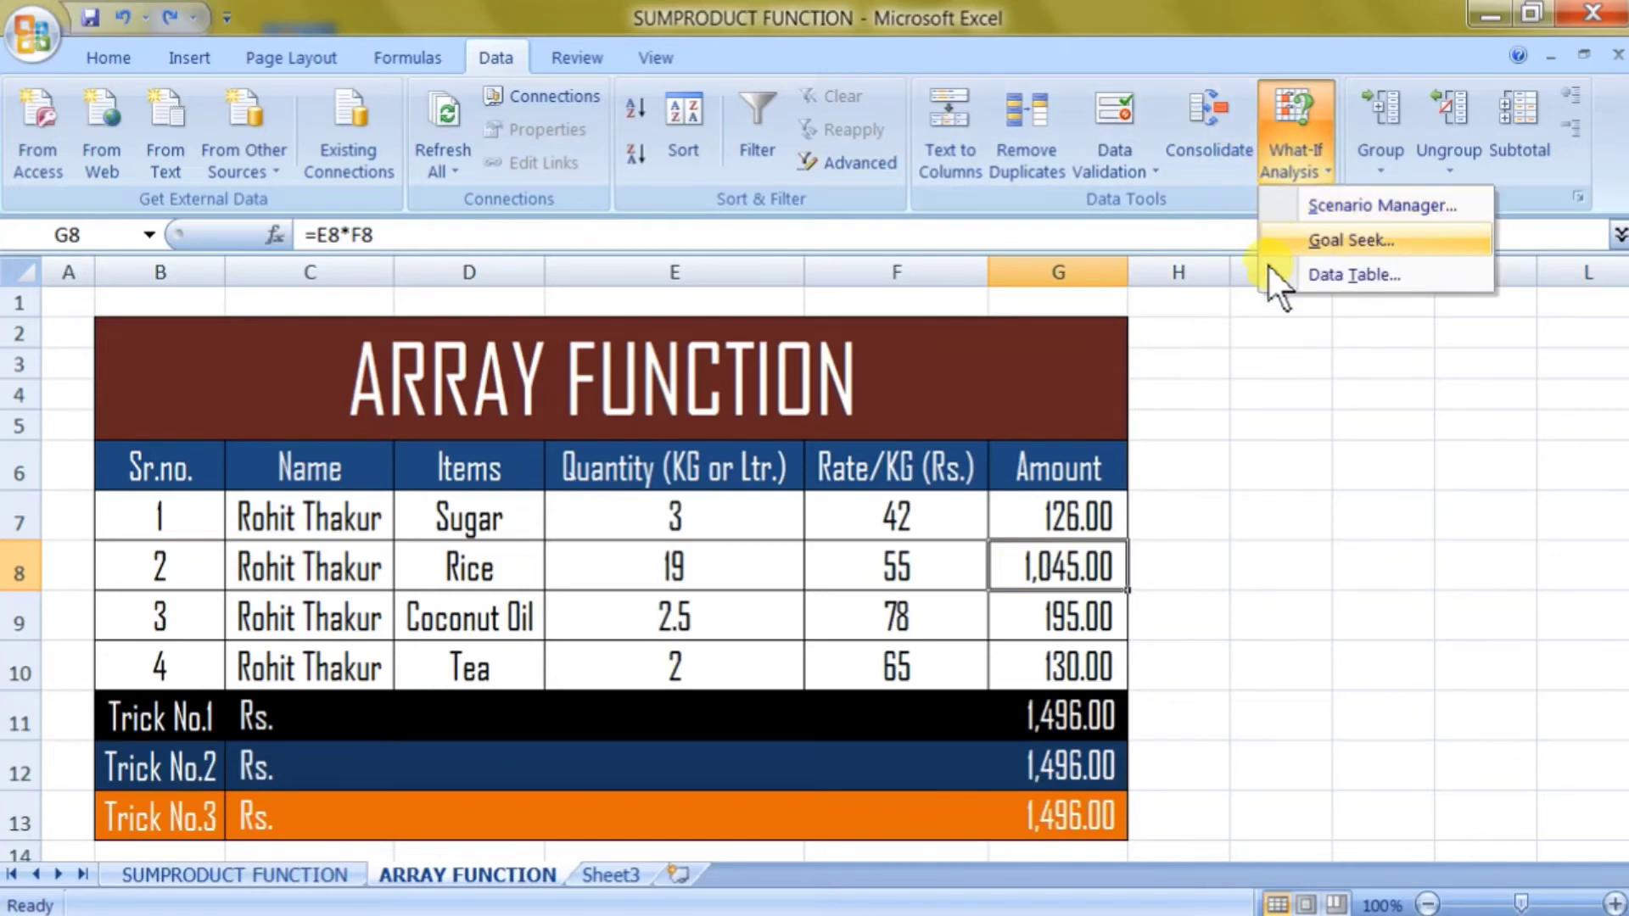
click(1211, 531)
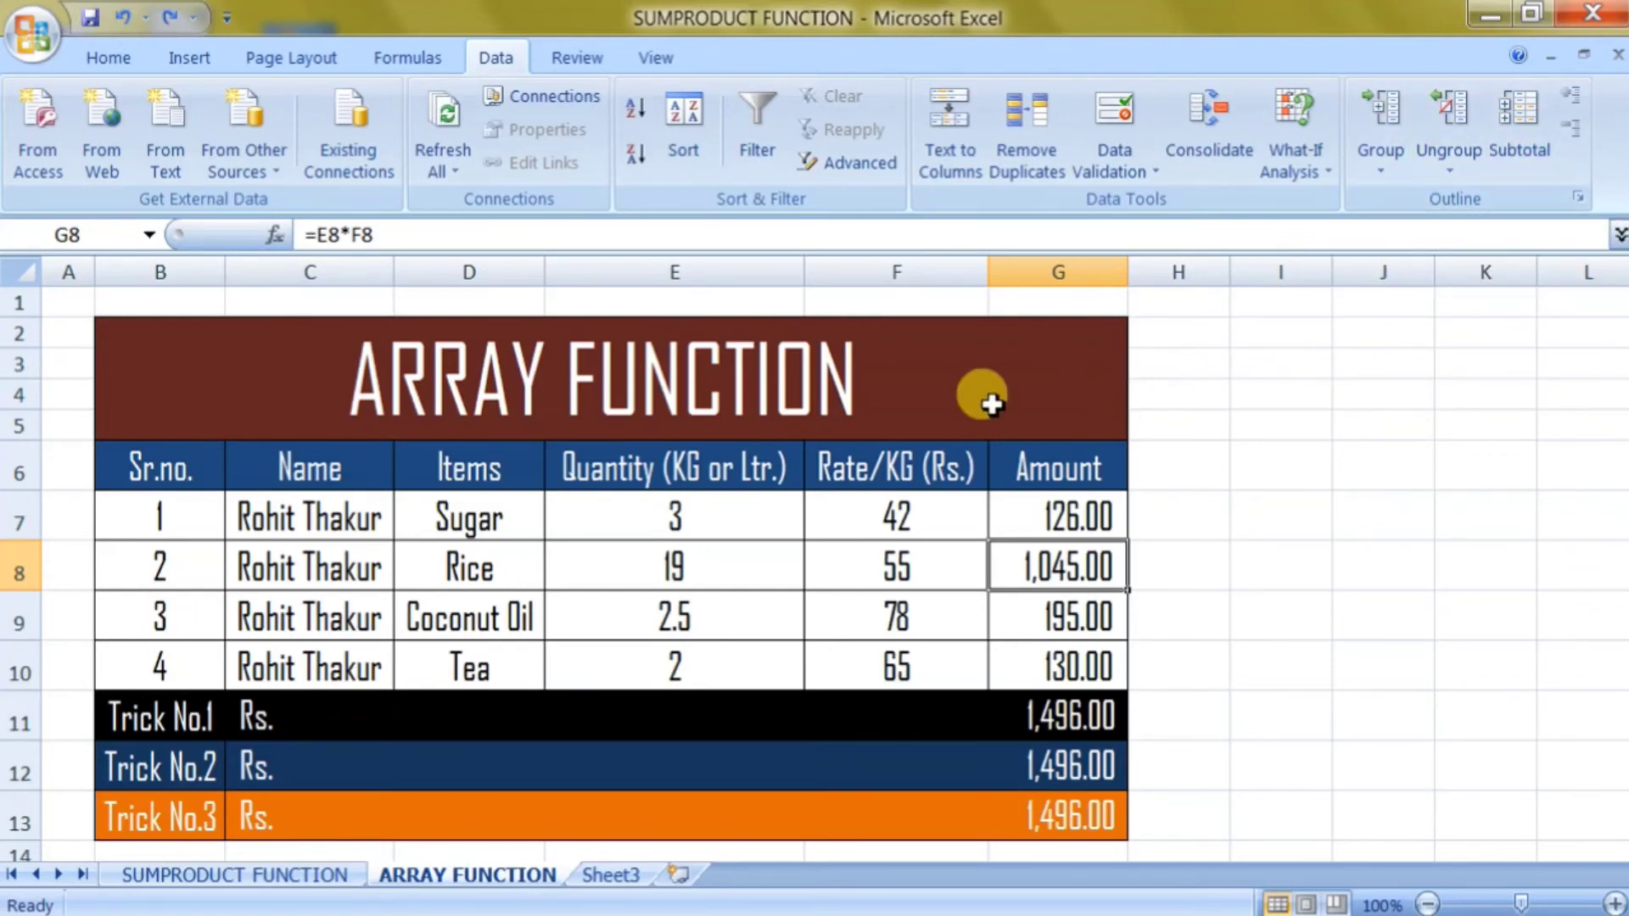
click(735, 270)
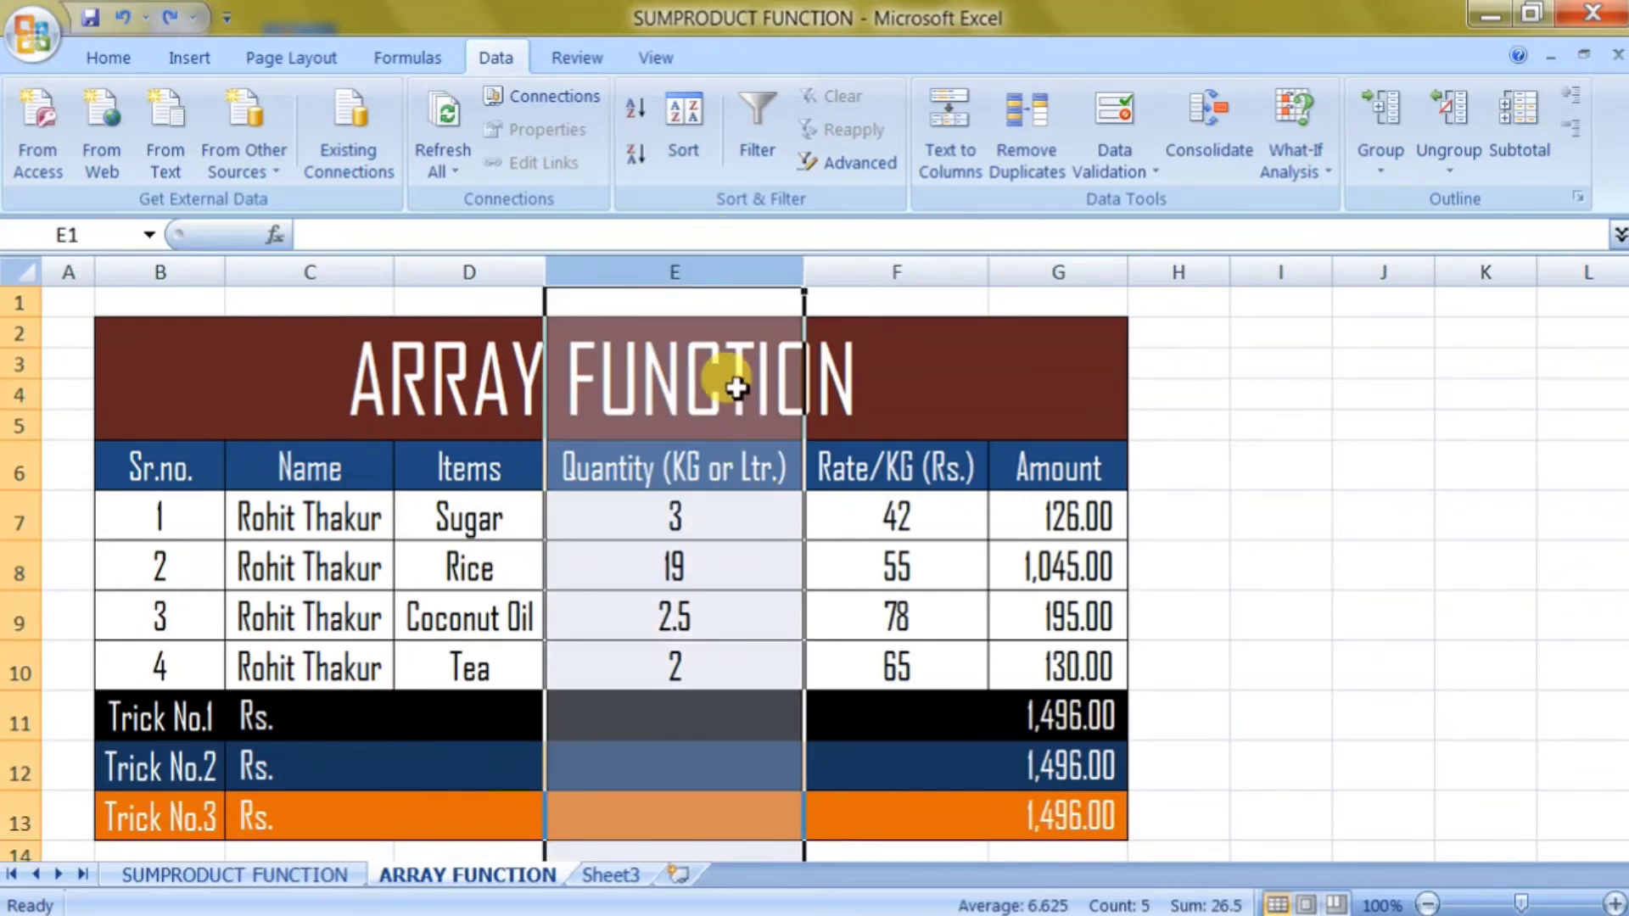
After viewing Home > Format > Hide & Unhide, group Quantity column E from the Data tab.
right_click(719, 271)
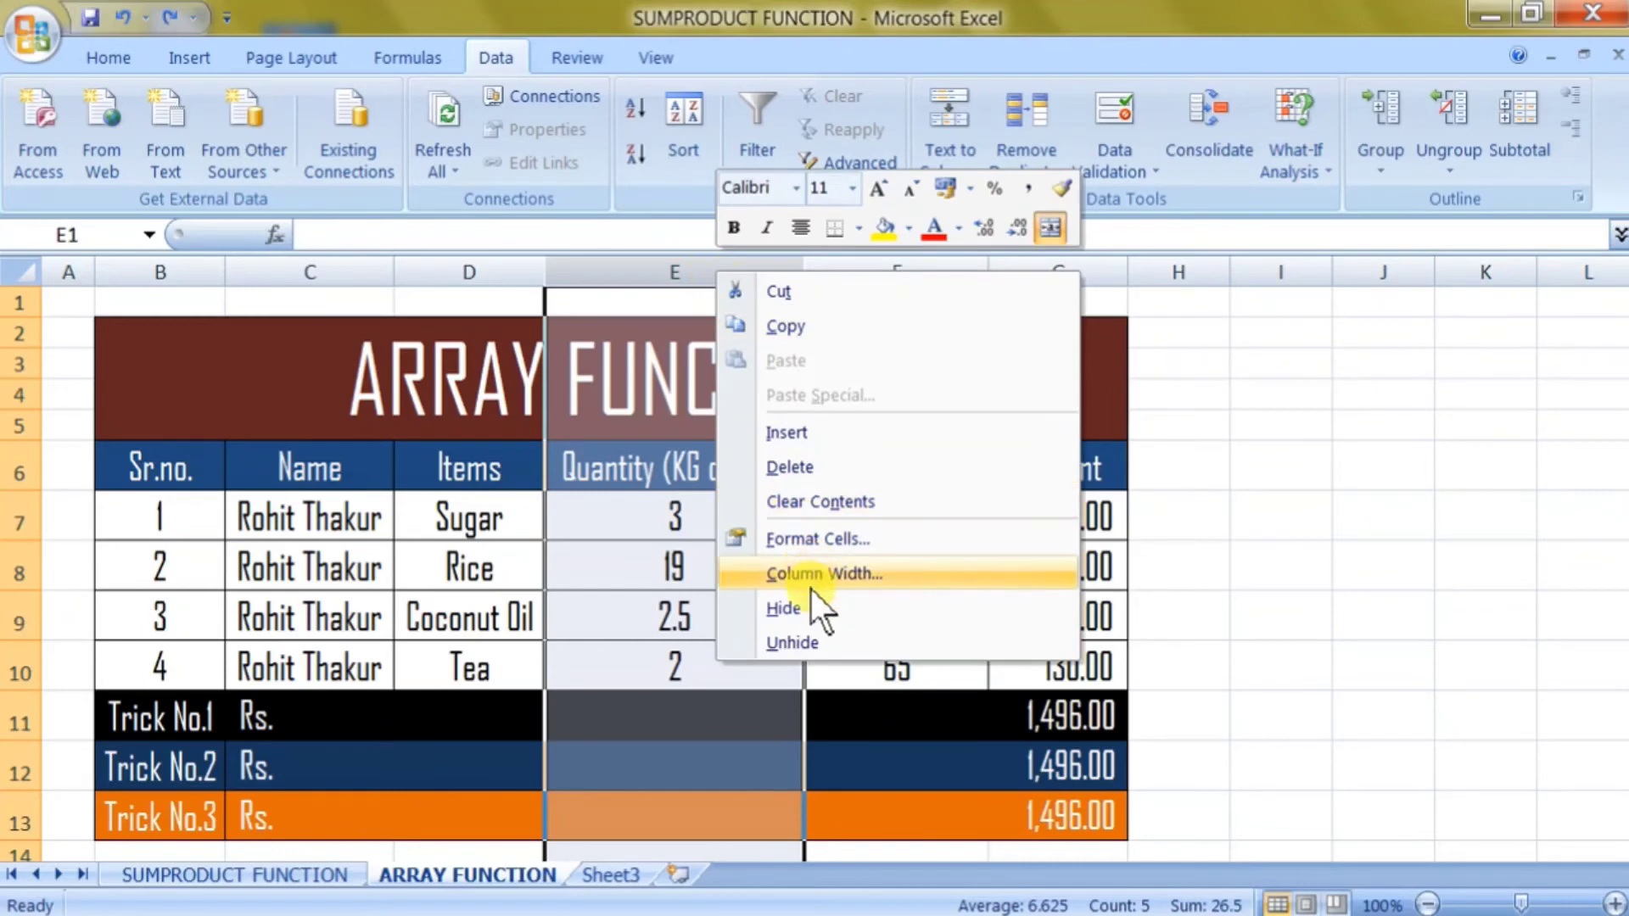
click(111, 54)
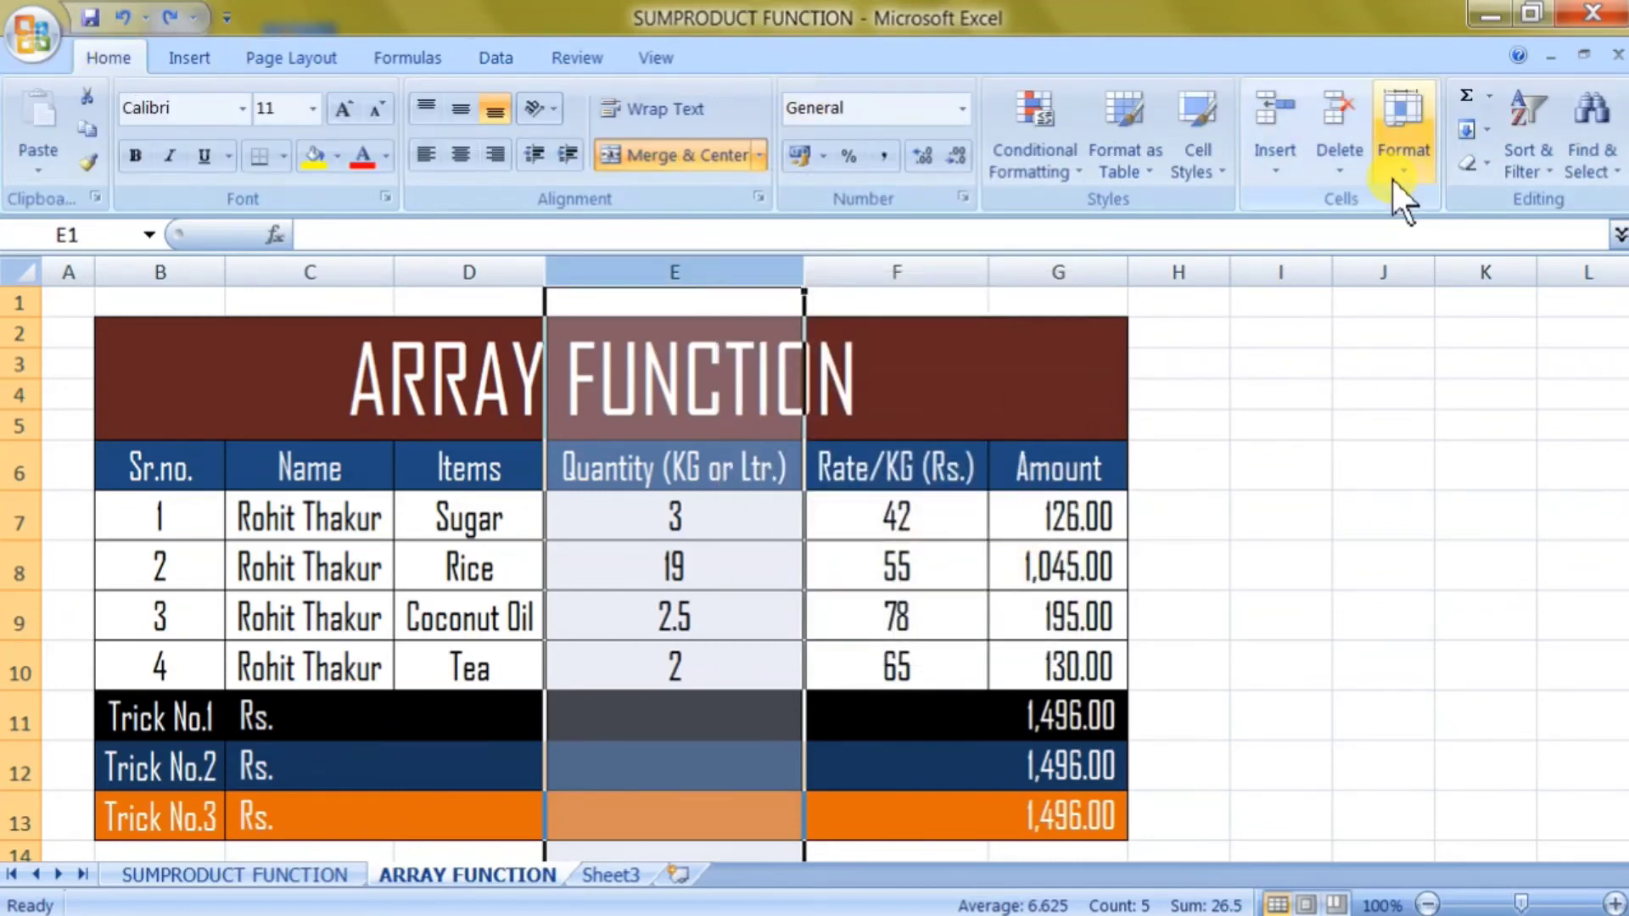
click(1402, 202)
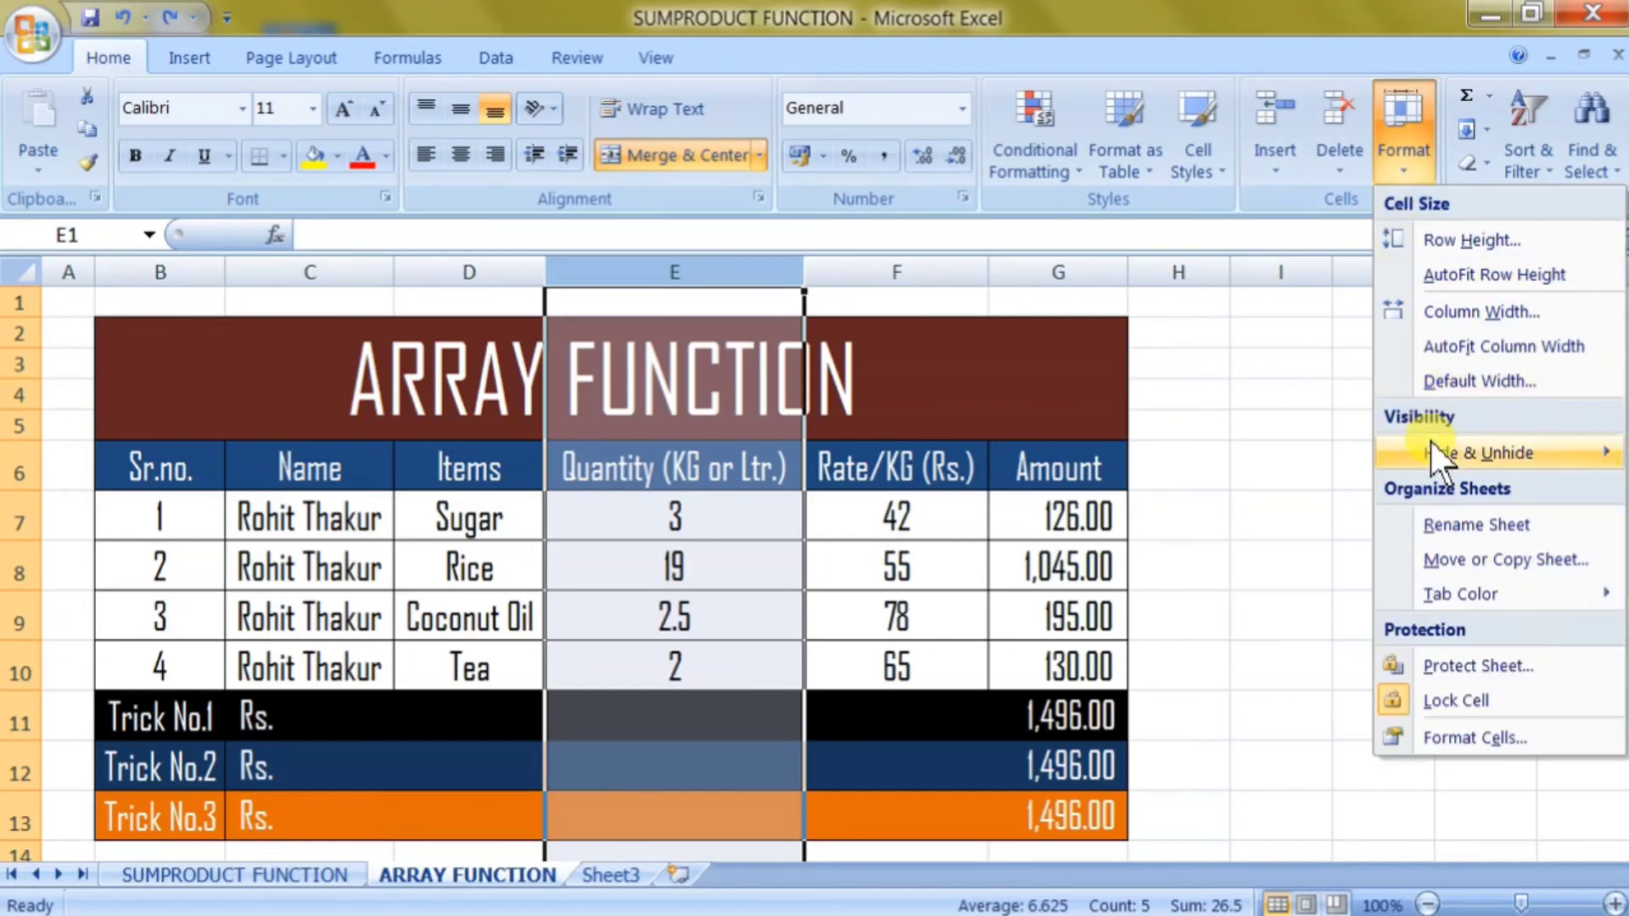
mouse_move(1430, 443)
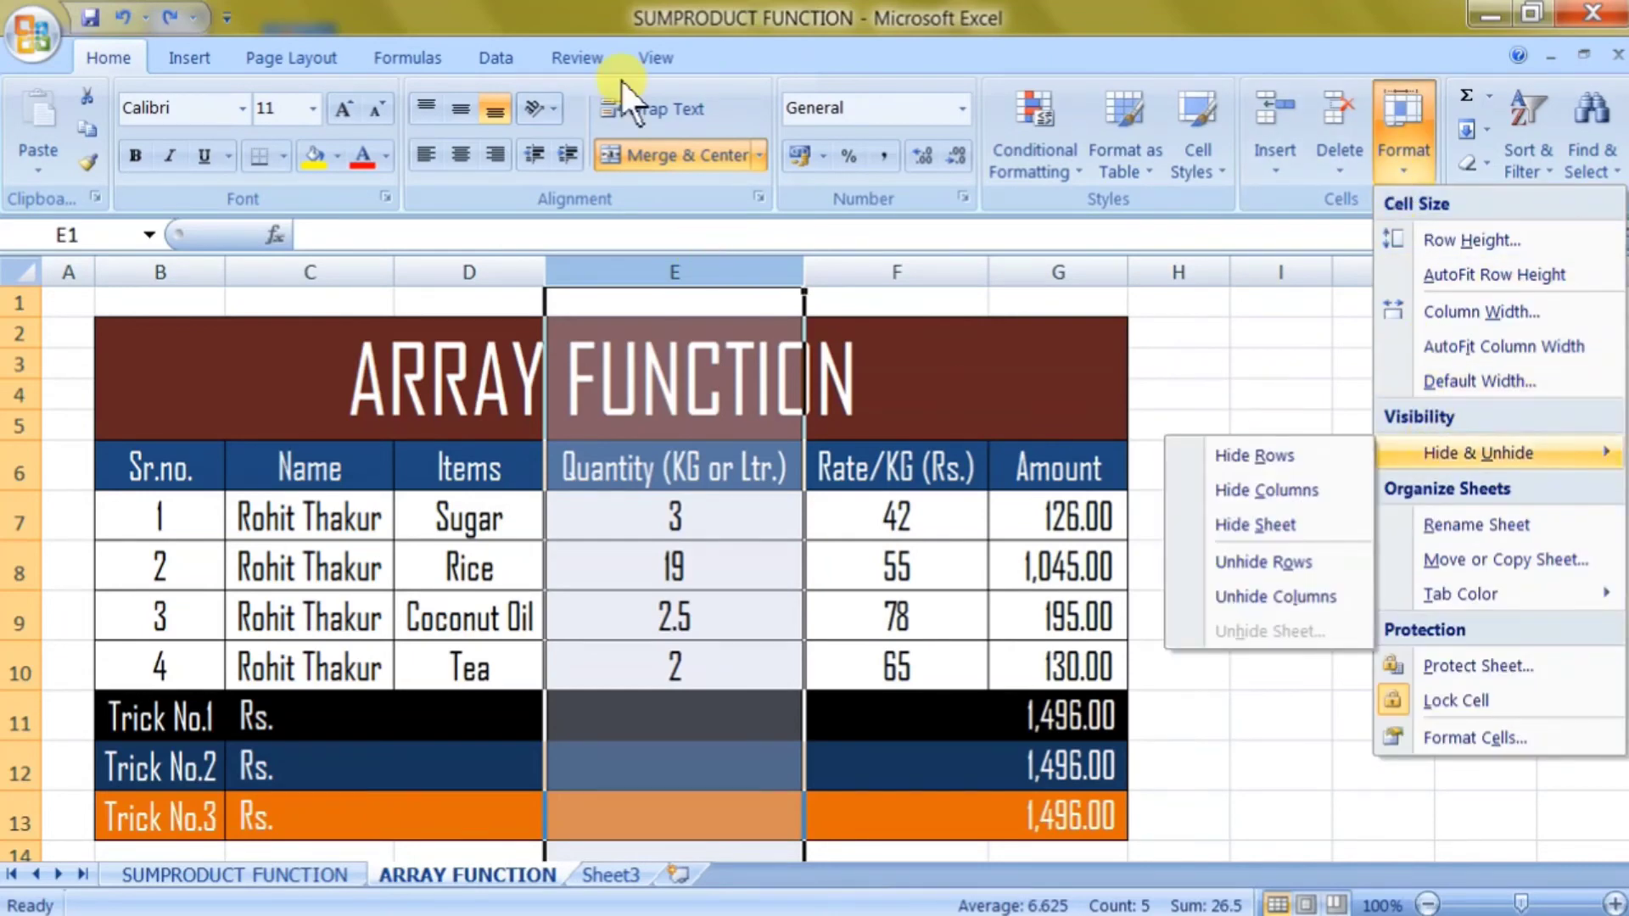
click(500, 56)
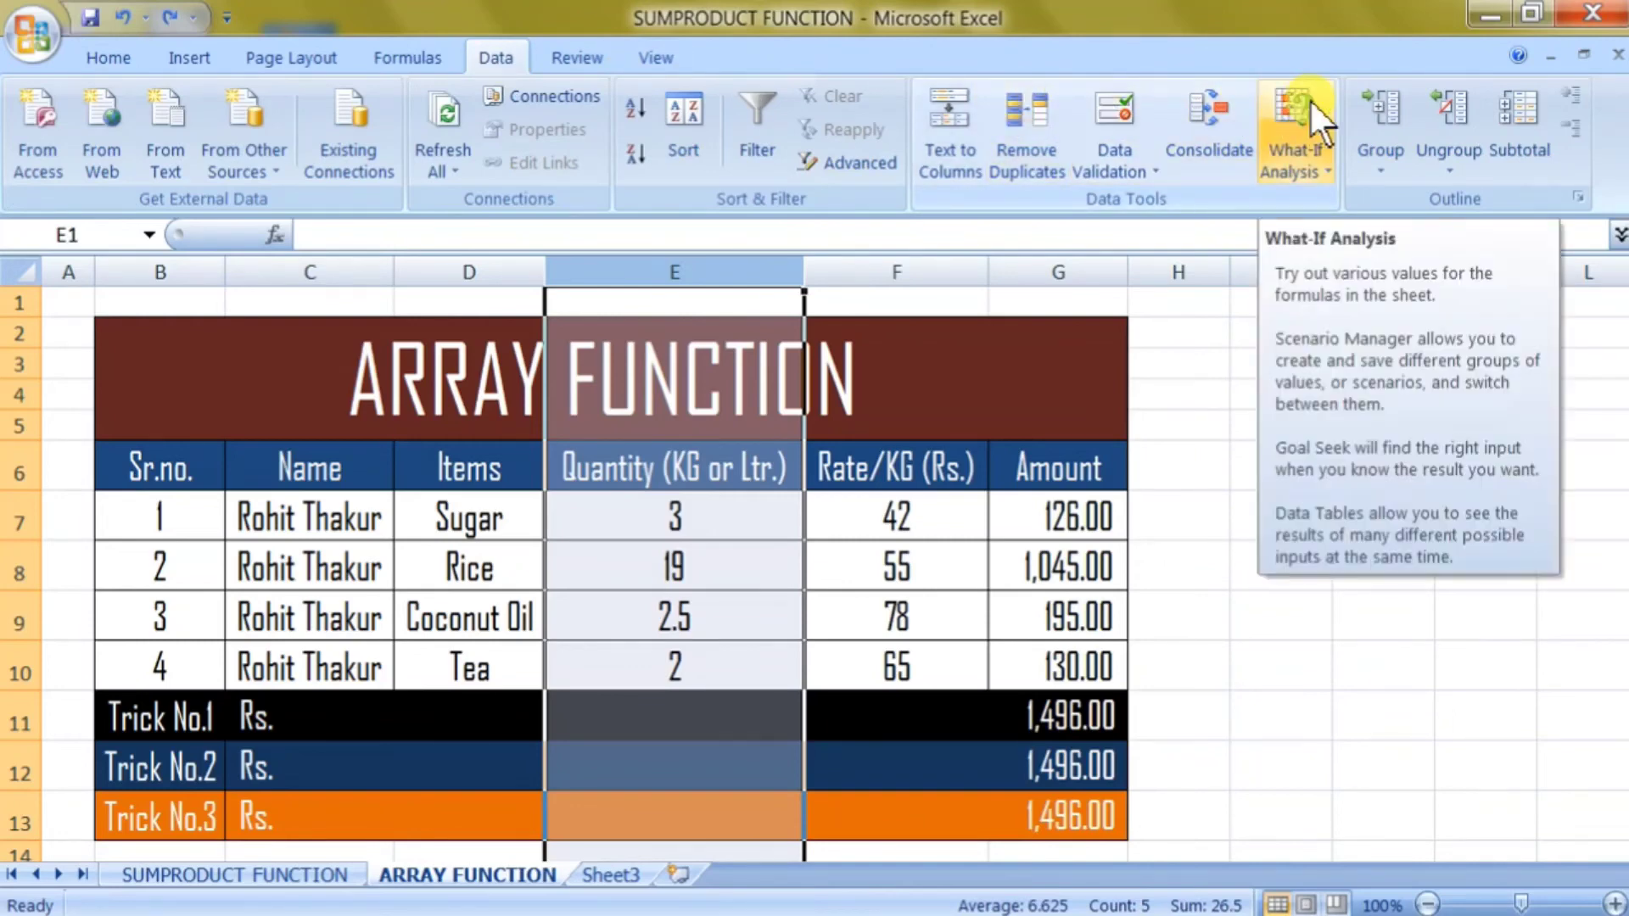
click(1404, 104)
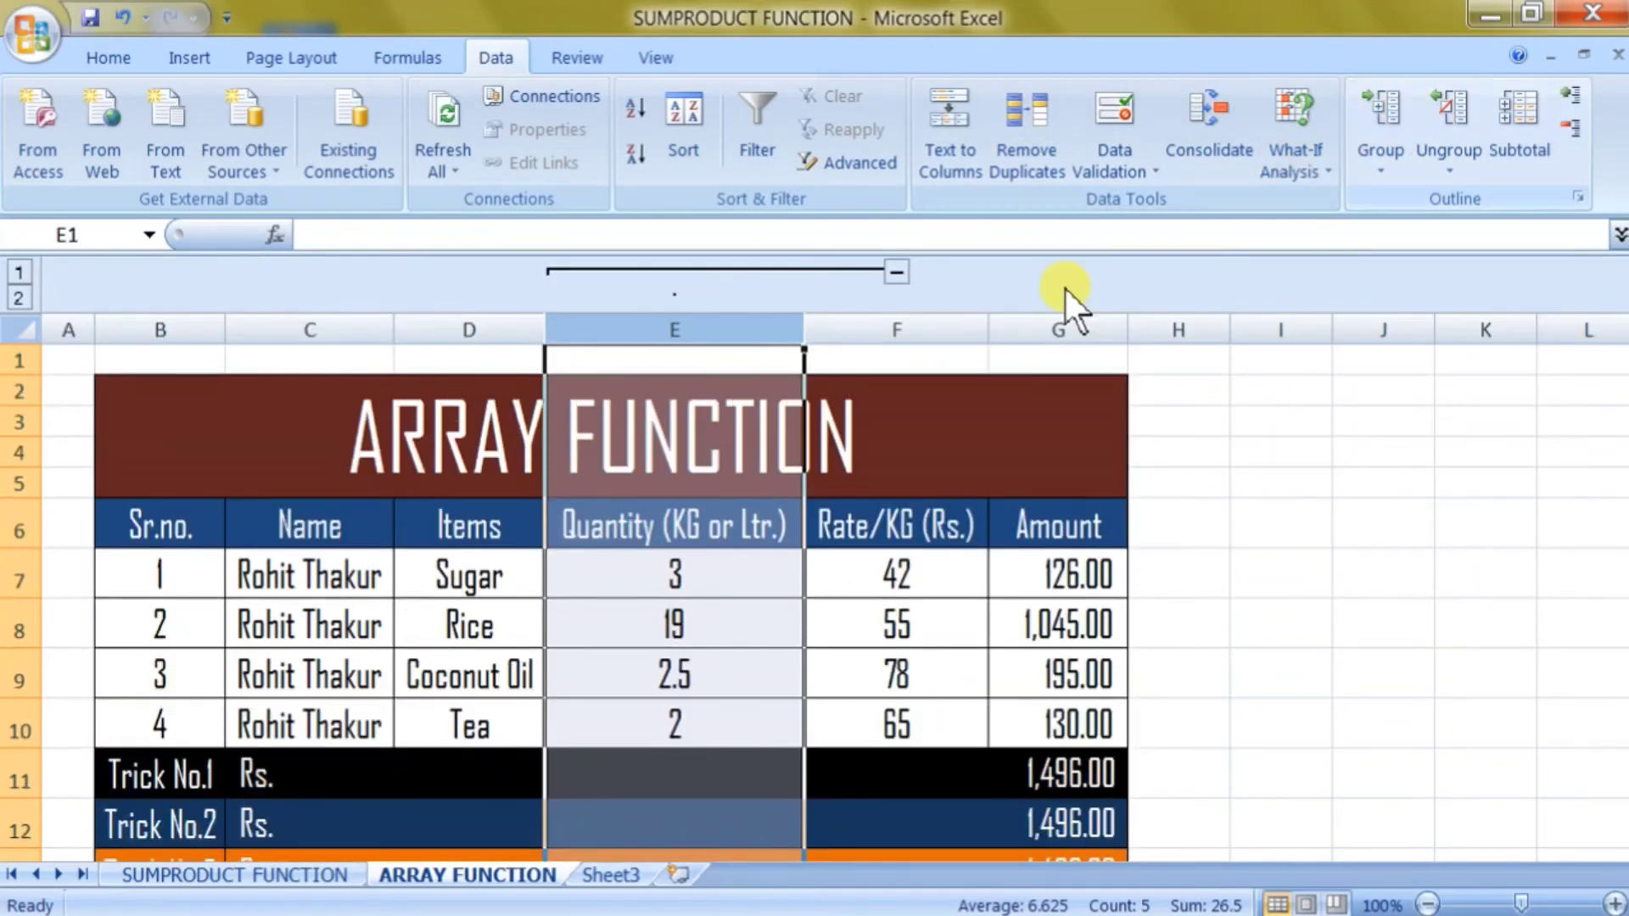
Collapse and re-expand the grouped Quantity column with the outline buttons.
click(889, 265)
click(513, 475)
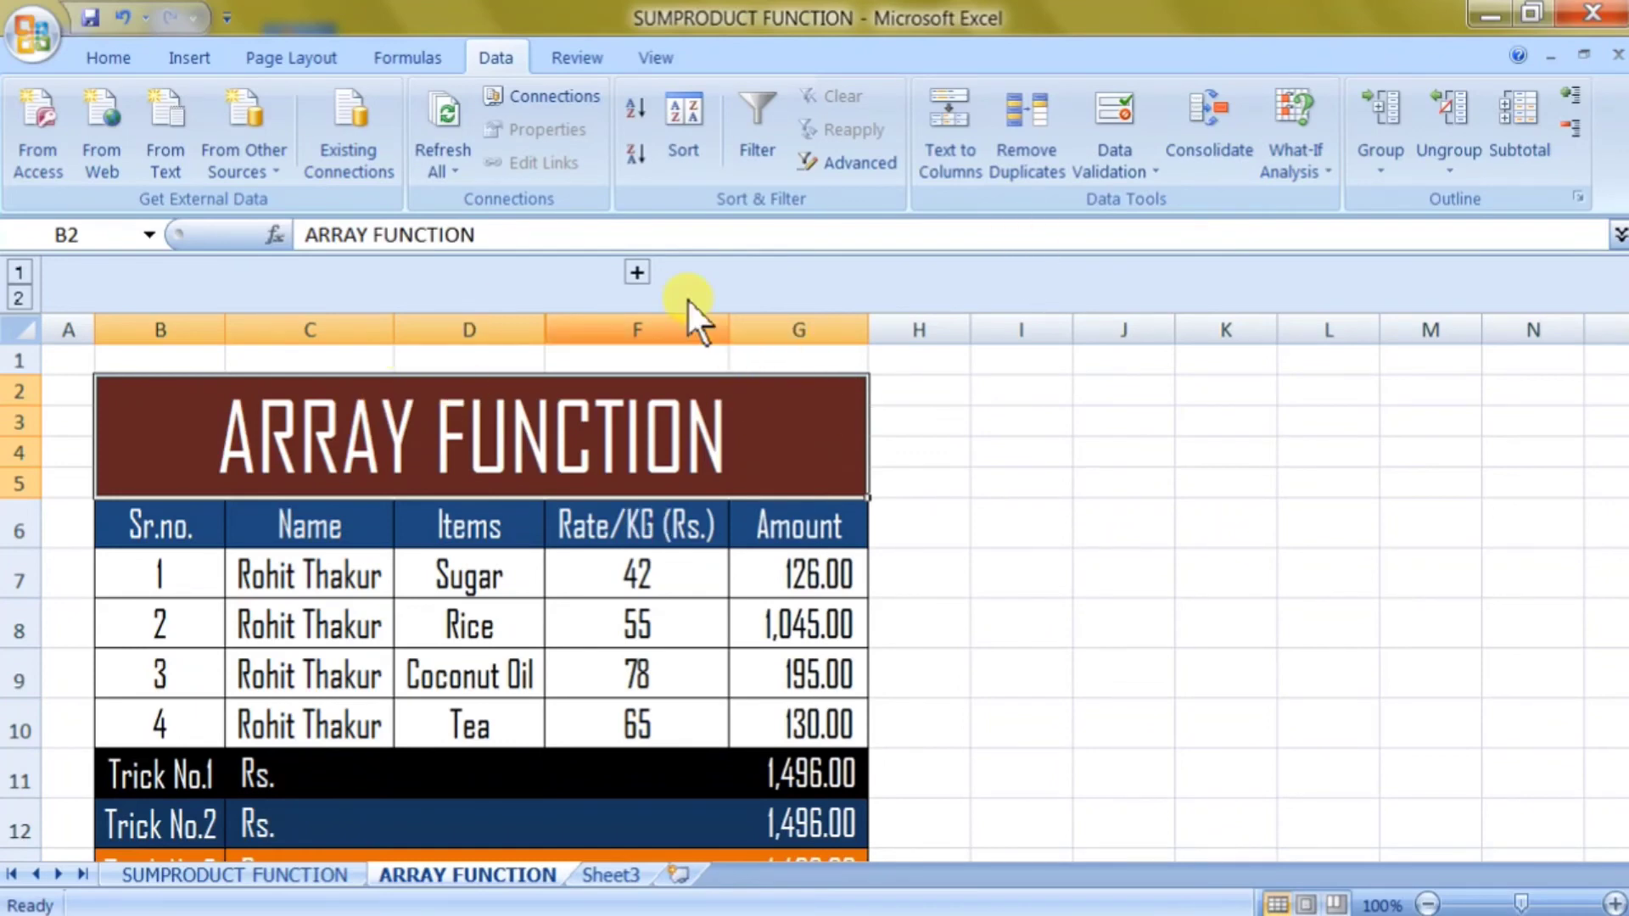
click(636, 273)
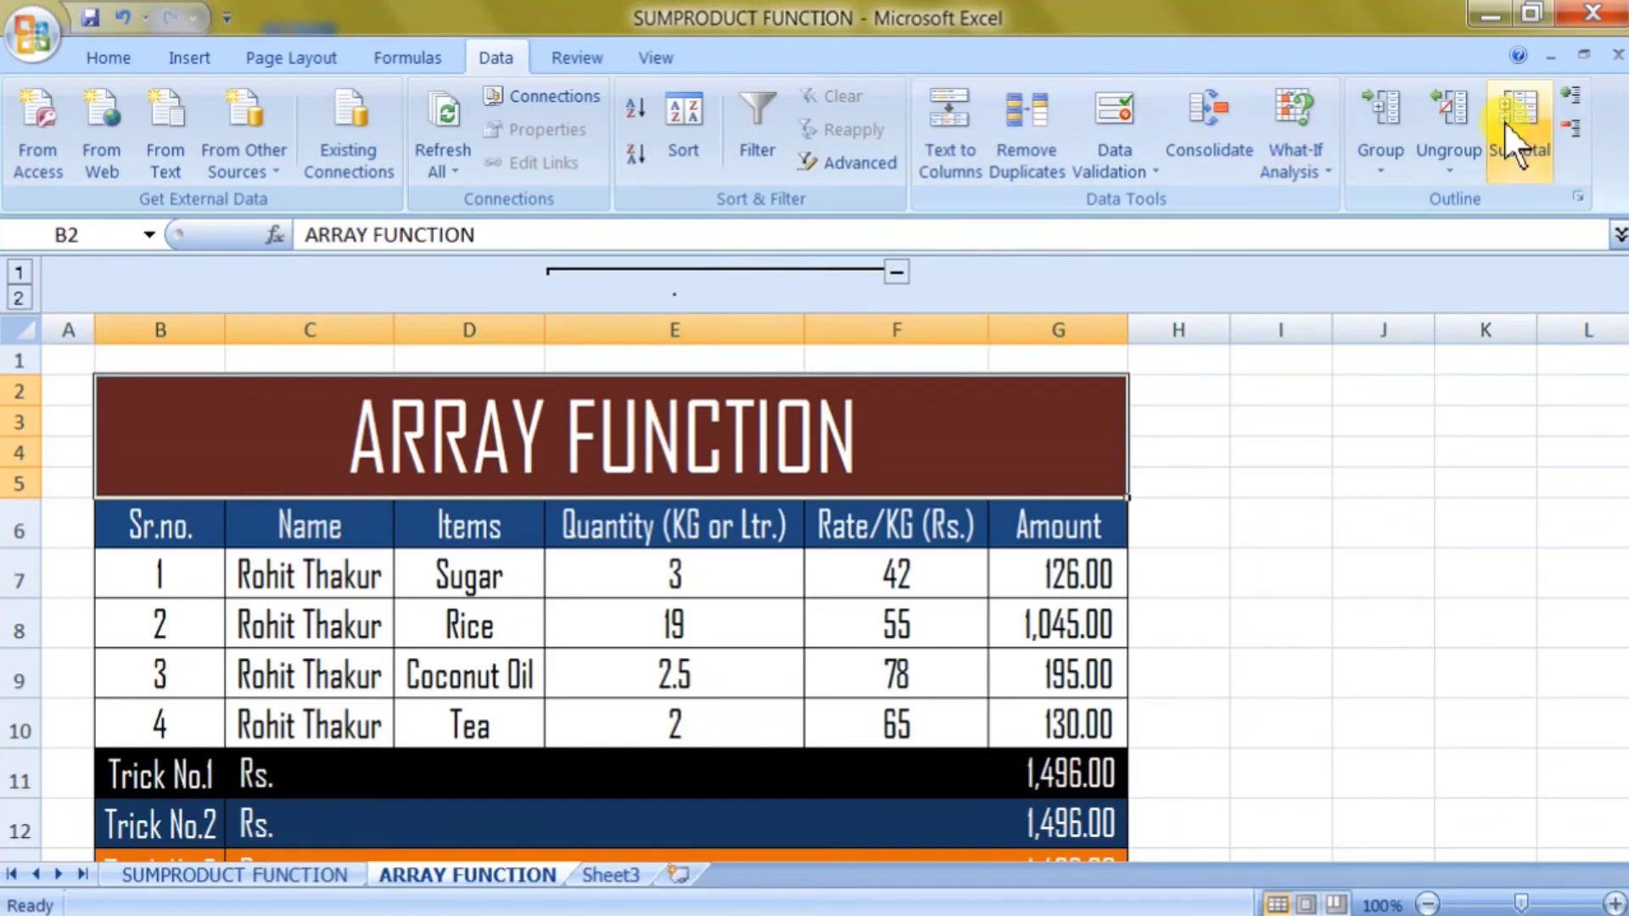
Cancel the first Ungroup prompt, then select column E and ungroup it.
click(1481, 118)
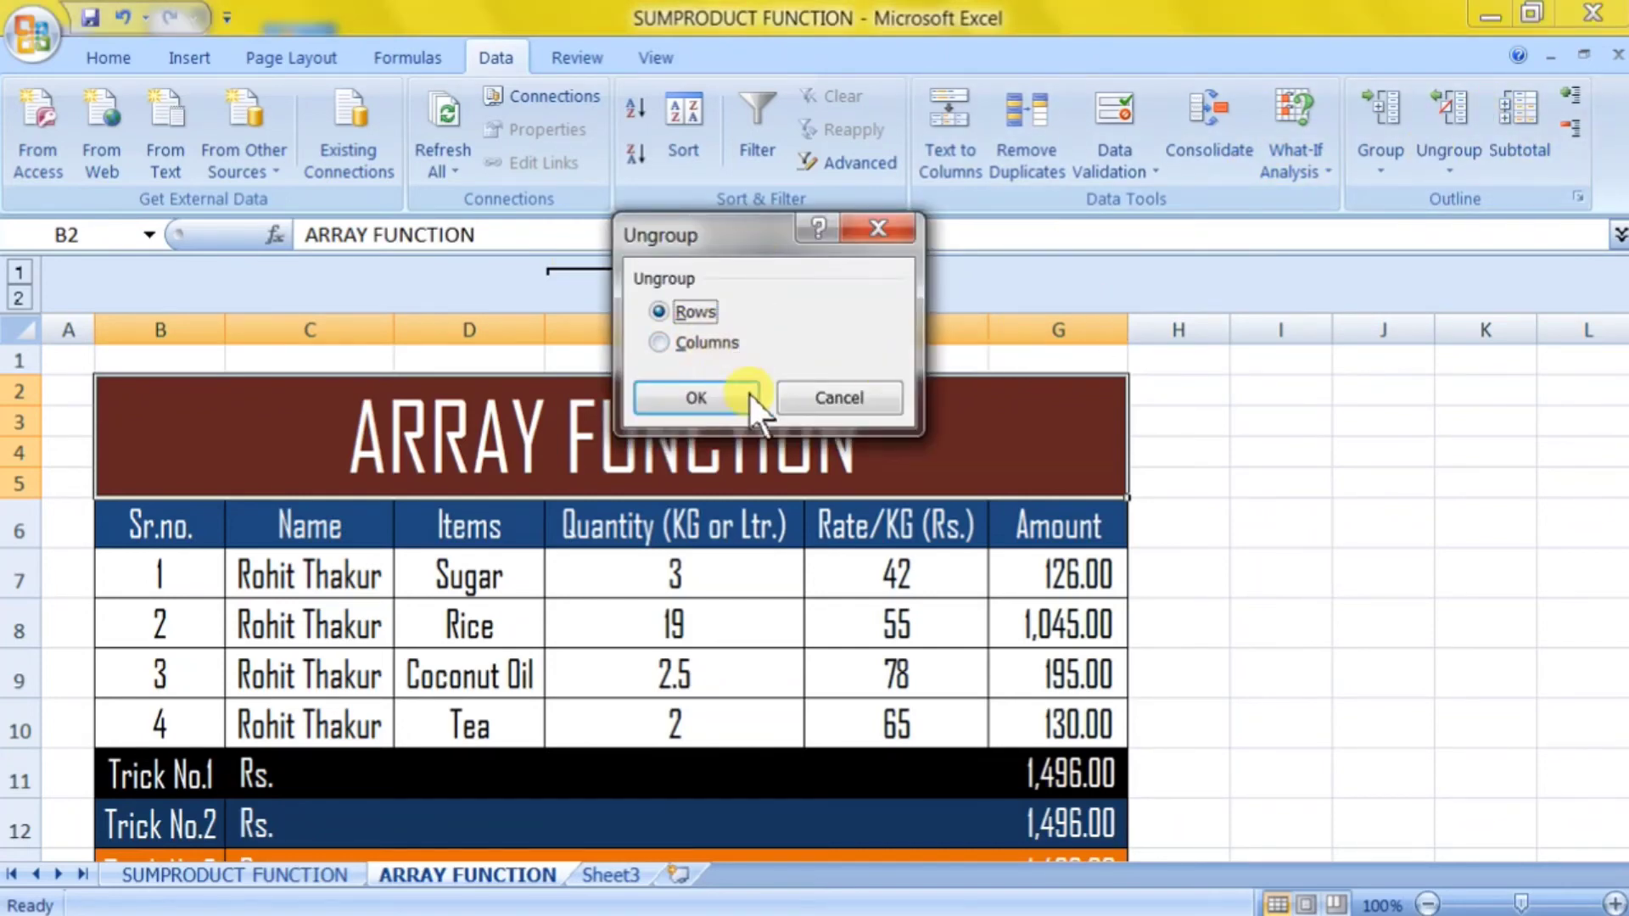
click(799, 399)
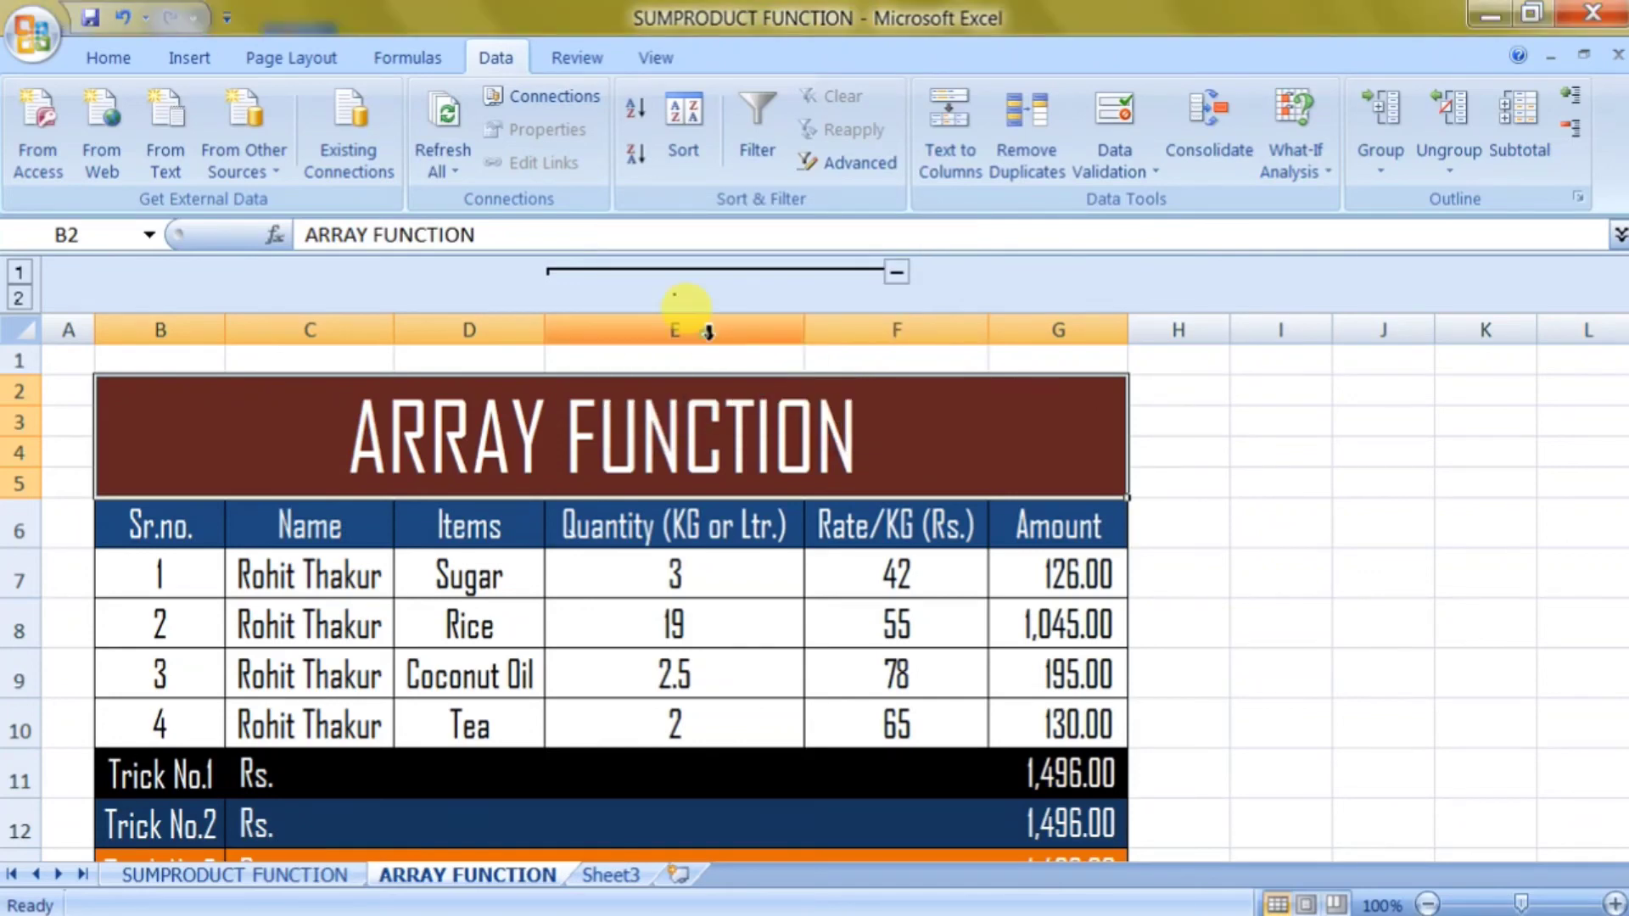
click(685, 329)
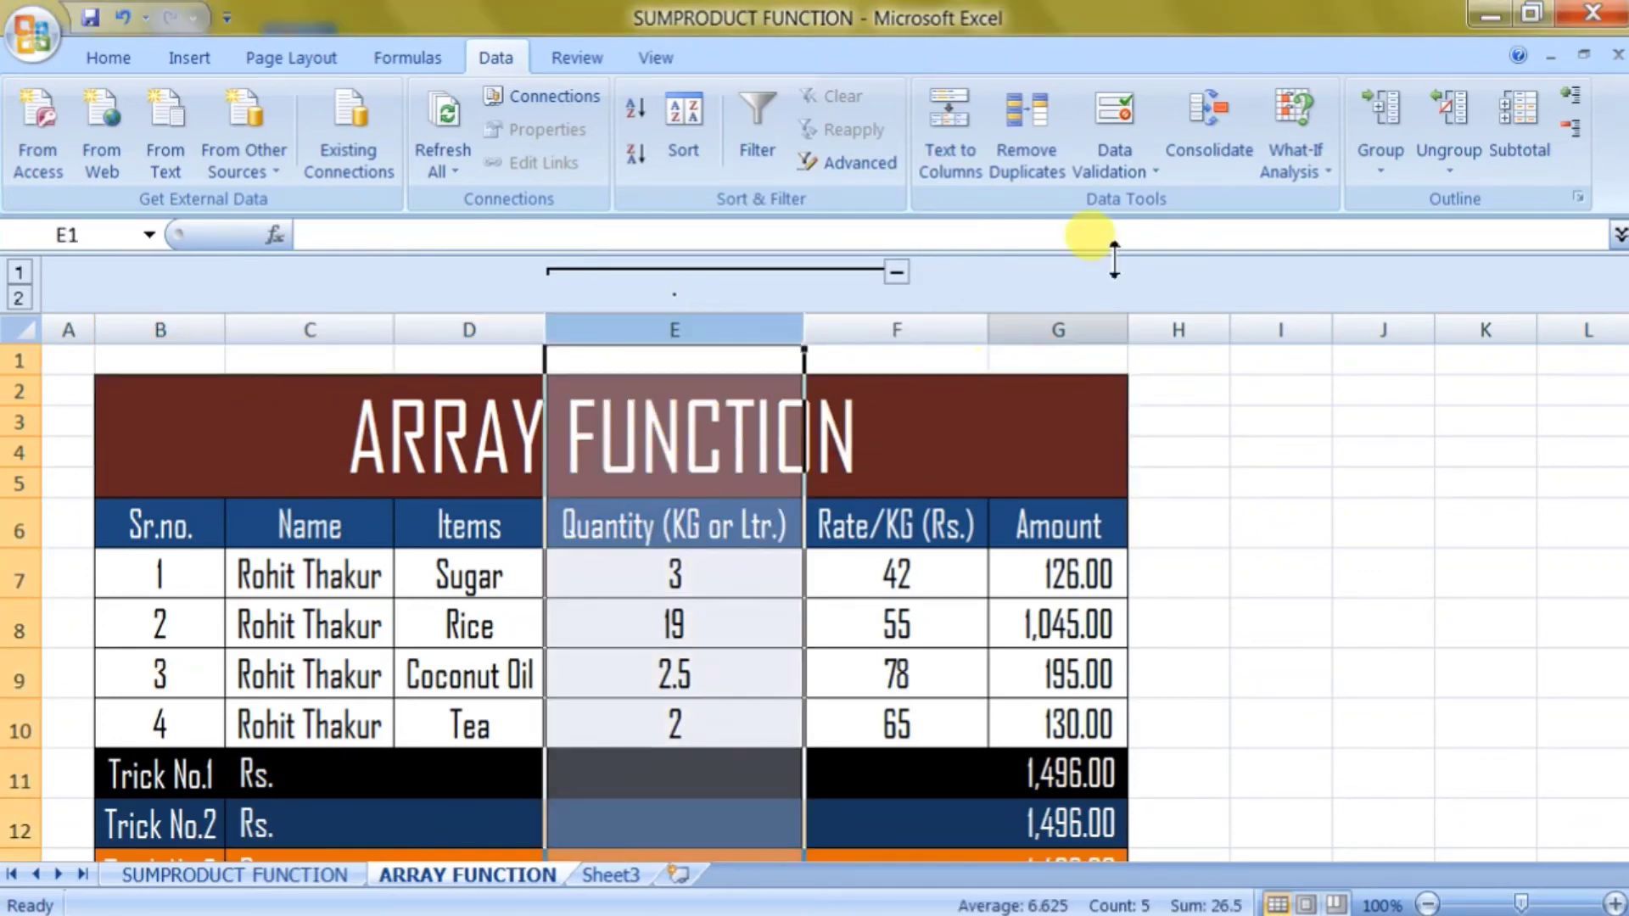
click(1442, 106)
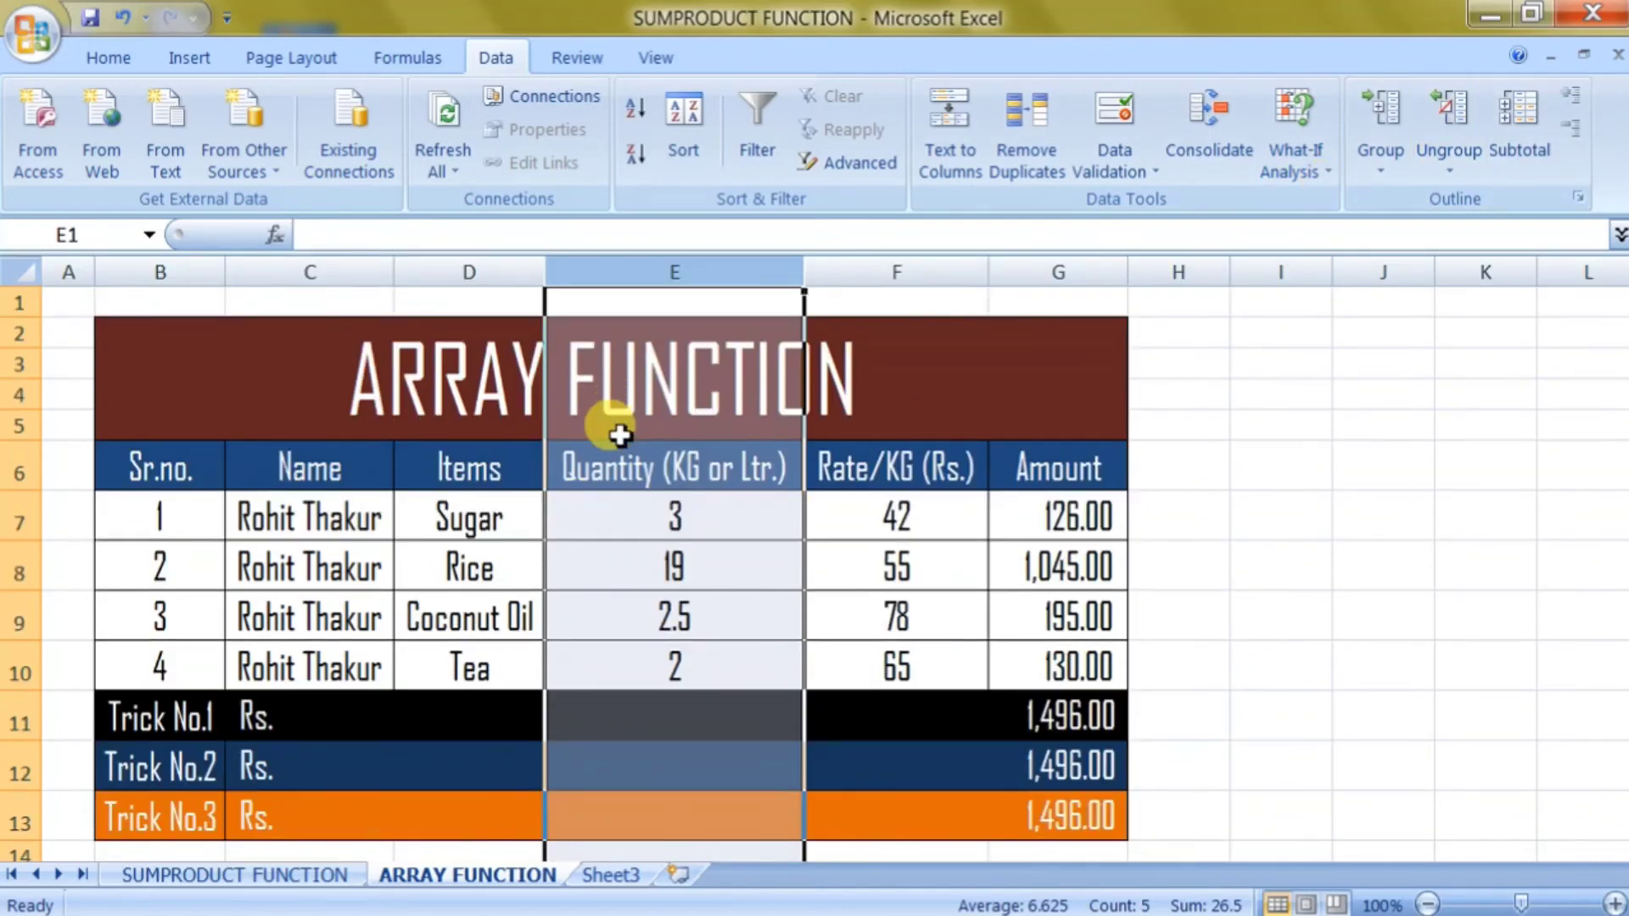
click(617, 431)
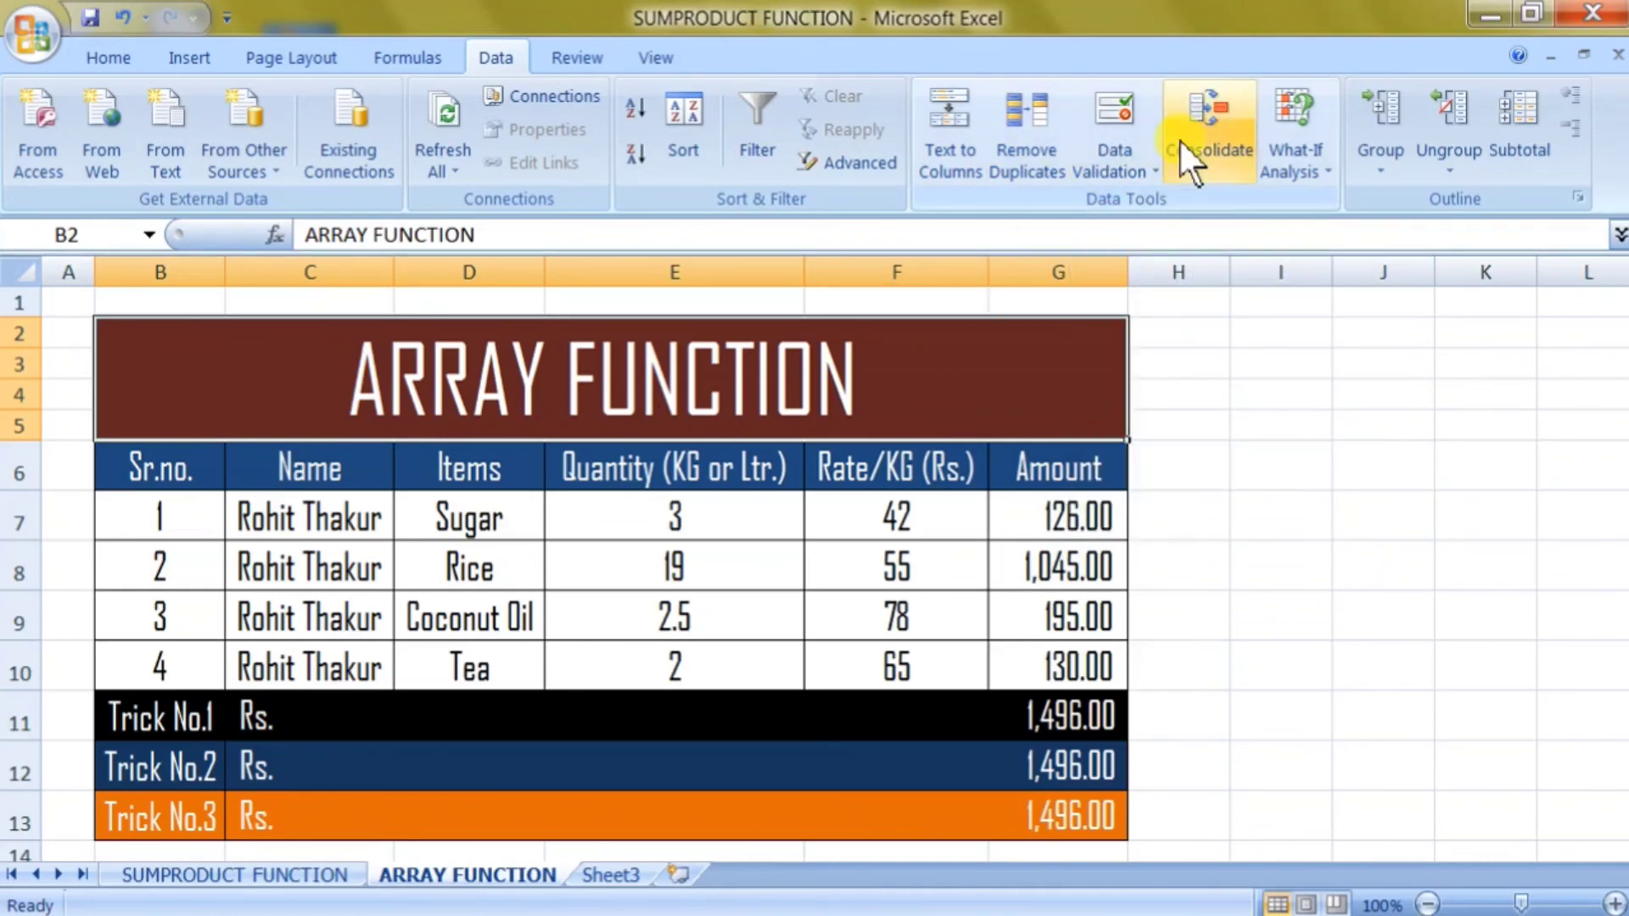
click(1275, 175)
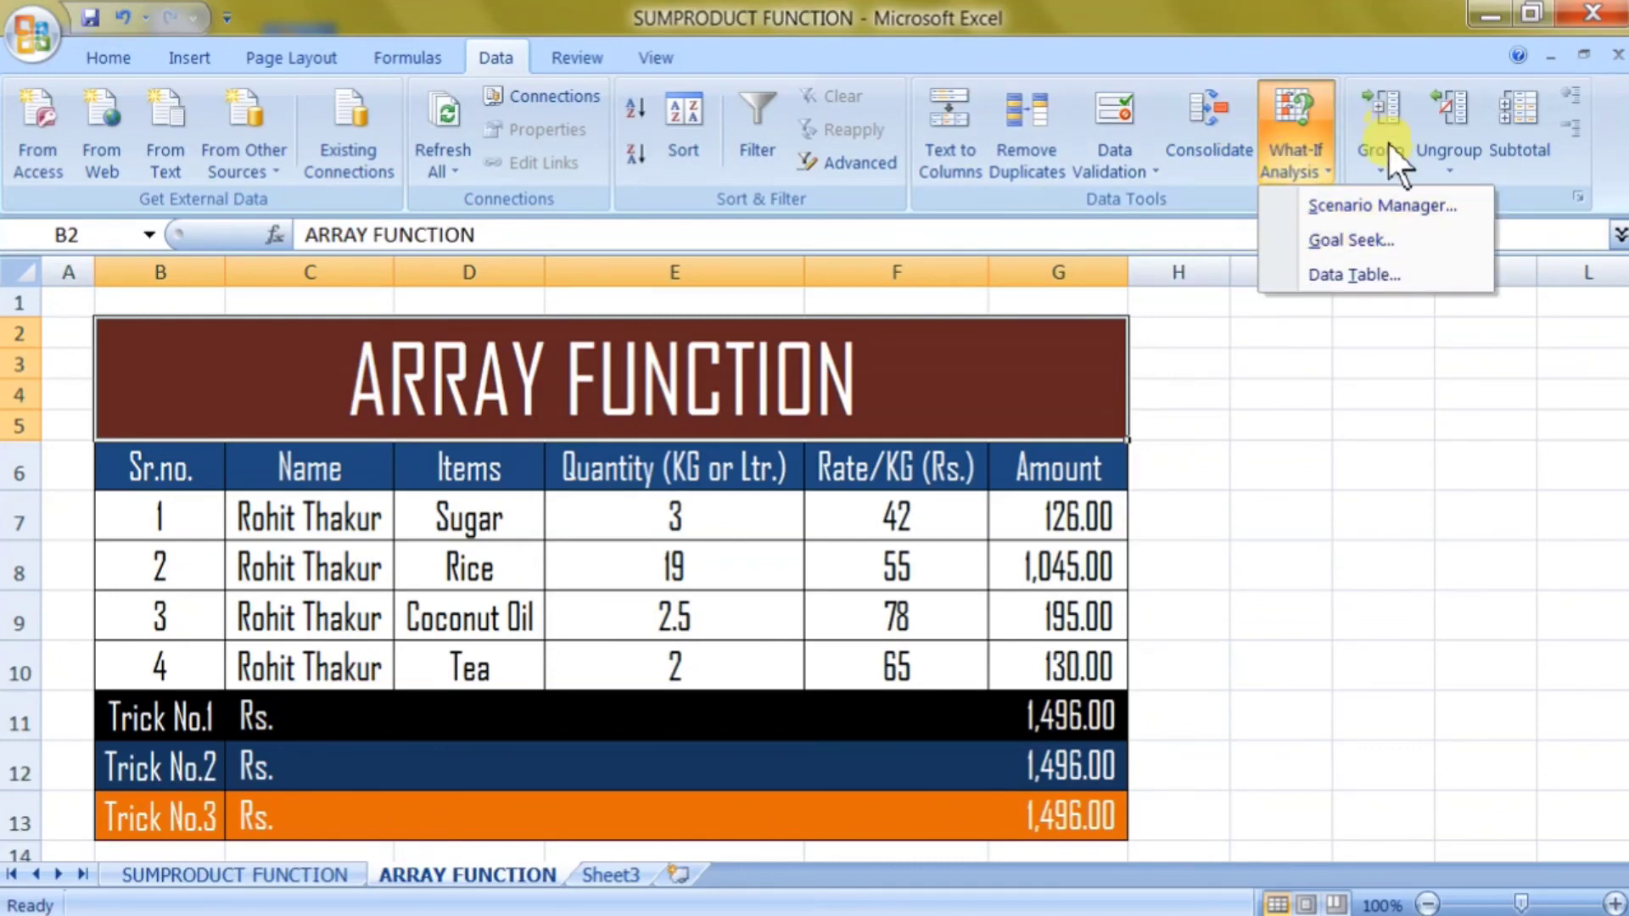
click(1493, 170)
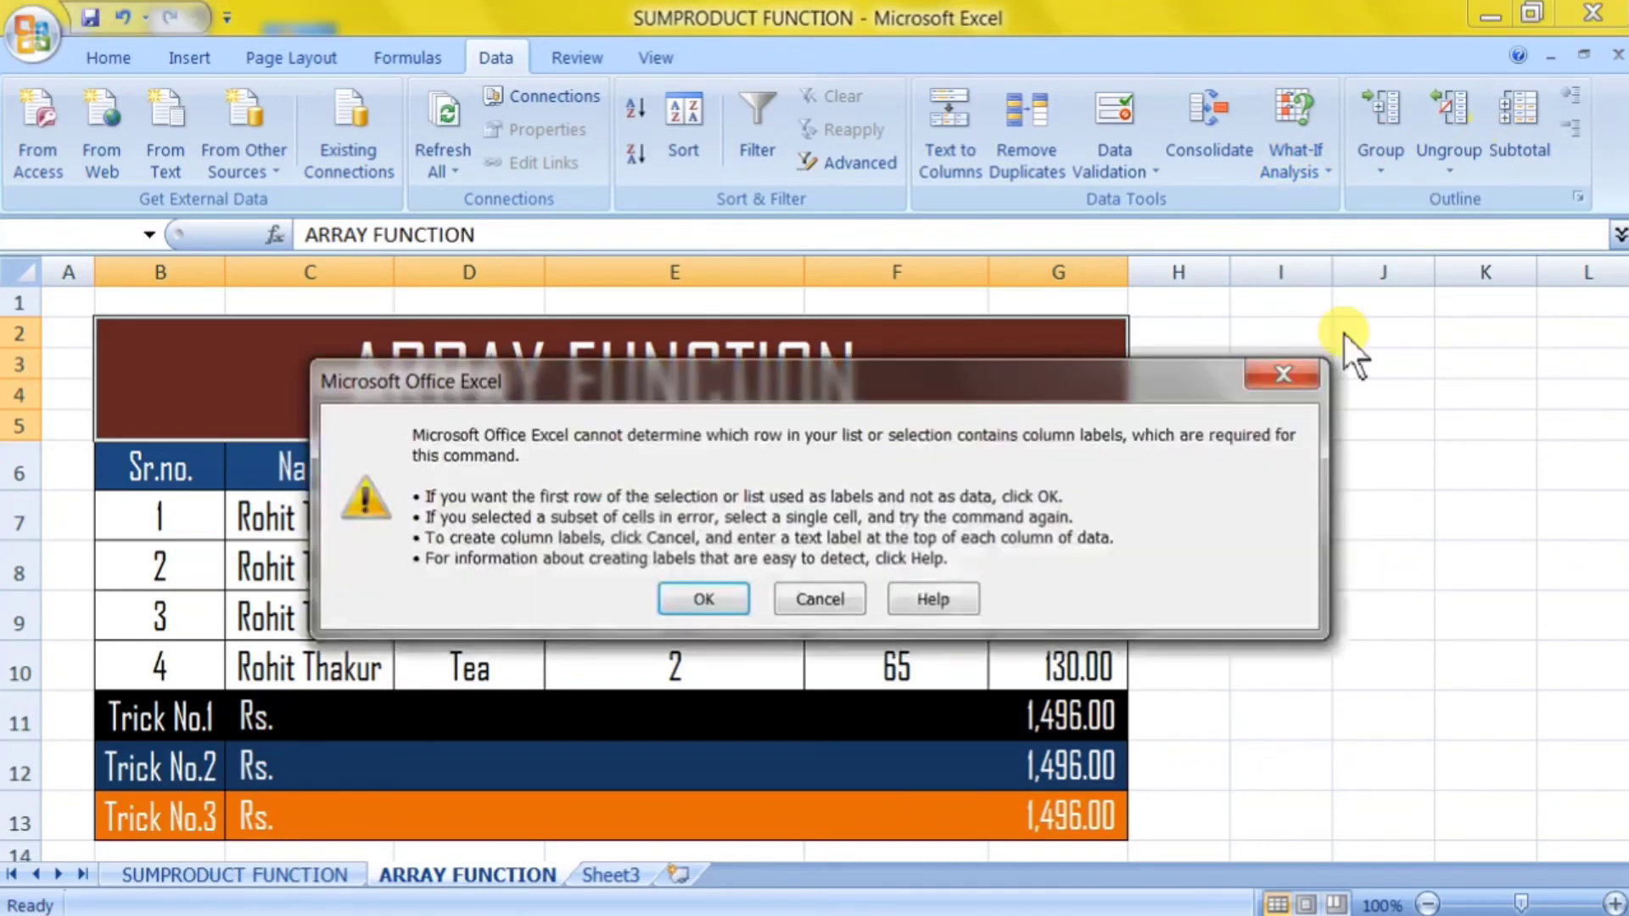
click(800, 596)
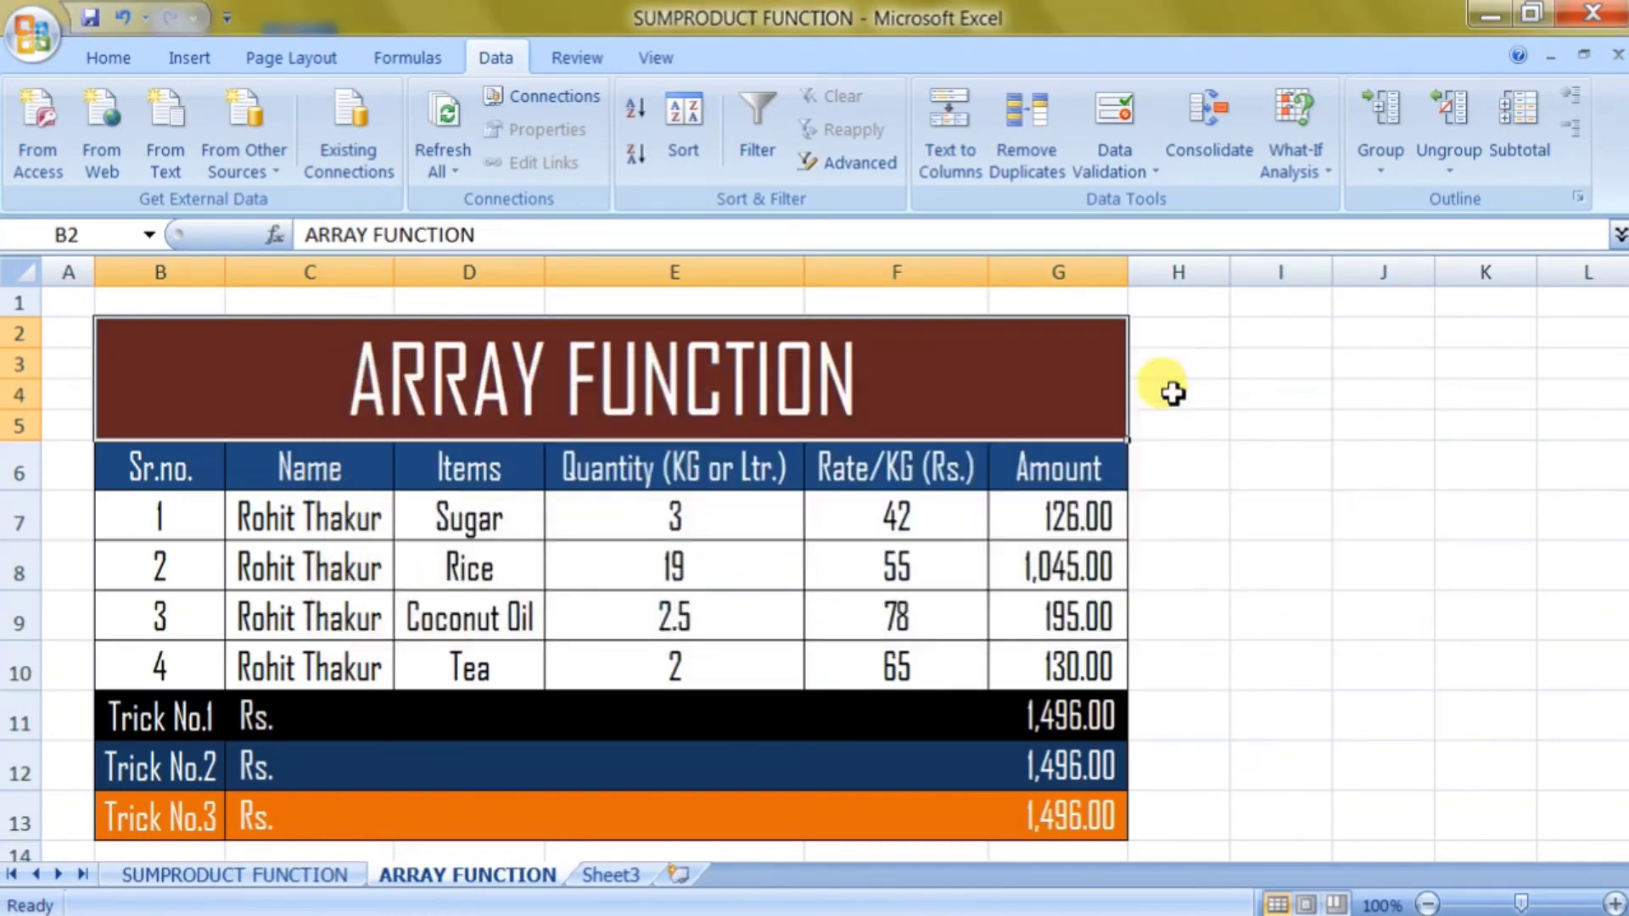
In cell I5, start =SUBTOTAL( from the AutoComplete list, dismissing the function-number suggestions.
click(1237, 424)
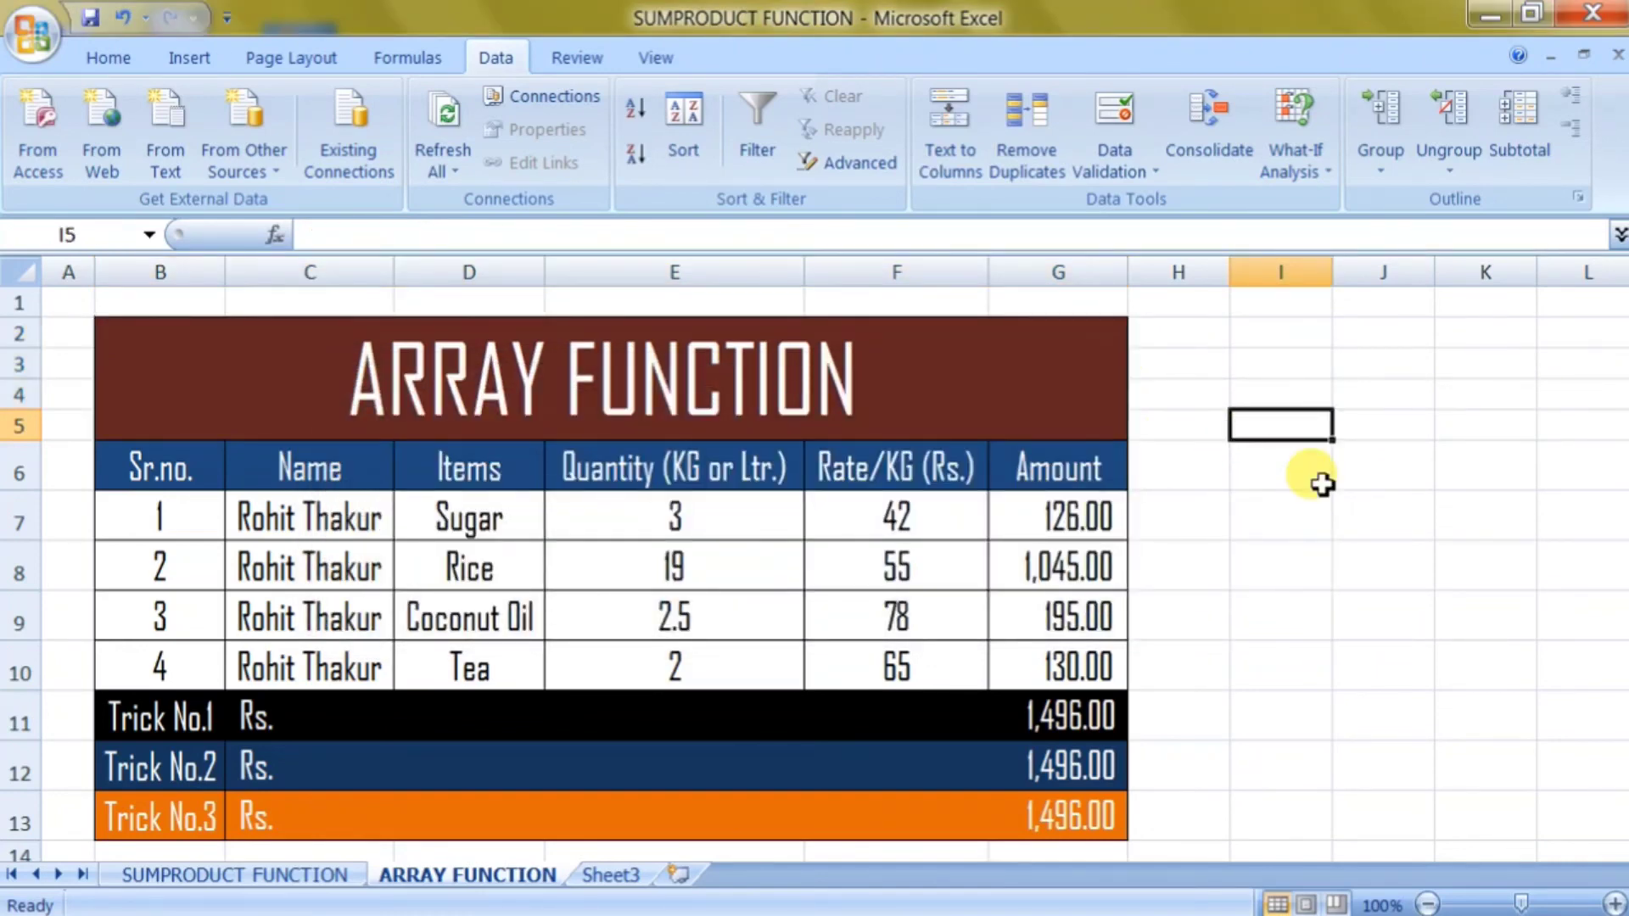
text(=subt)
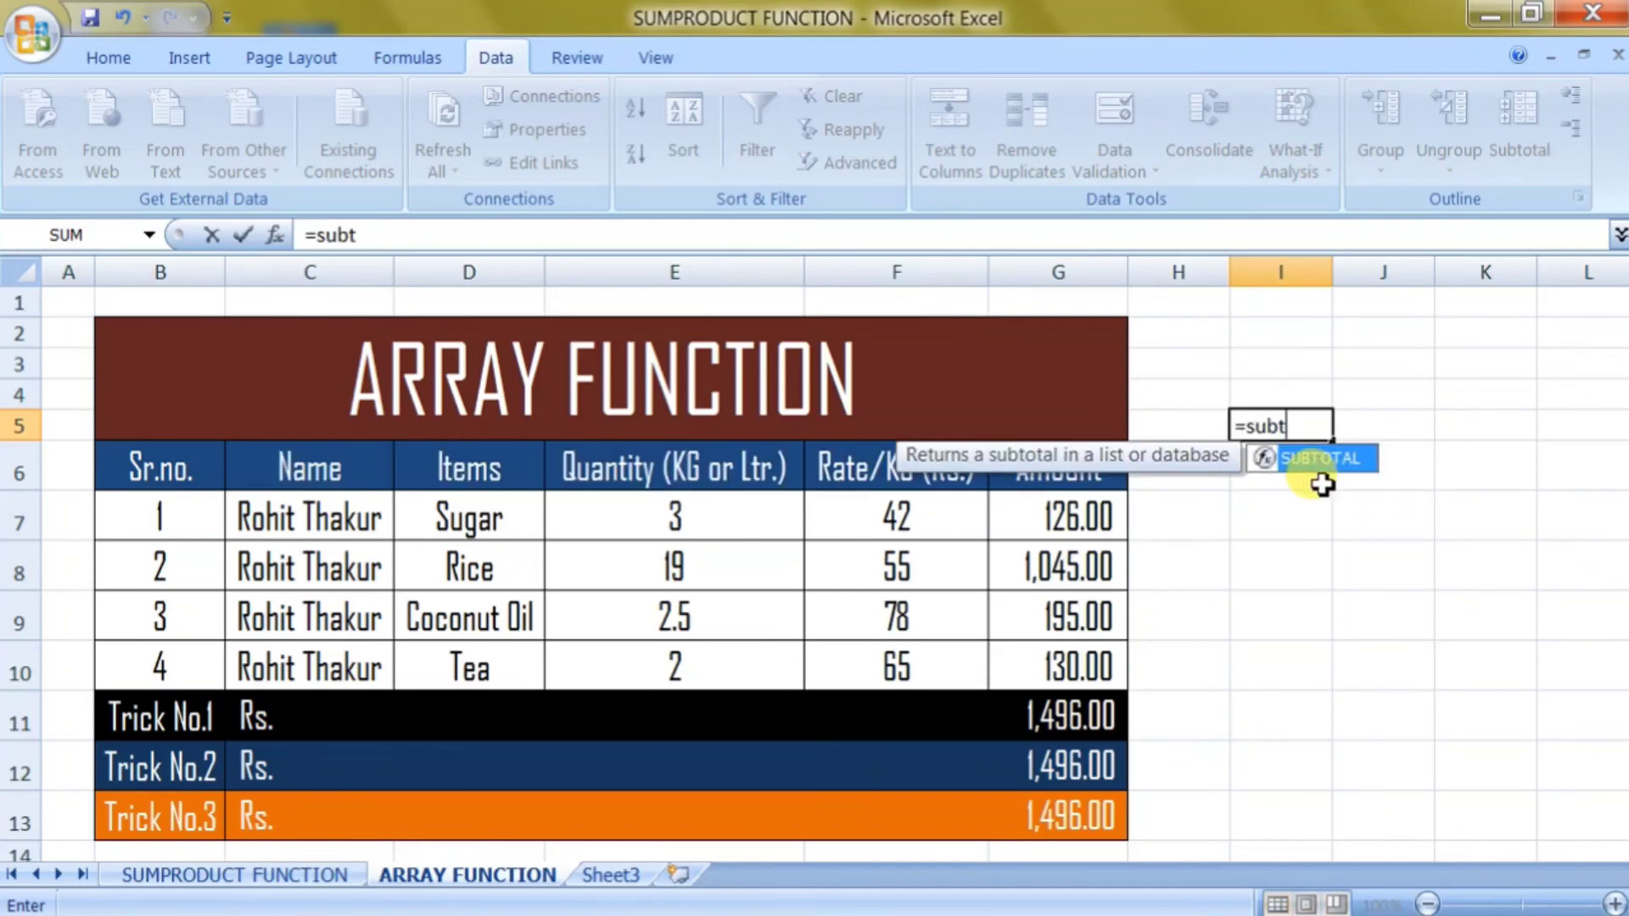
text(ot)
double_click(1317, 465)
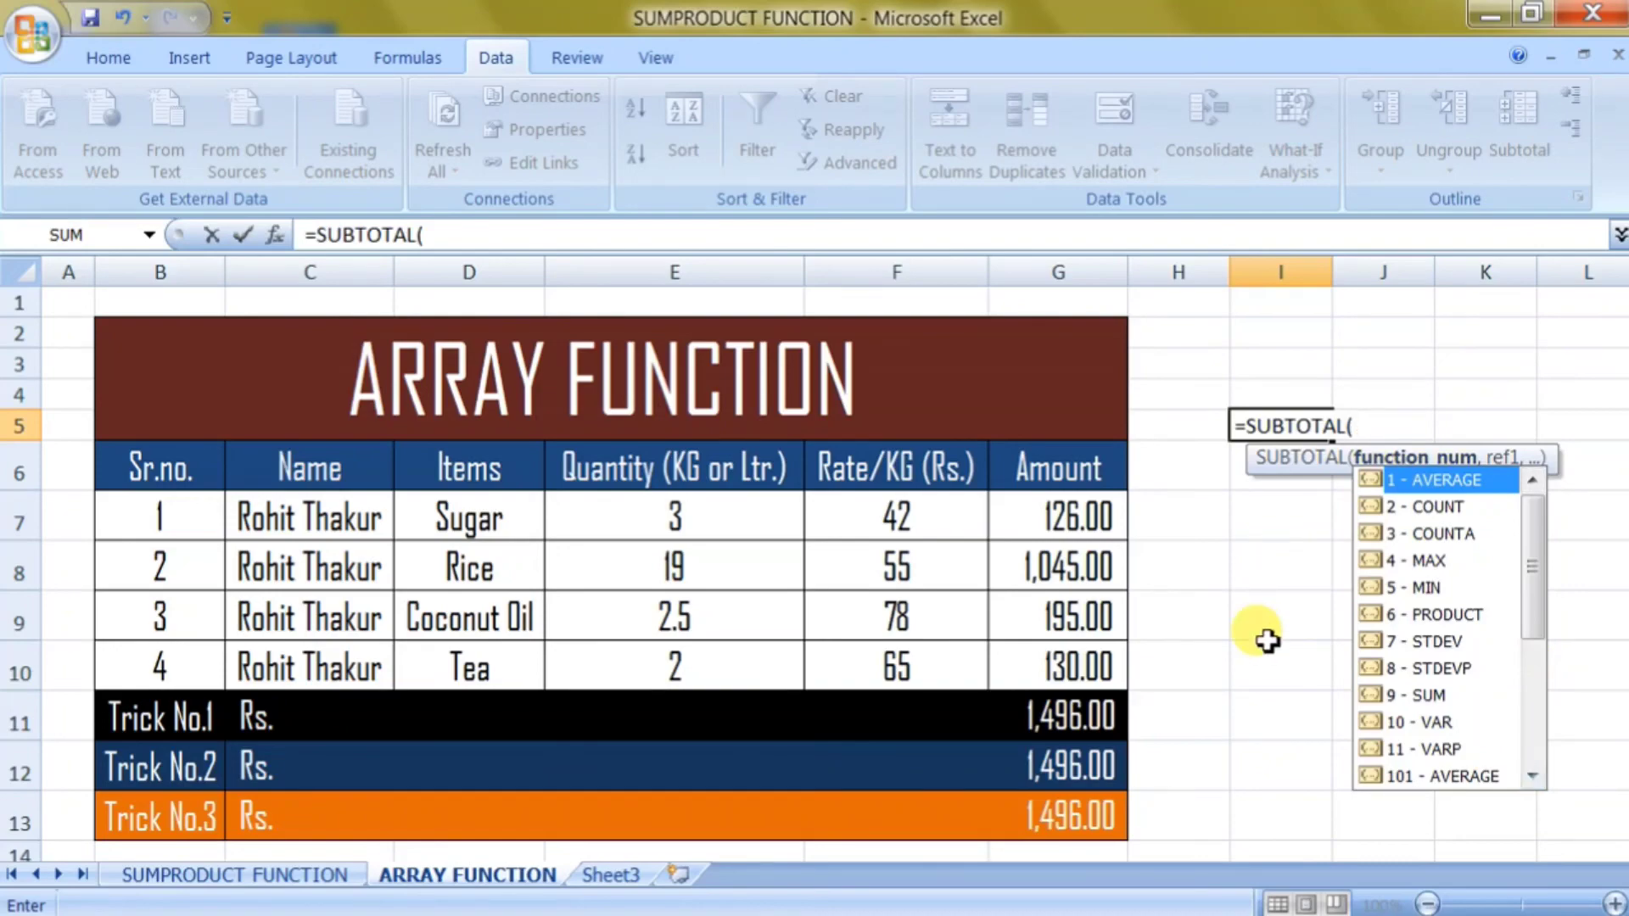
key(Escape)
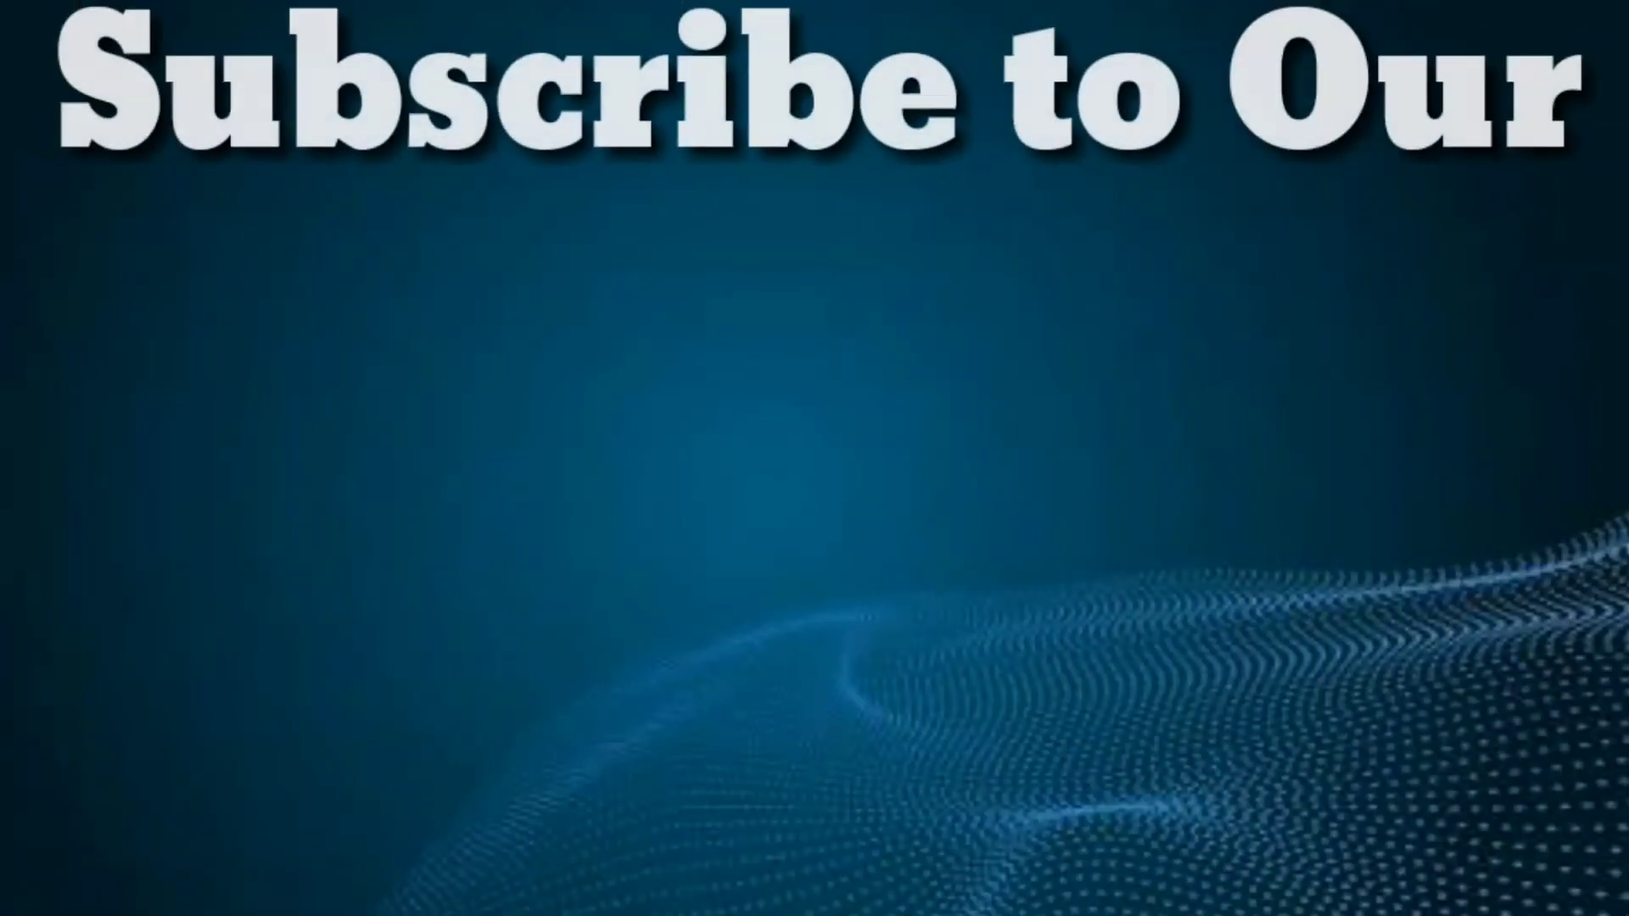